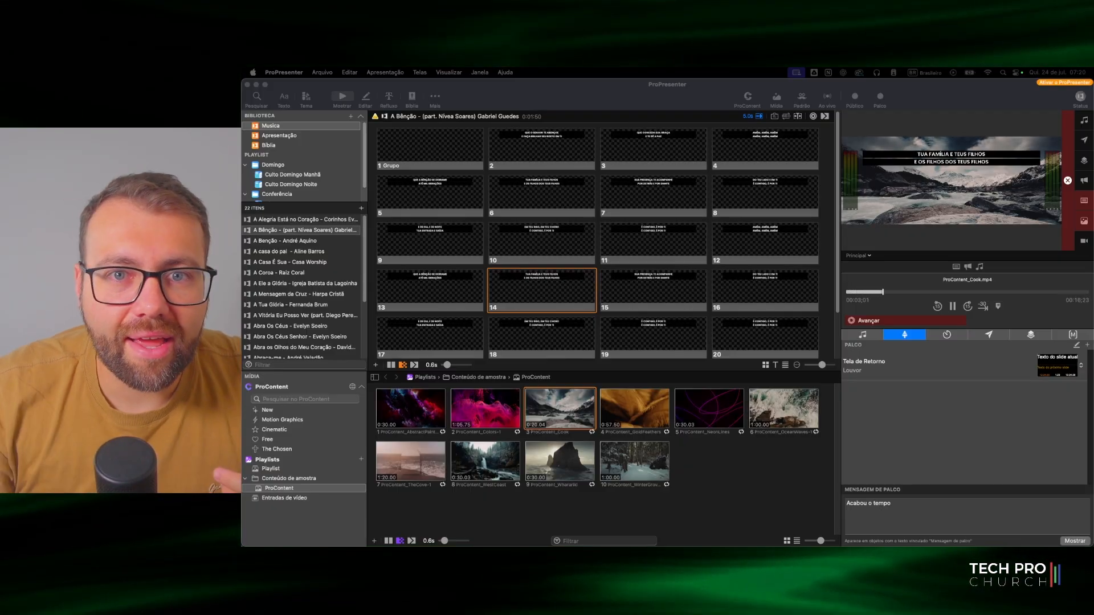
# Step: Advance the live slides of the song A Bênção through slide 5 and open the song A Benção - André Aquino
pyautogui.press('Right')
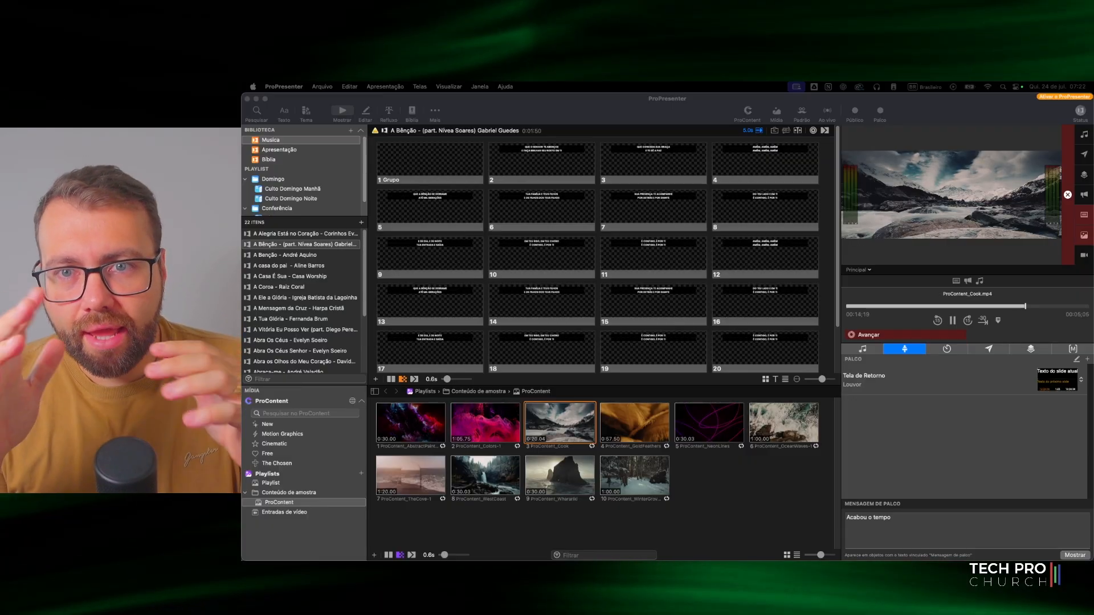
pyautogui.press('Right')
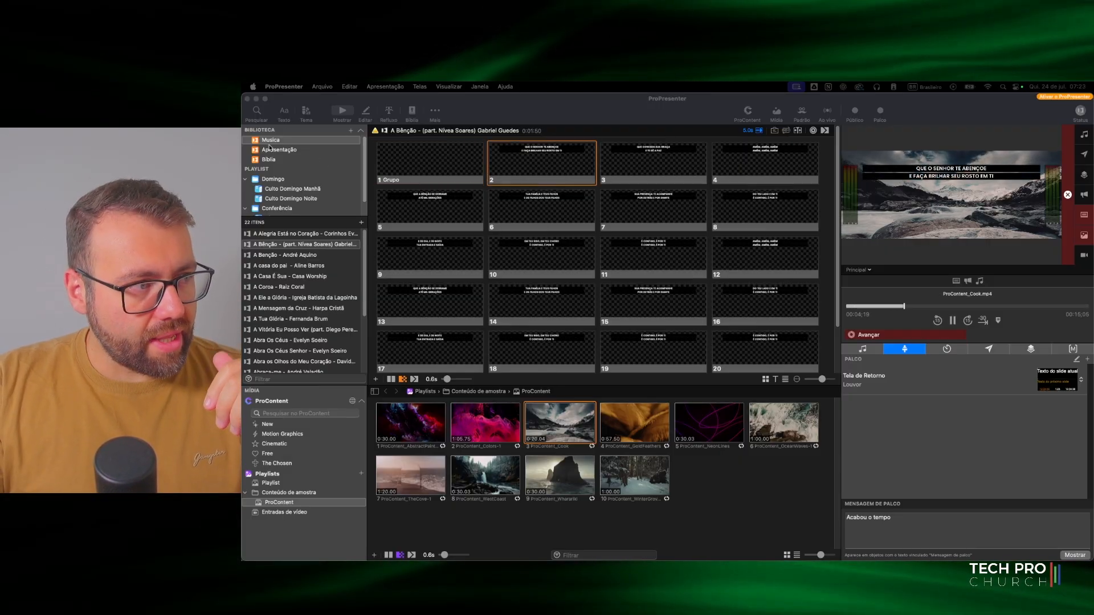
pyautogui.press('Right')
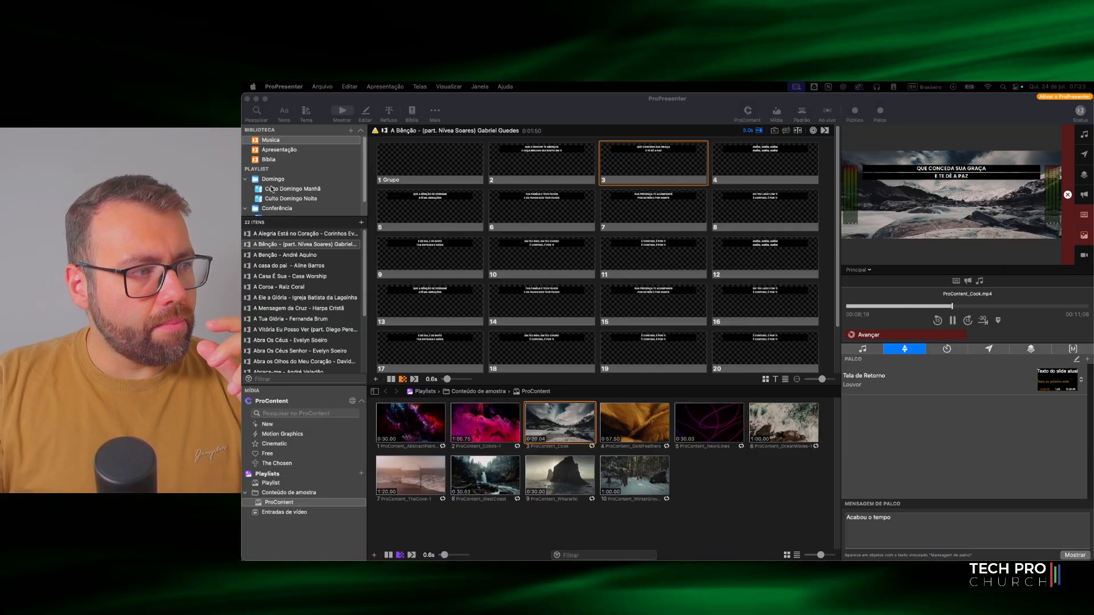
pyautogui.press('Right')
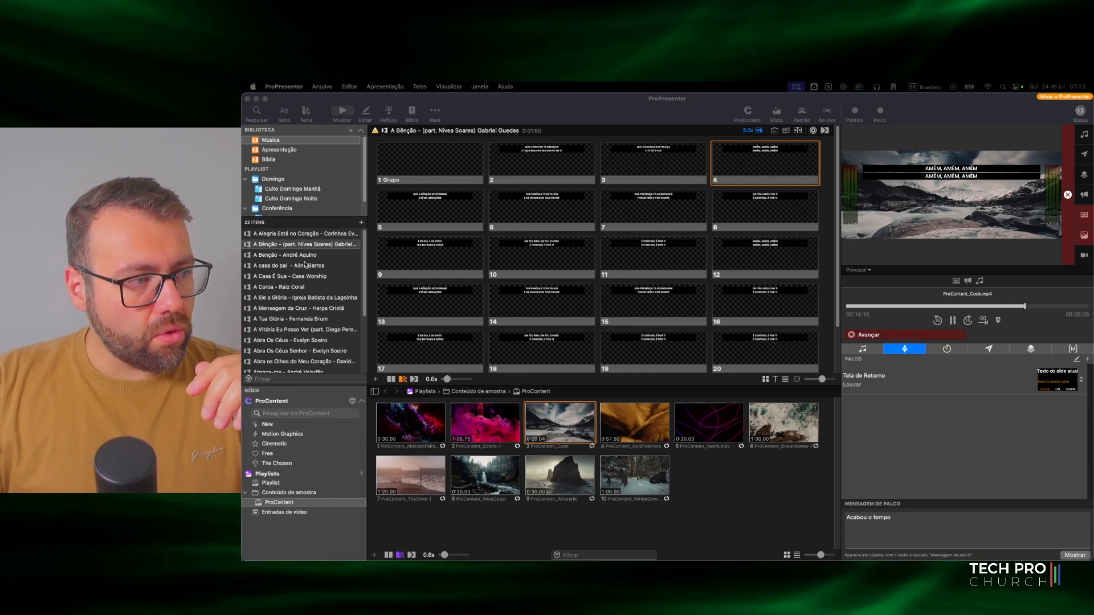
pyautogui.press('Right')
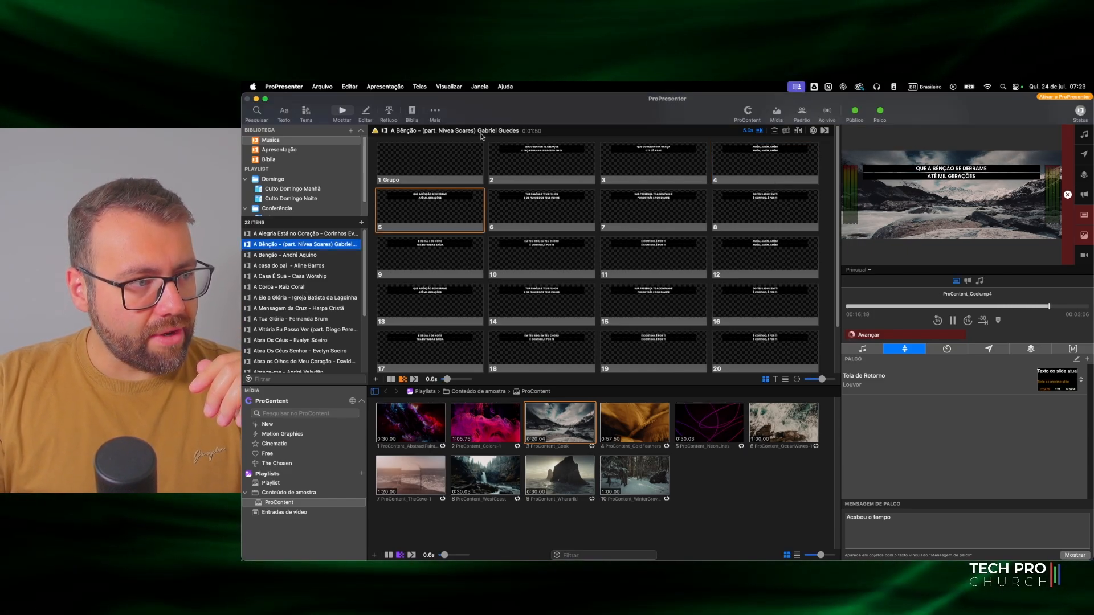
pyautogui.click(308, 255)
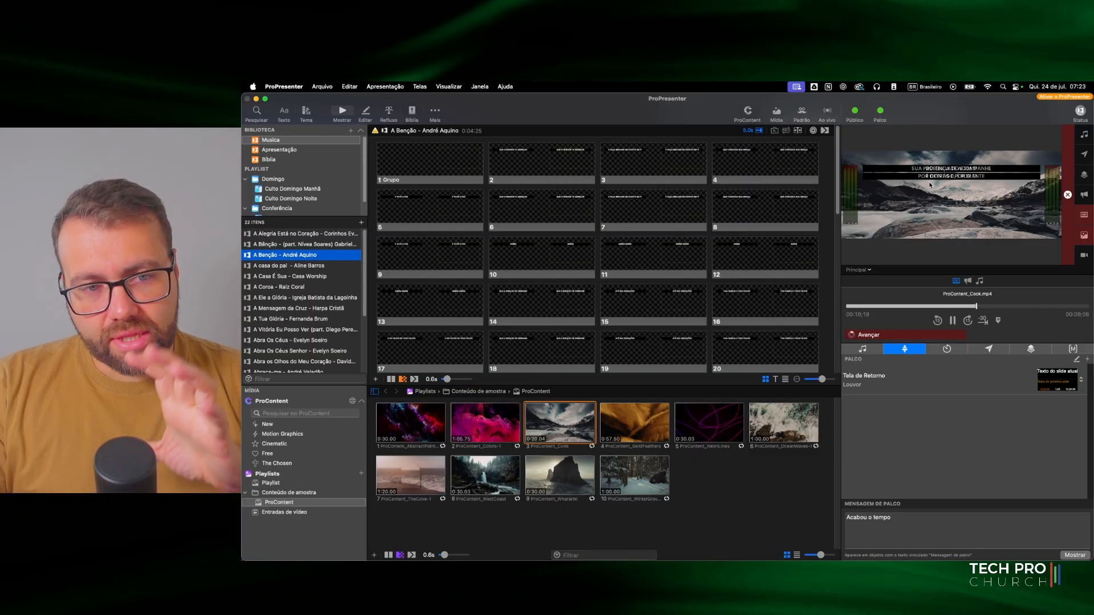
# Step: Preview the Laterais, OBS - Letras, OBS - Video and Tela de Retorno outputs in turn, and return the preview to Principal
pyautogui.click(871, 270)
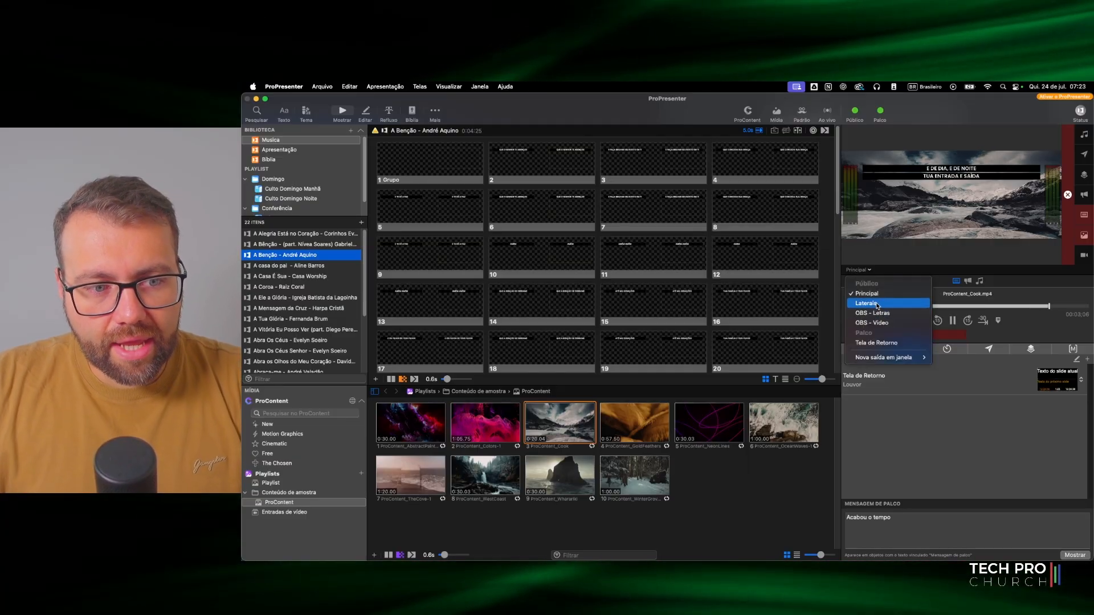
pyautogui.click(877, 304)
pyautogui.click(855, 271)
pyautogui.click(855, 273)
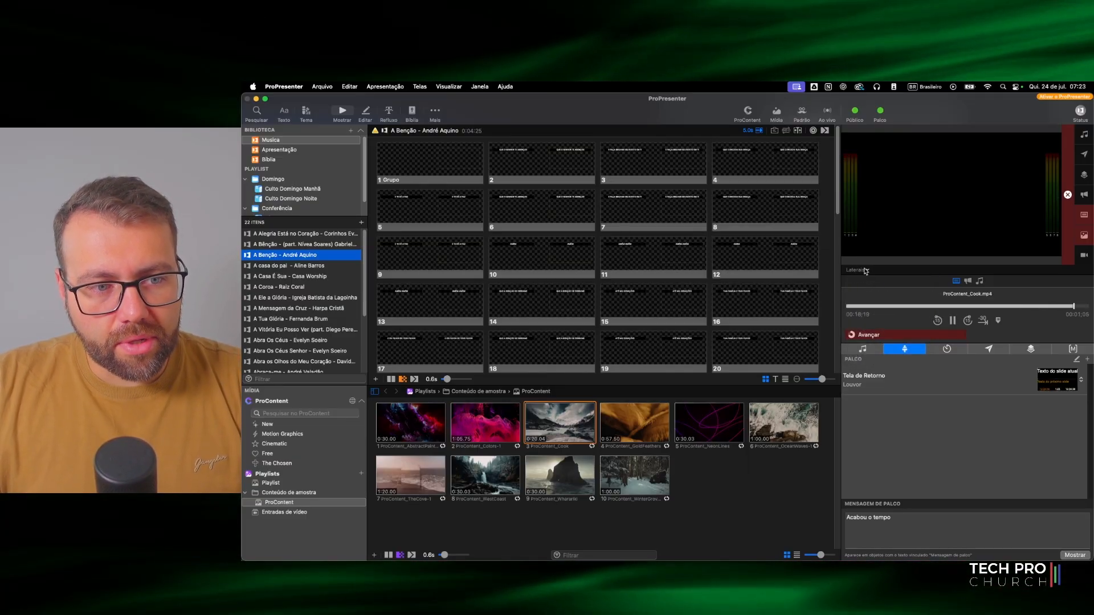
pyautogui.click(856, 271)
pyautogui.click(875, 313)
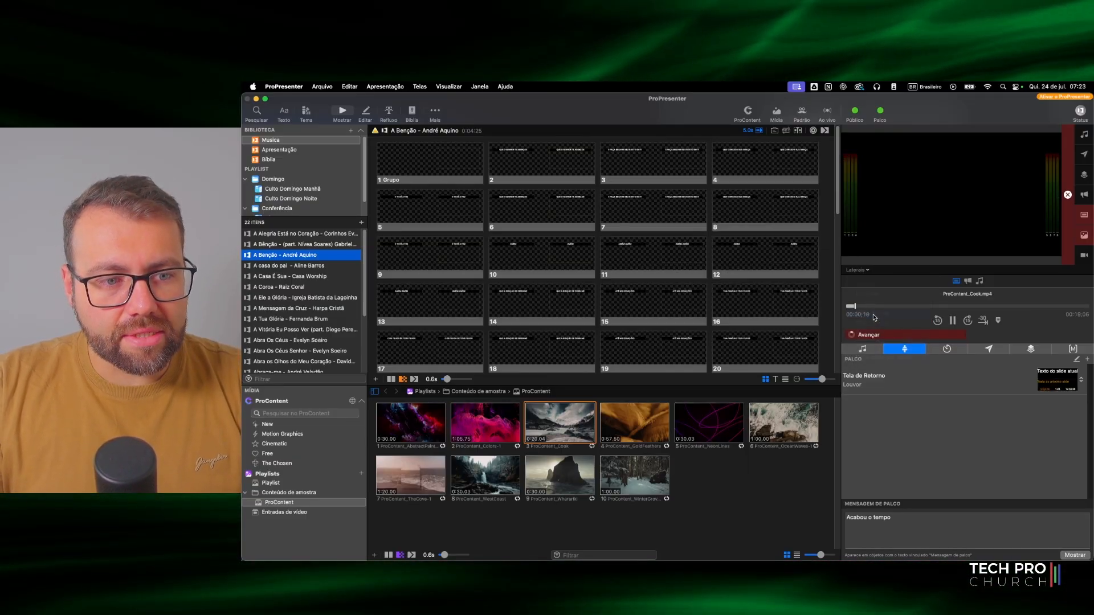
pyautogui.click(861, 270)
pyautogui.click(876, 323)
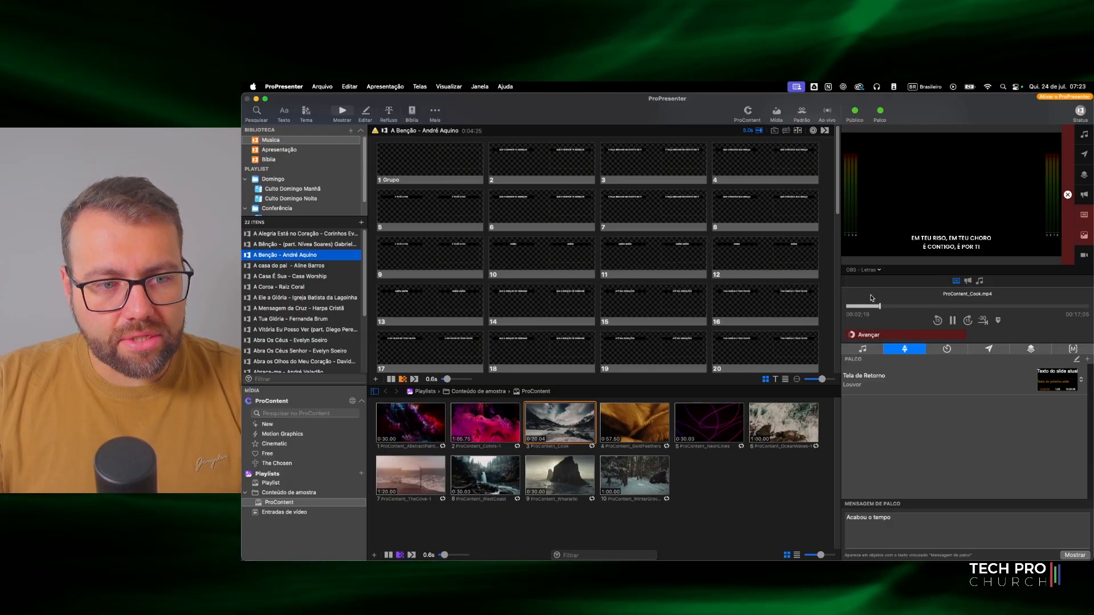
pyautogui.click(862, 270)
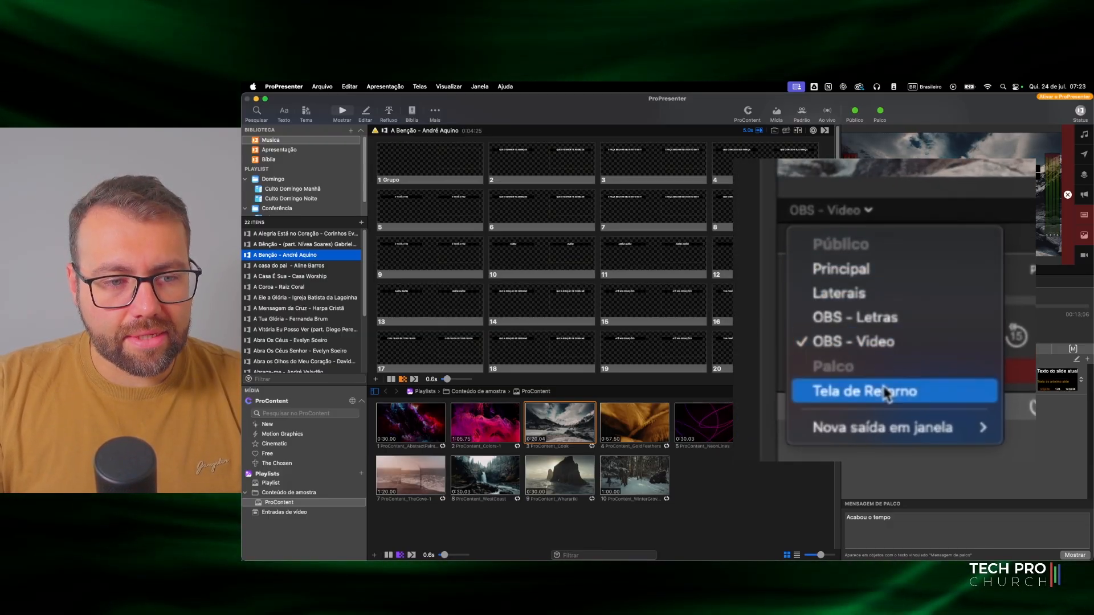
pyautogui.click(886, 344)
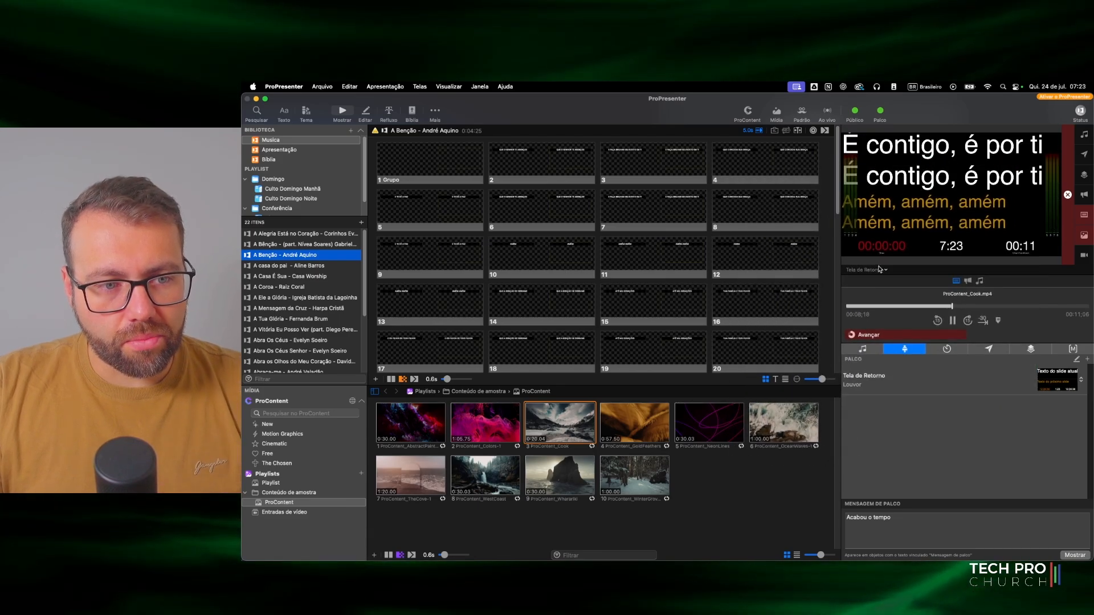
pyautogui.click(866, 270)
pyautogui.click(877, 293)
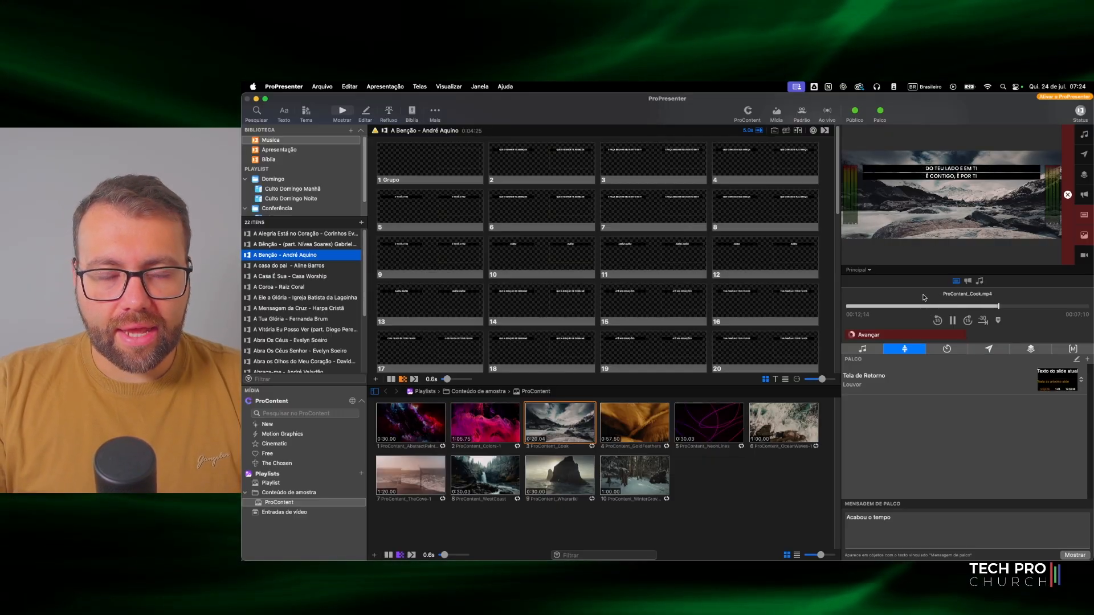
# Step: Look through the audio, stage, timer, message and macro controls, and return to the audio playlist
pyautogui.click(862, 349)
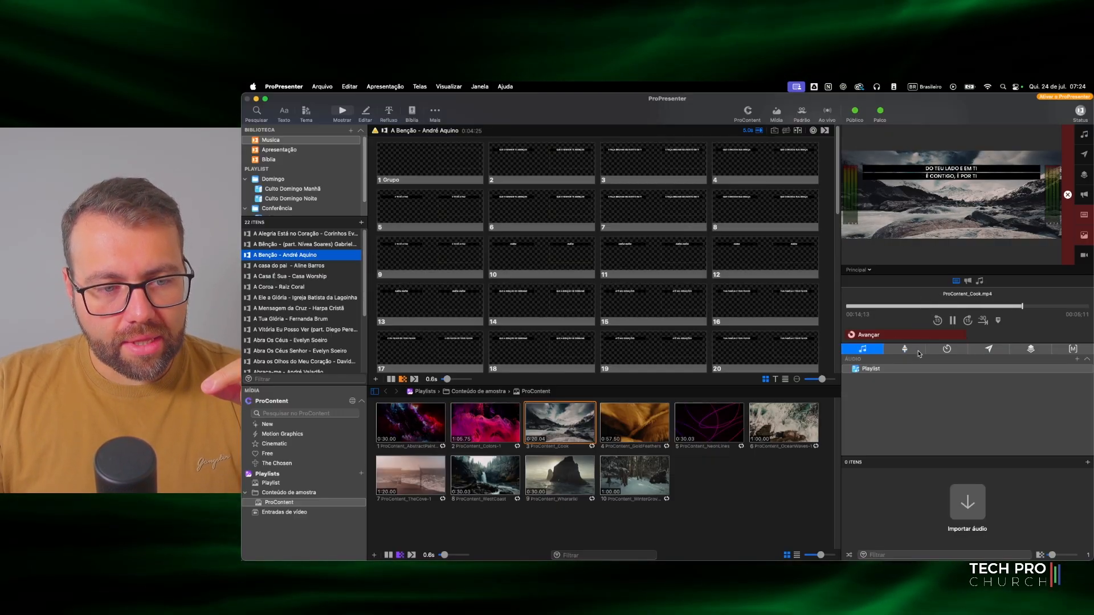
pyautogui.click(904, 349)
pyautogui.click(946, 348)
pyautogui.click(989, 348)
pyautogui.click(1073, 349)
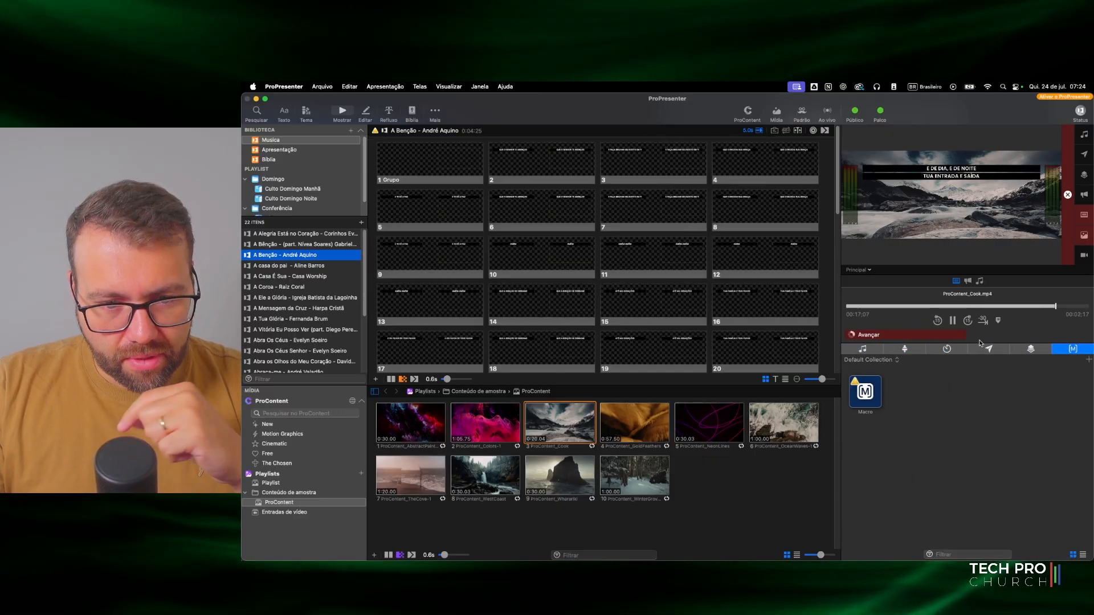
pyautogui.click(870, 352)
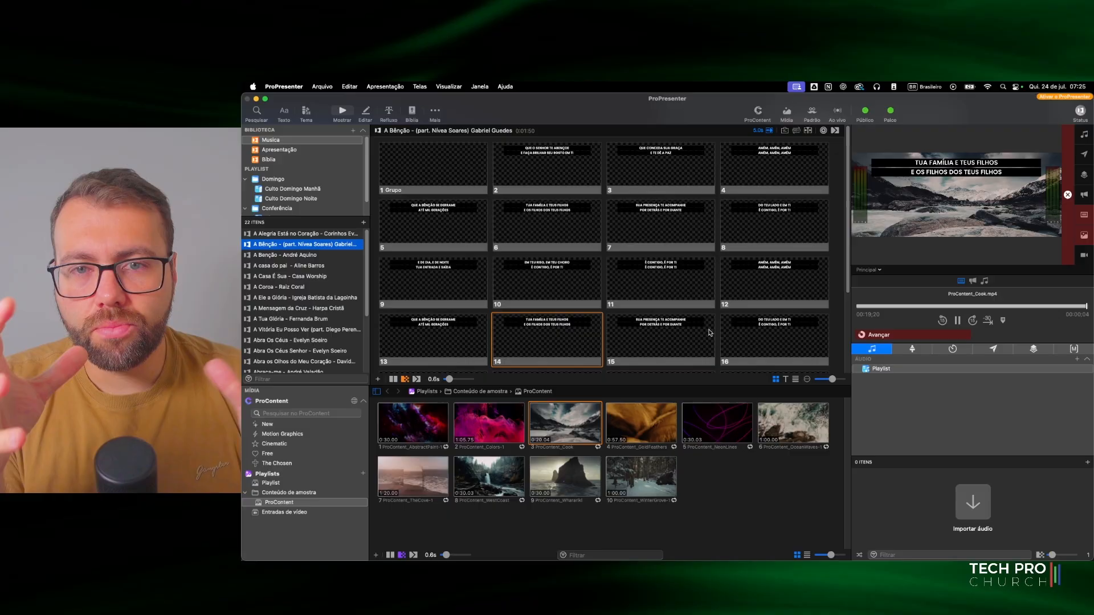
# Step: Show slide 15 of the song A Bênção live and advance through the slides that follow
pyautogui.click(709, 332)
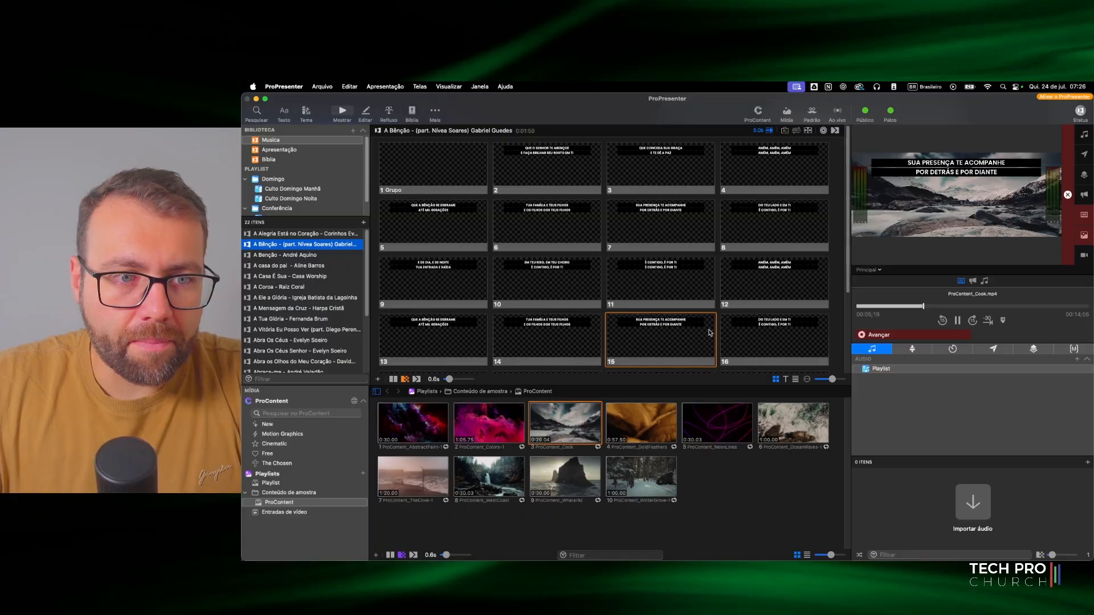
pyautogui.press('Right')
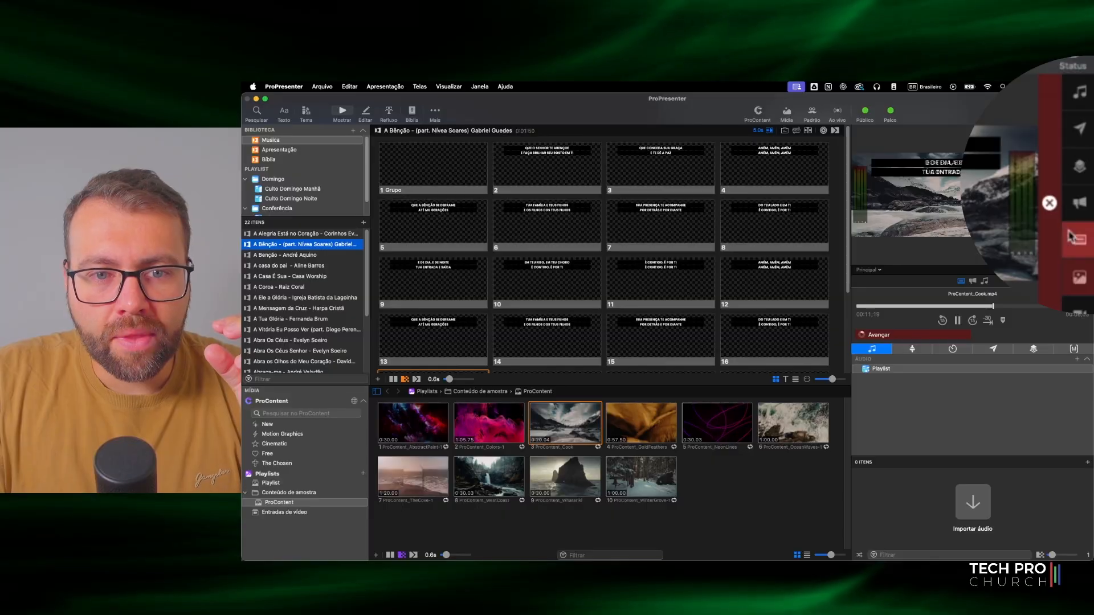
pyautogui.press('Right')
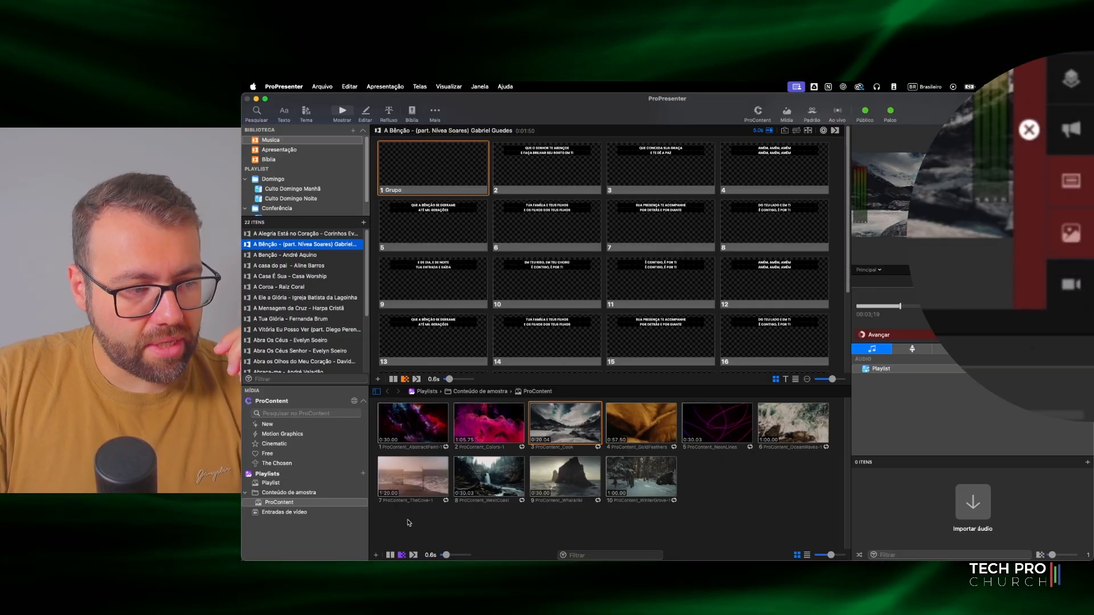
# Step: Send the ProContent_Cook and GoldFeathers backgrounds to the output, clearing the media layer after each one
pyautogui.click(626, 435)
pyautogui.click(570, 429)
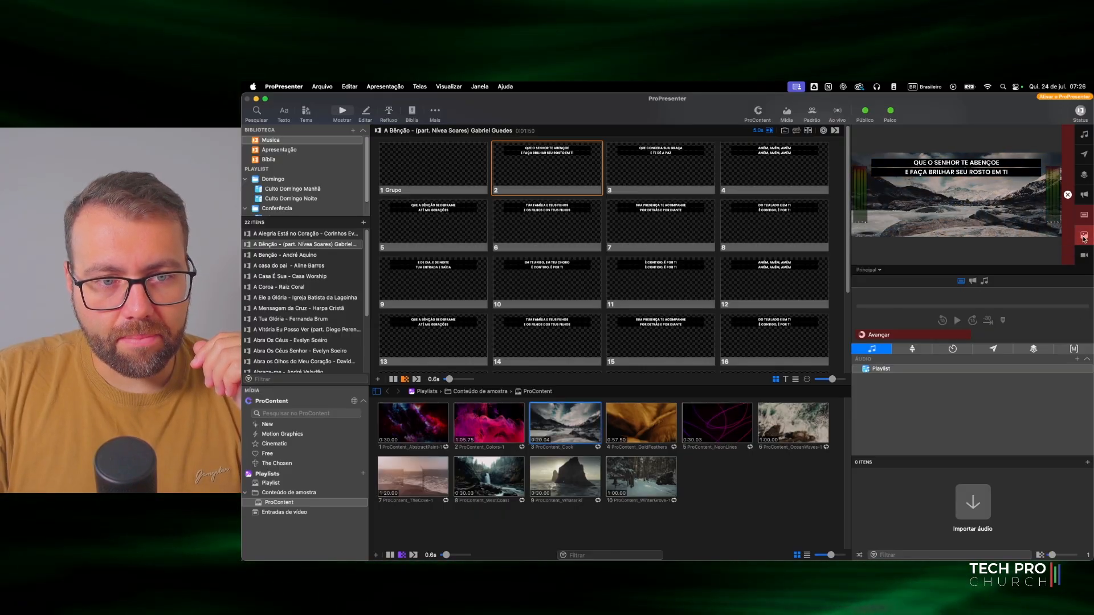
pyautogui.click(1083, 236)
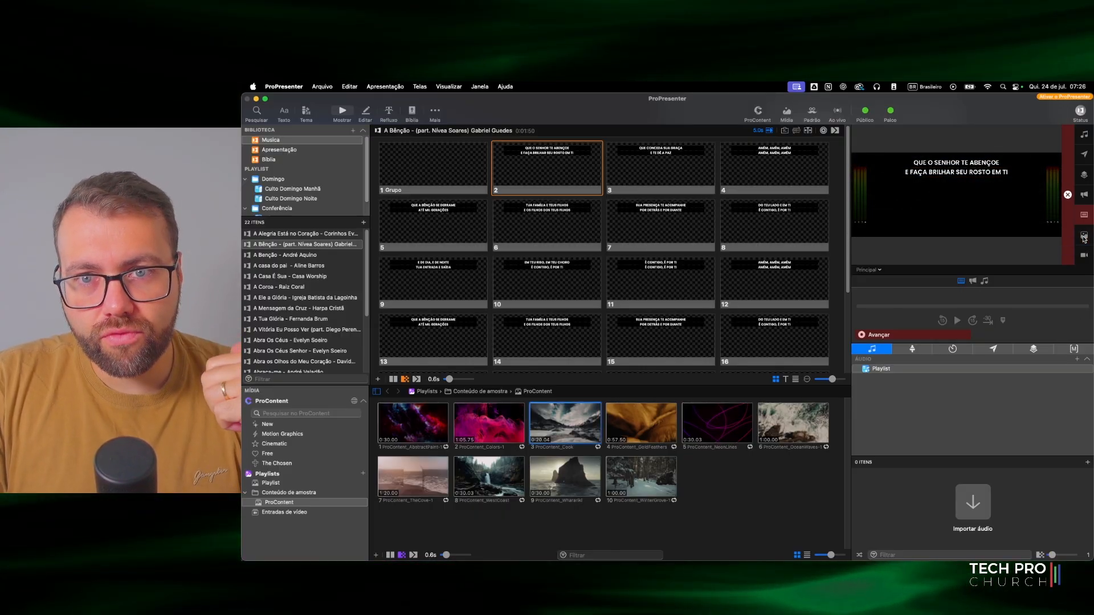
pyautogui.click(641, 423)
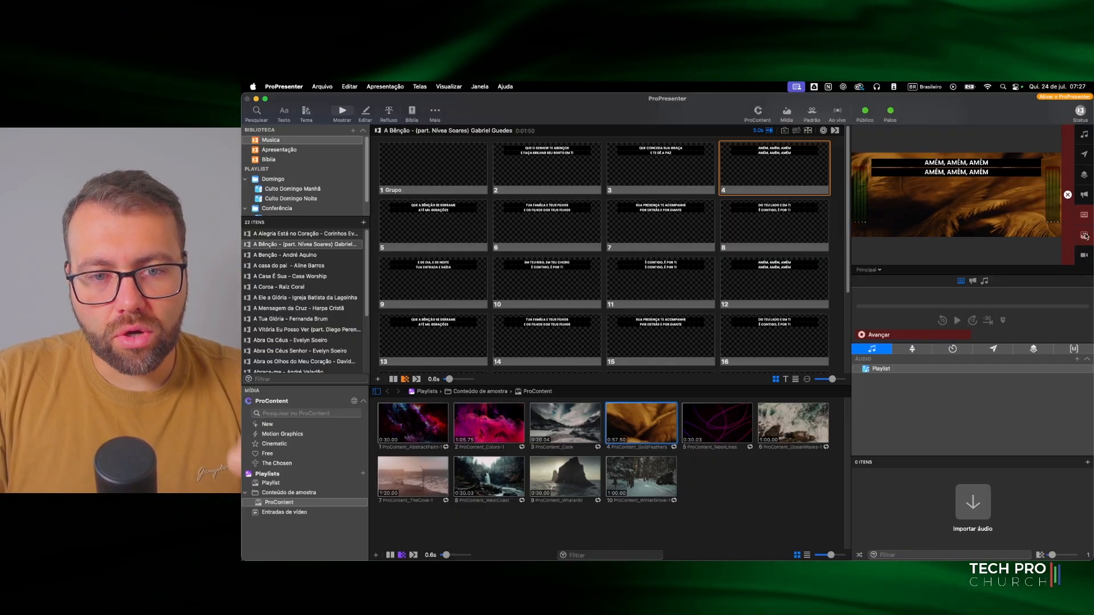
pyautogui.click(1084, 235)
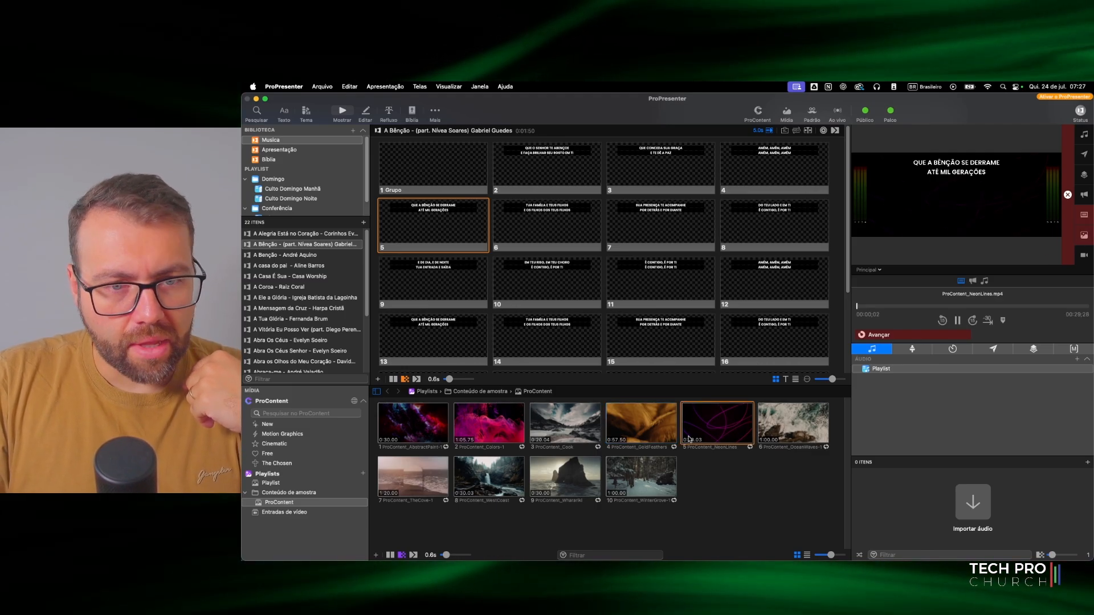
# Step: Play the ProContent_NeonLines background on the output and clear only the slide layer
pyautogui.click(716, 425)
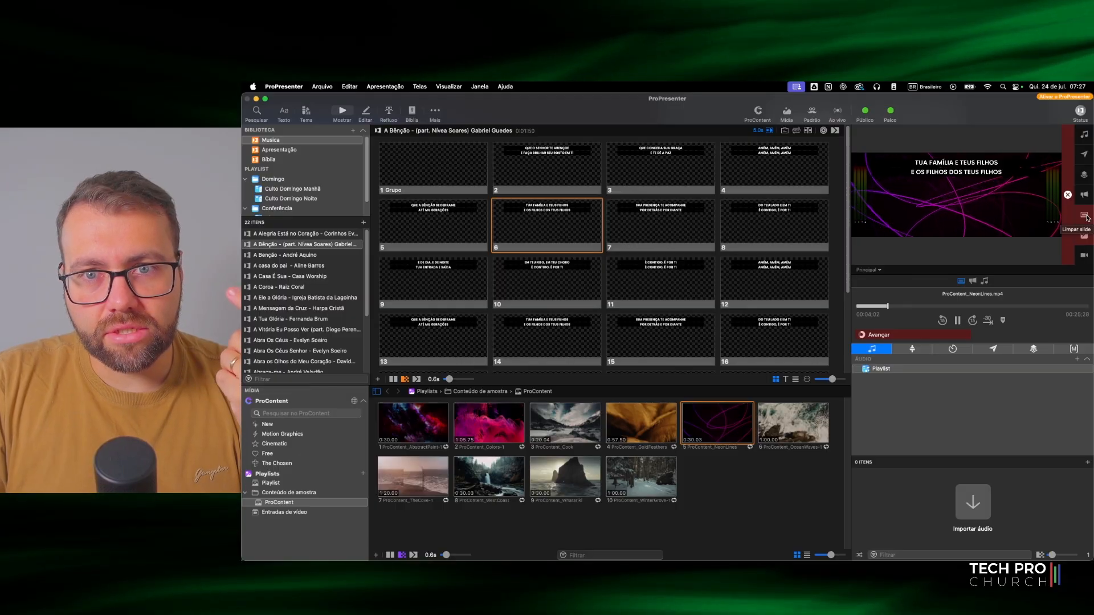
pyautogui.click(1085, 216)
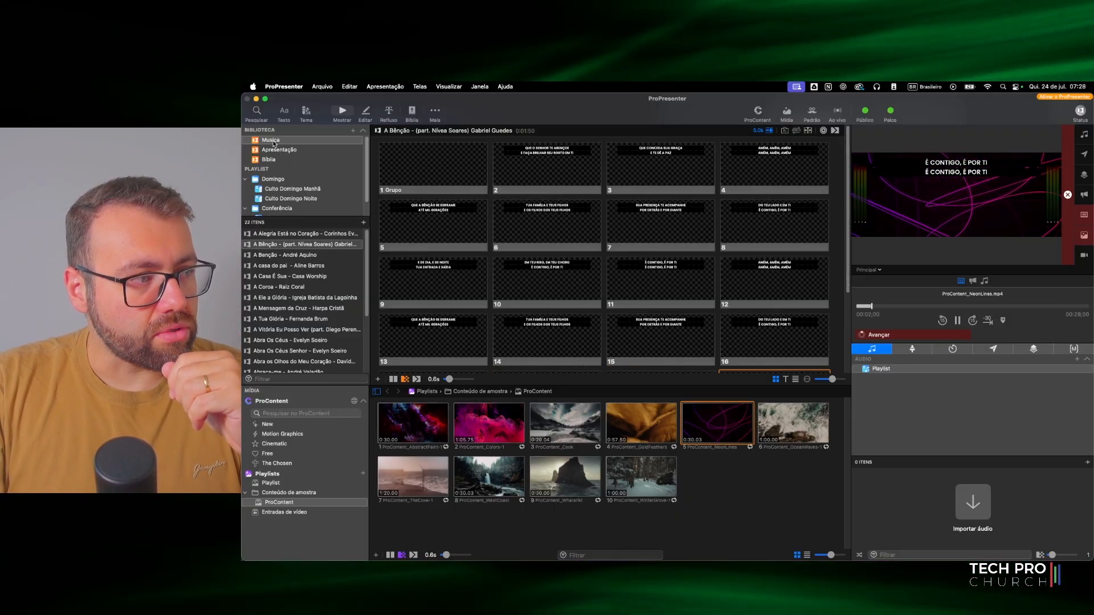
# Step: Browse the Musica library and the Culto Domingo Manhã playlist in the Domingo folder, and return to the Musica library
pyautogui.click(255, 140)
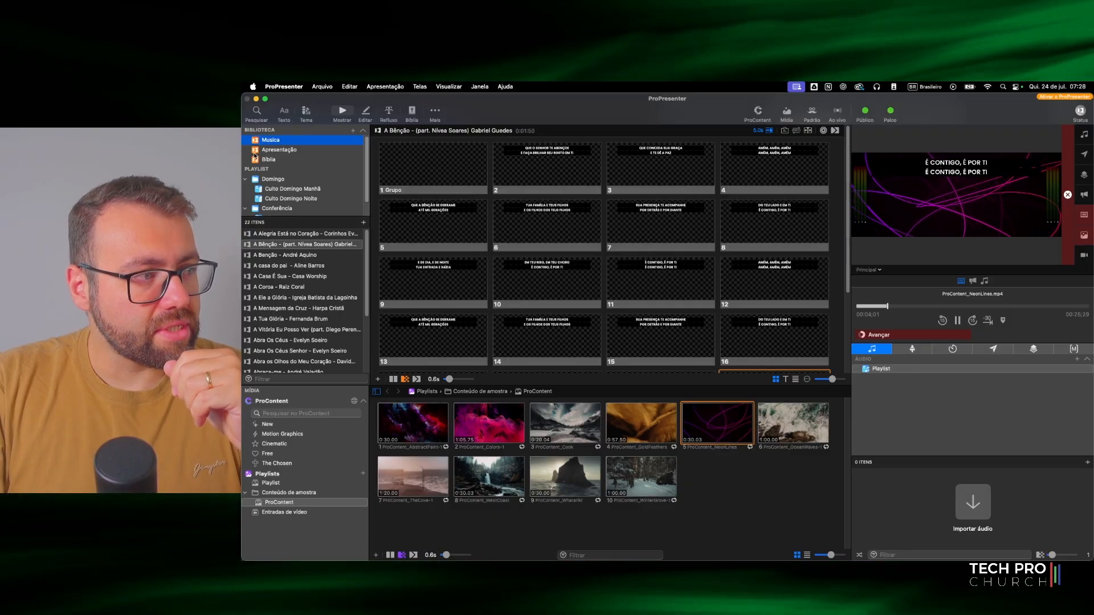
pyautogui.press('Down')
pyautogui.click(258, 140)
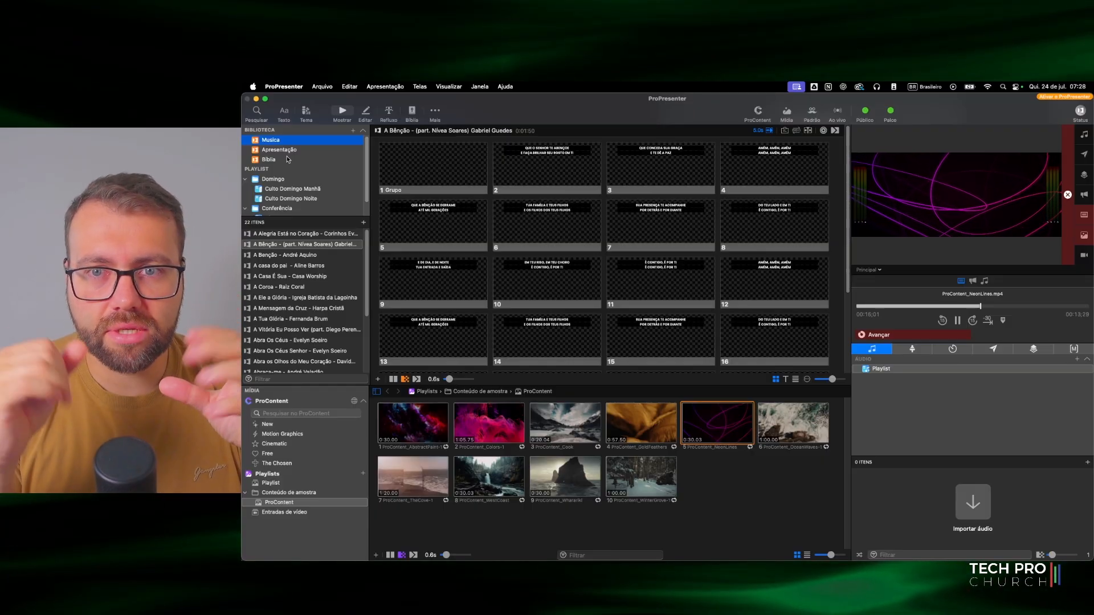
pyautogui.click(287, 179)
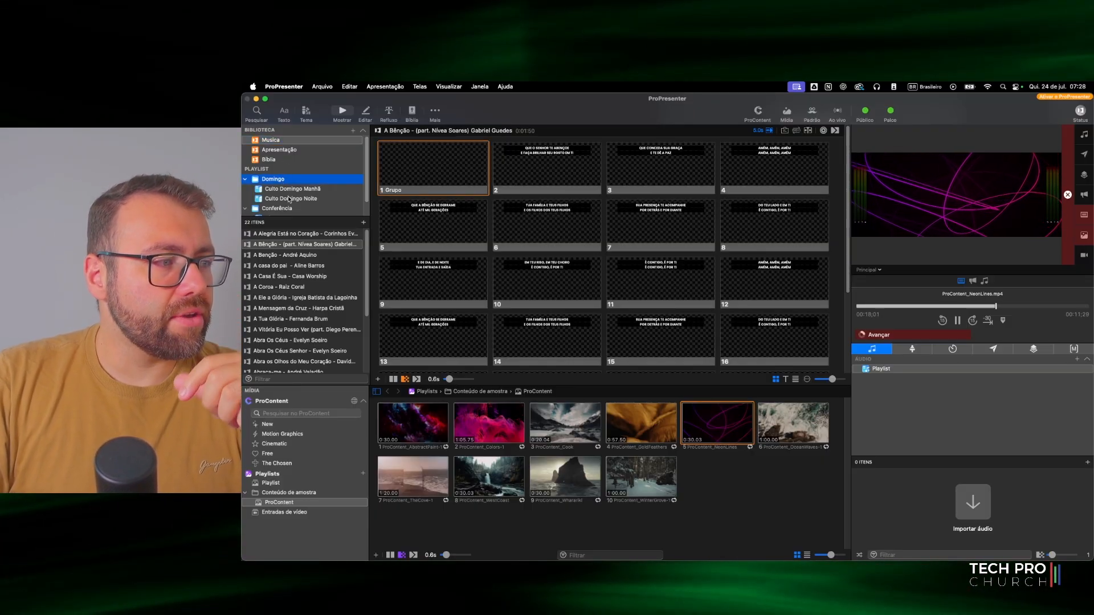
pyautogui.click(293, 190)
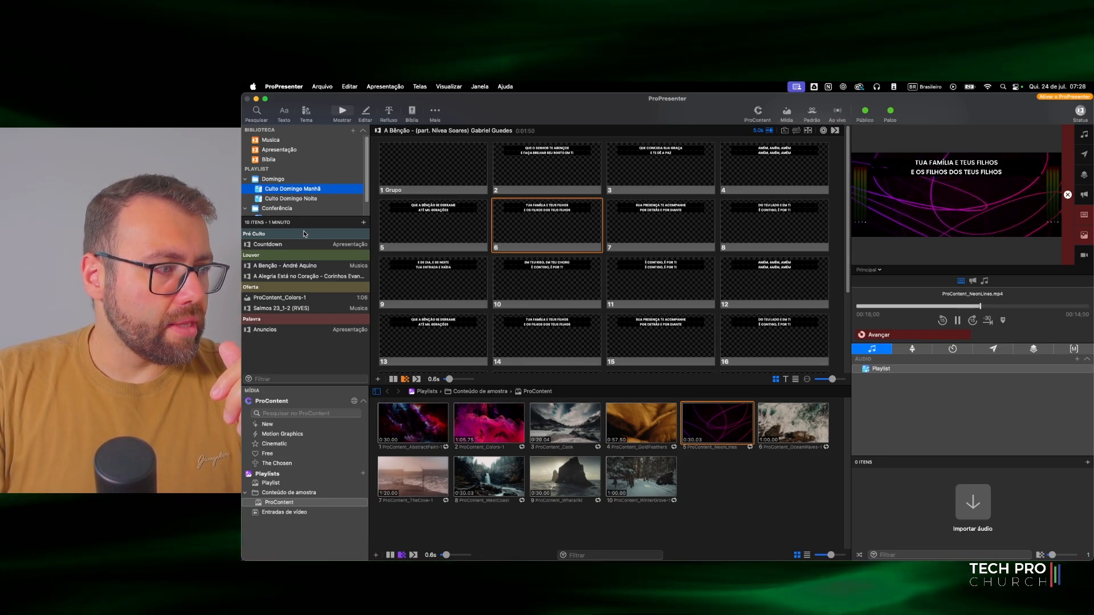
pyautogui.click(277, 140)
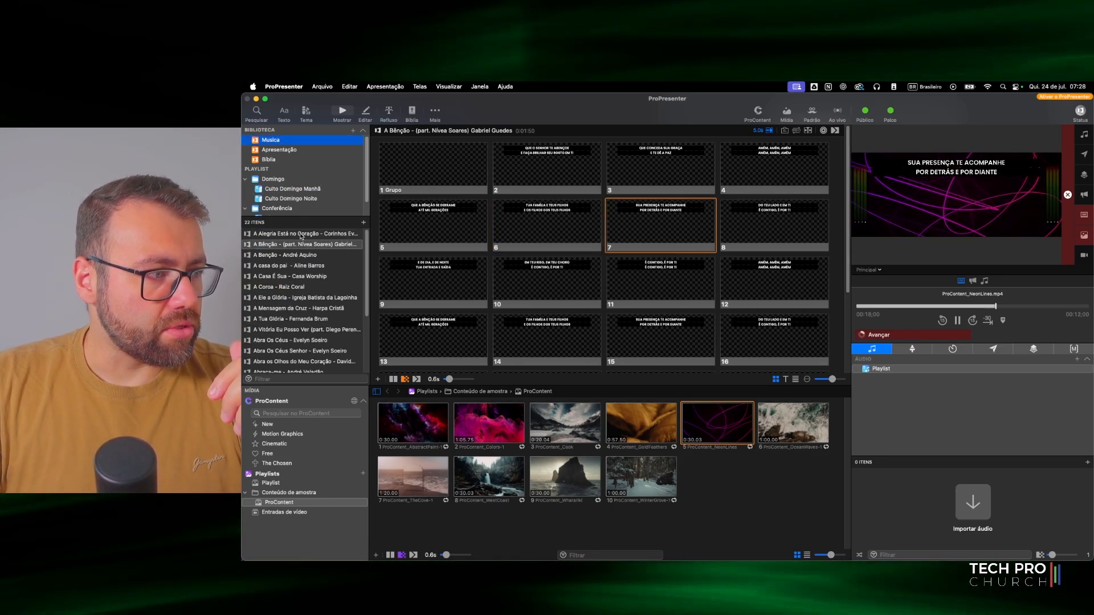
# Step: Open the song A Alegria Está no Coração - Corinhos Evangélicos and present its slides live from slide 2 through slide 5
pyautogui.click(288, 234)
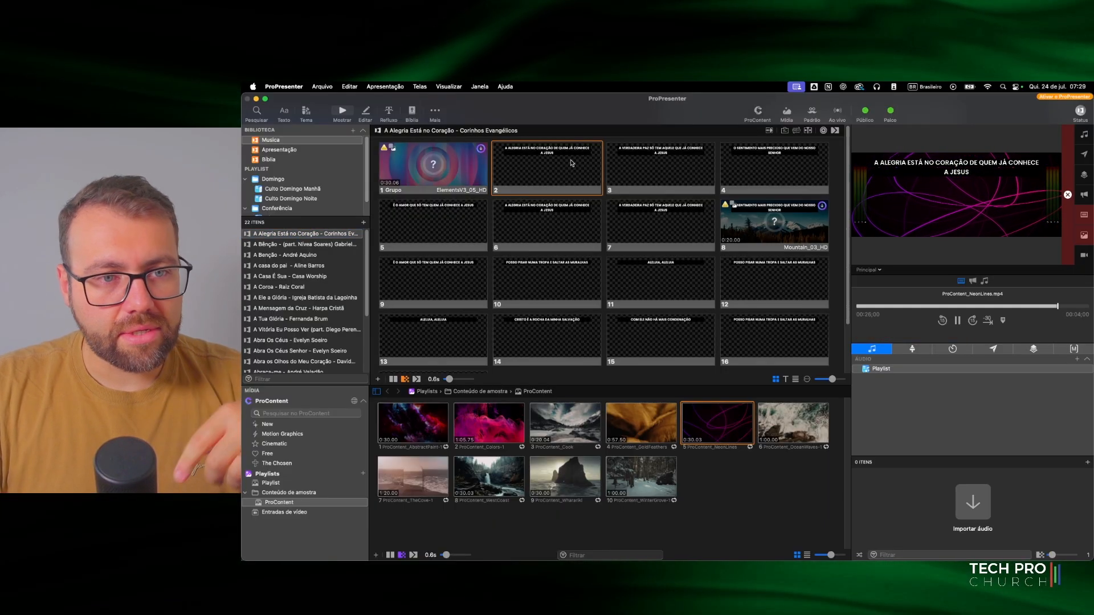
pyautogui.click(631, 172)
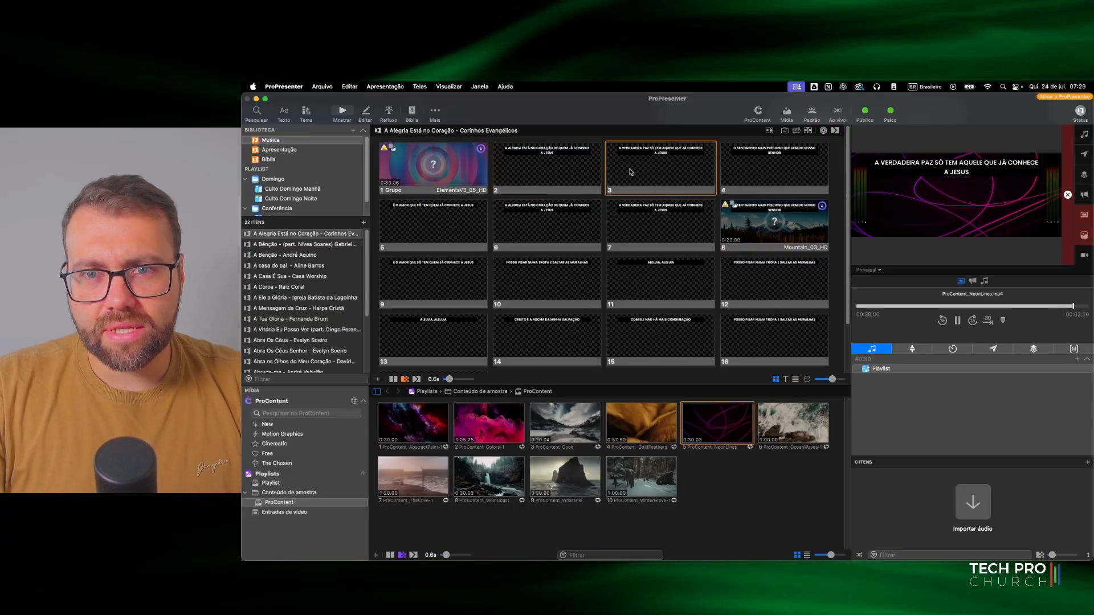
pyautogui.click(570, 172)
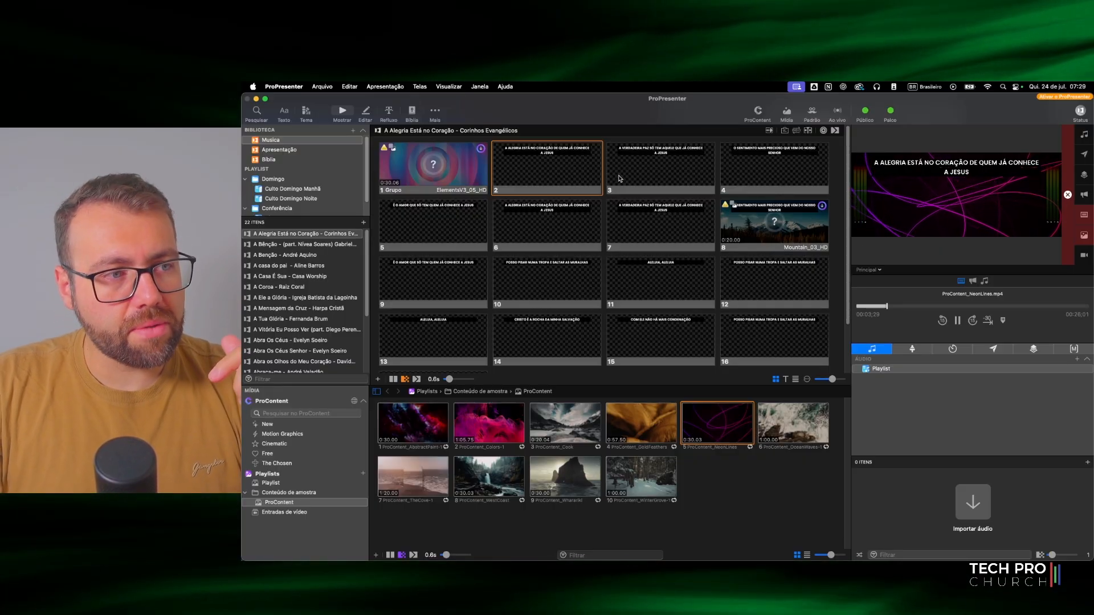
pyautogui.press('Right')
pyautogui.press('Right')
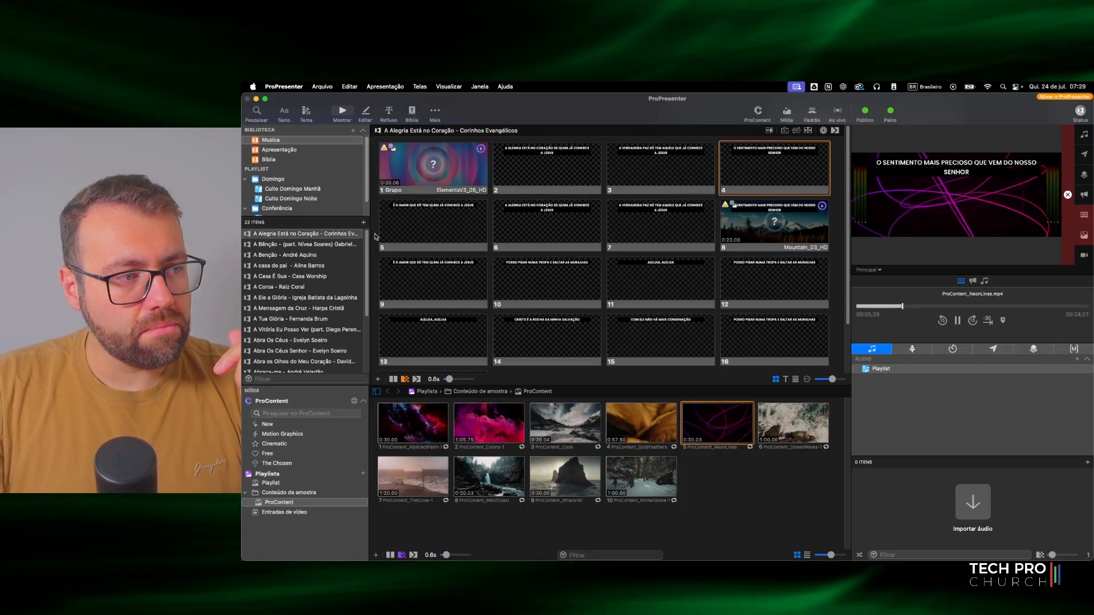
pyautogui.click(549, 170)
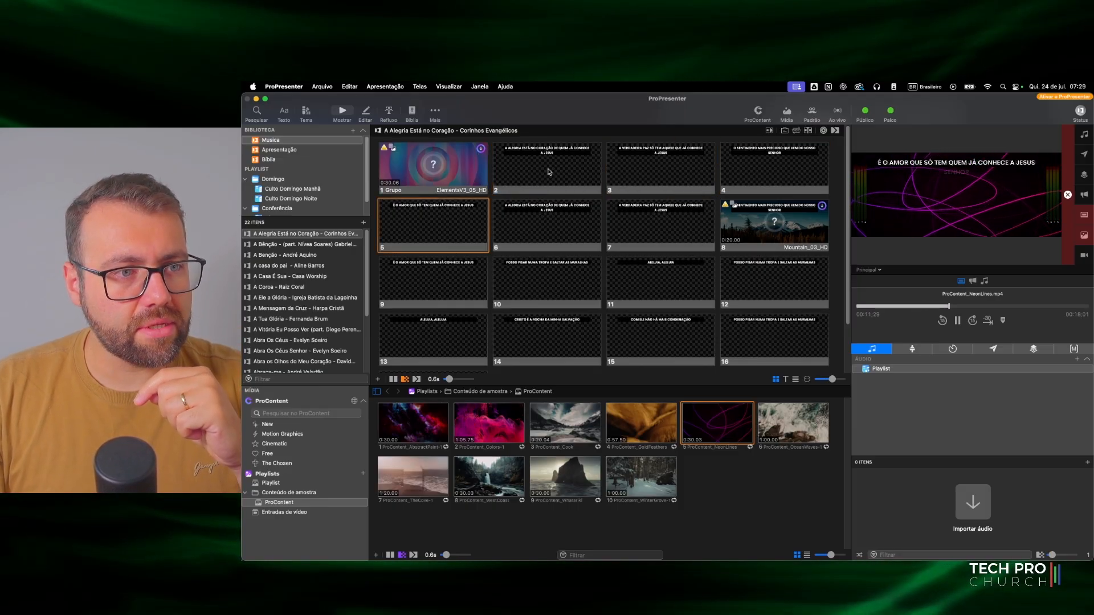
# Step: Advance the live presentation slide by slide up to slide 10, and go back to slide 6
pyautogui.press('Right')
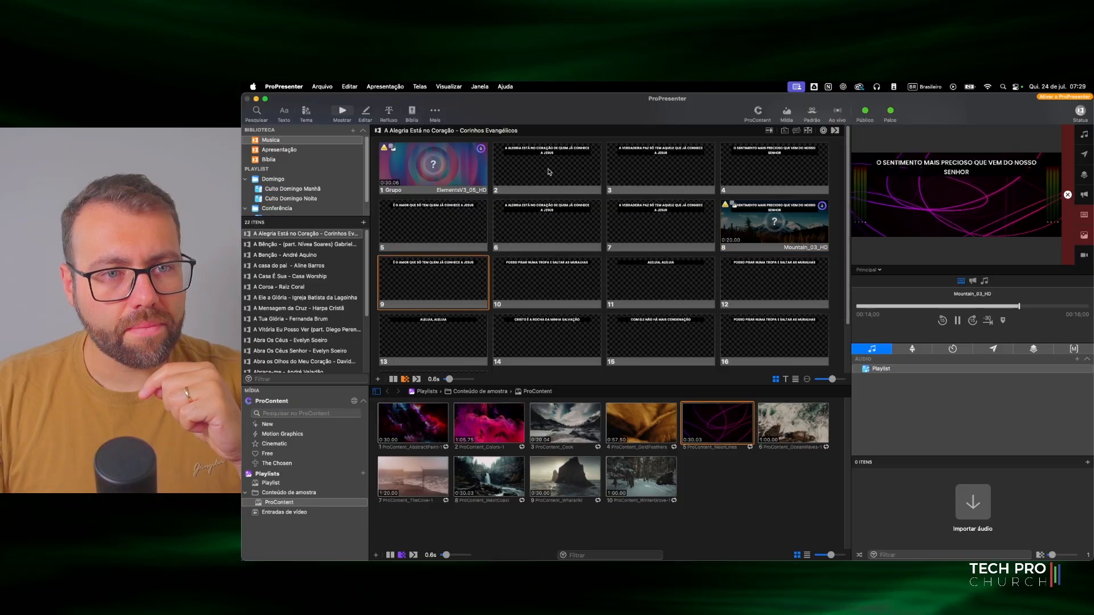
pyautogui.press('Right')
pyautogui.press('Right')
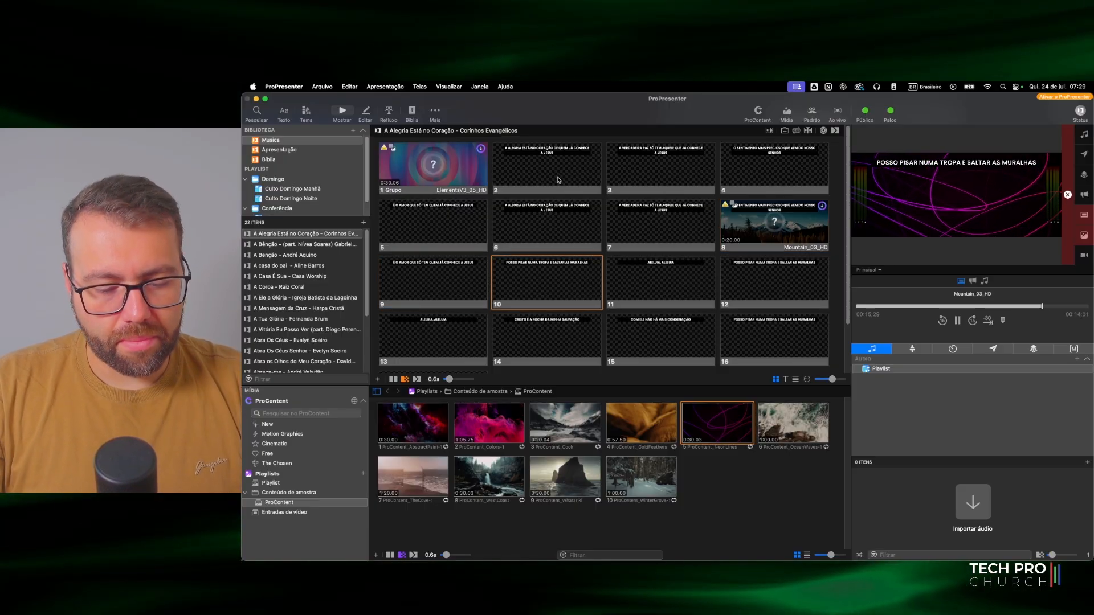
pyautogui.press('Left')
pyautogui.press('Left')
pyautogui.press('Left')
pyautogui.press('Left')
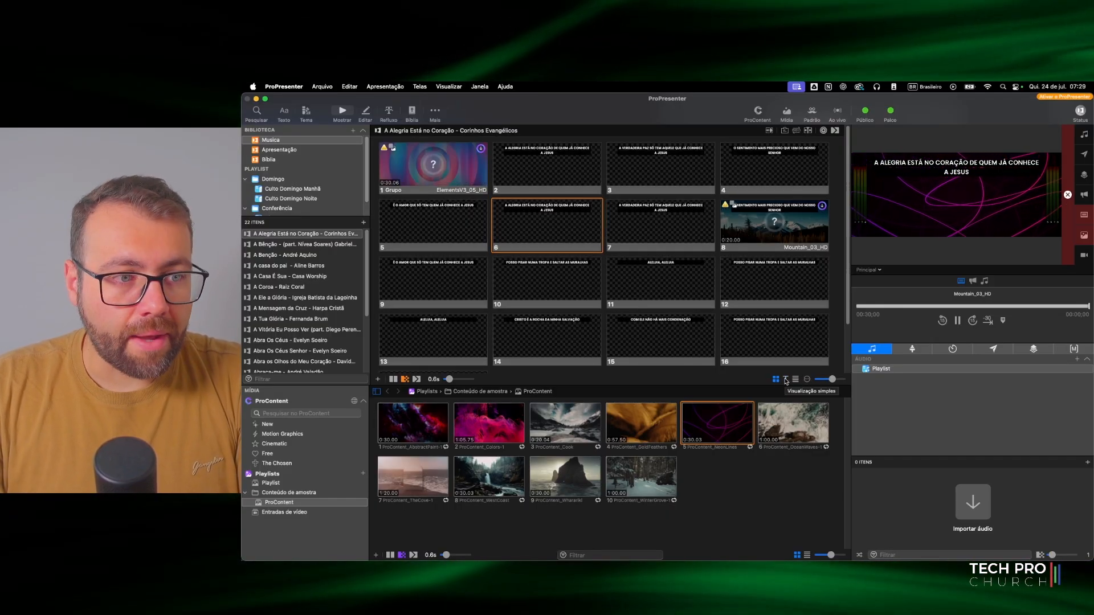
# Step: Present individual slides of the song live out of order: 2, 3, 4, 3, 2 and 7
pyautogui.click(547, 156)
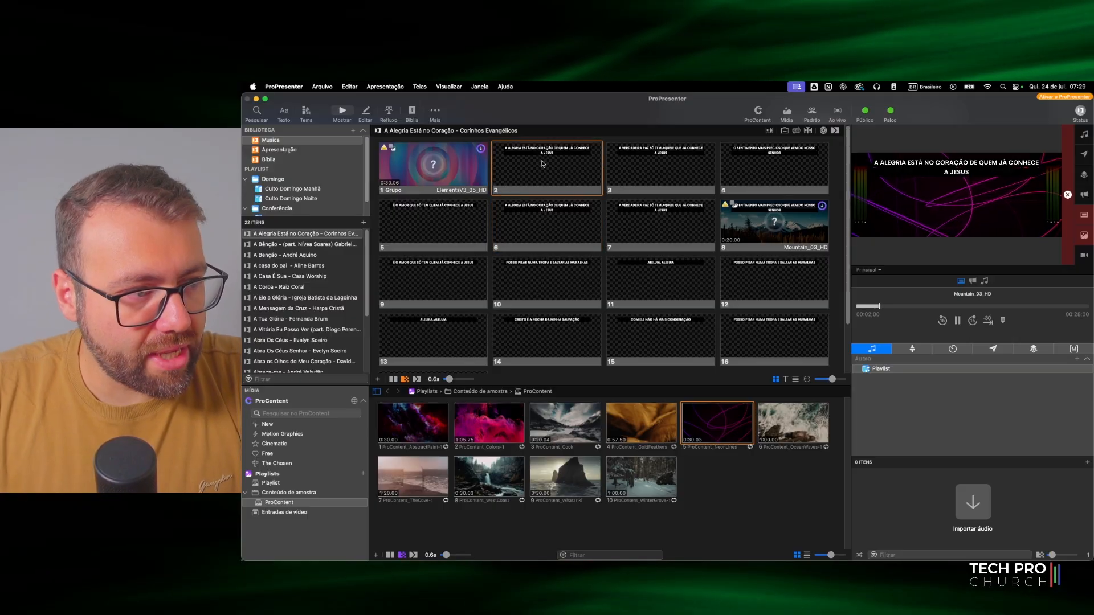
pyautogui.click(656, 173)
pyautogui.click(769, 166)
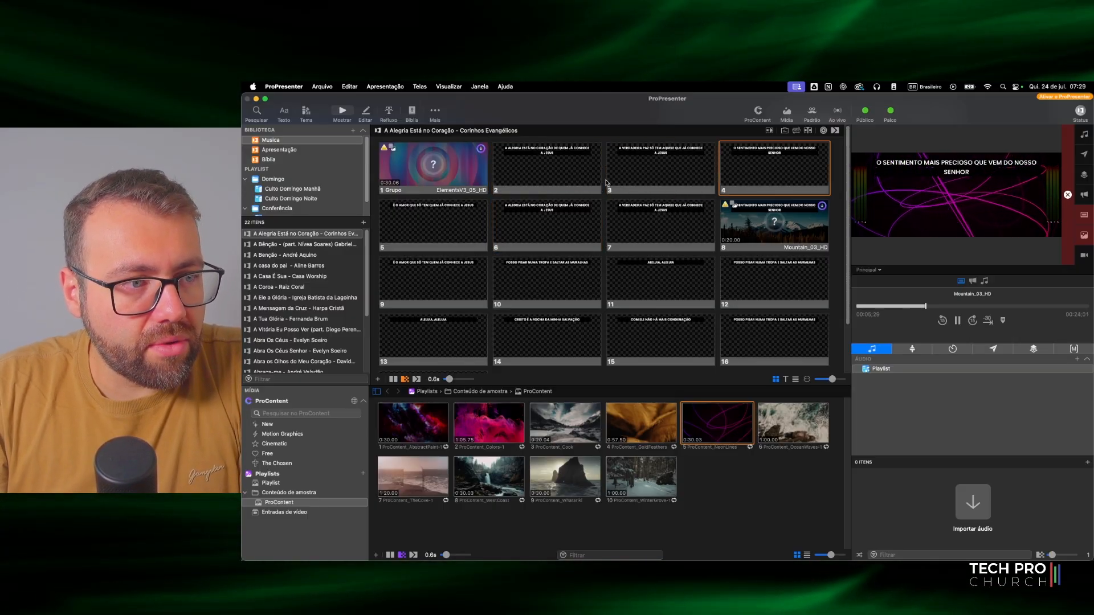
pyautogui.click(649, 155)
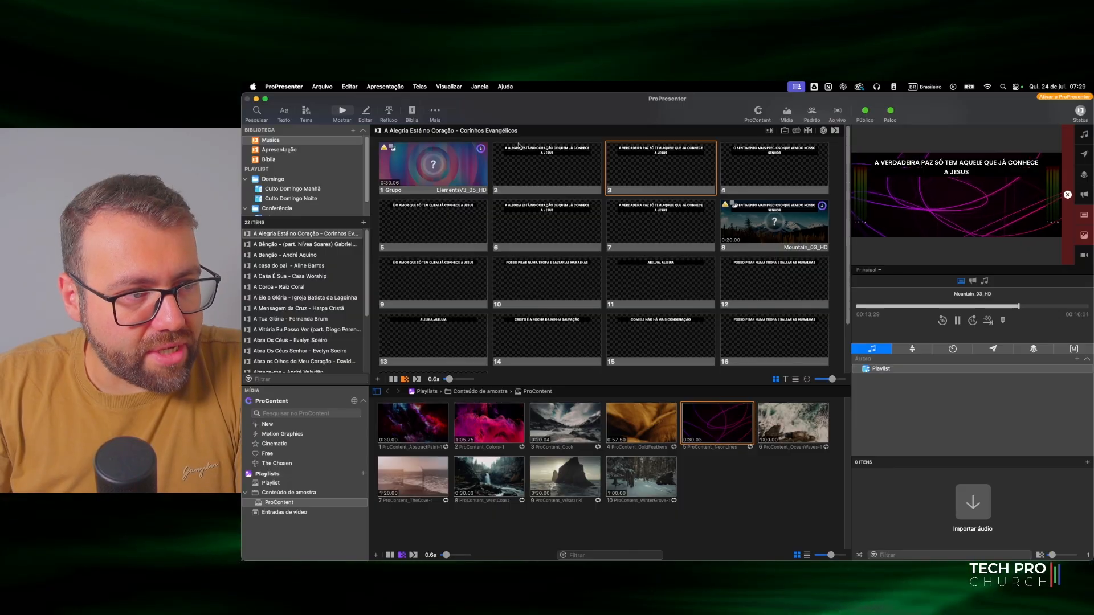
pyautogui.click(542, 155)
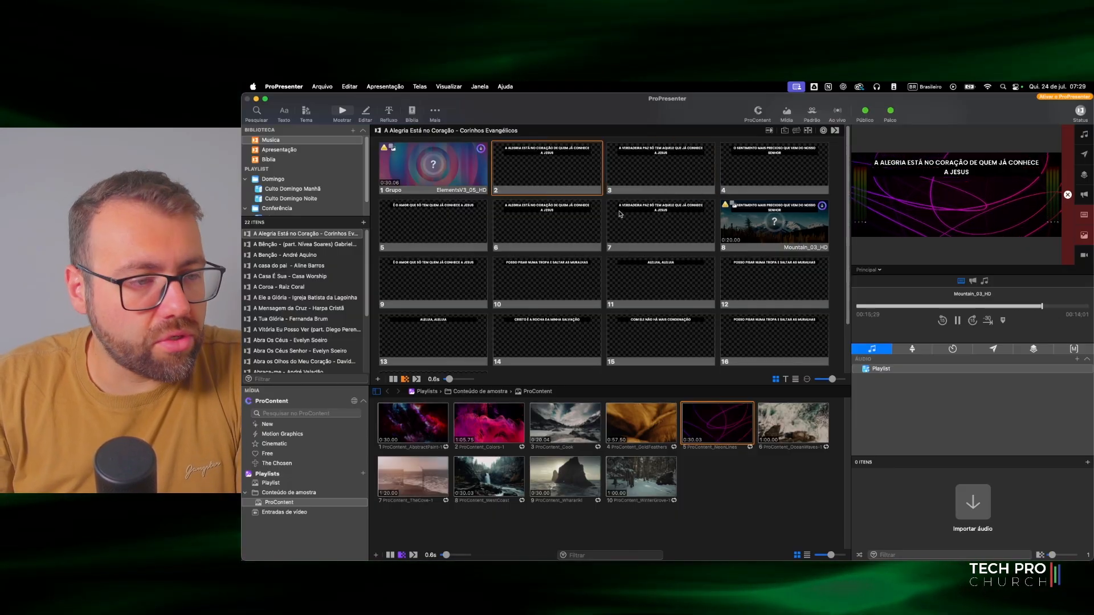
pyautogui.click(676, 215)
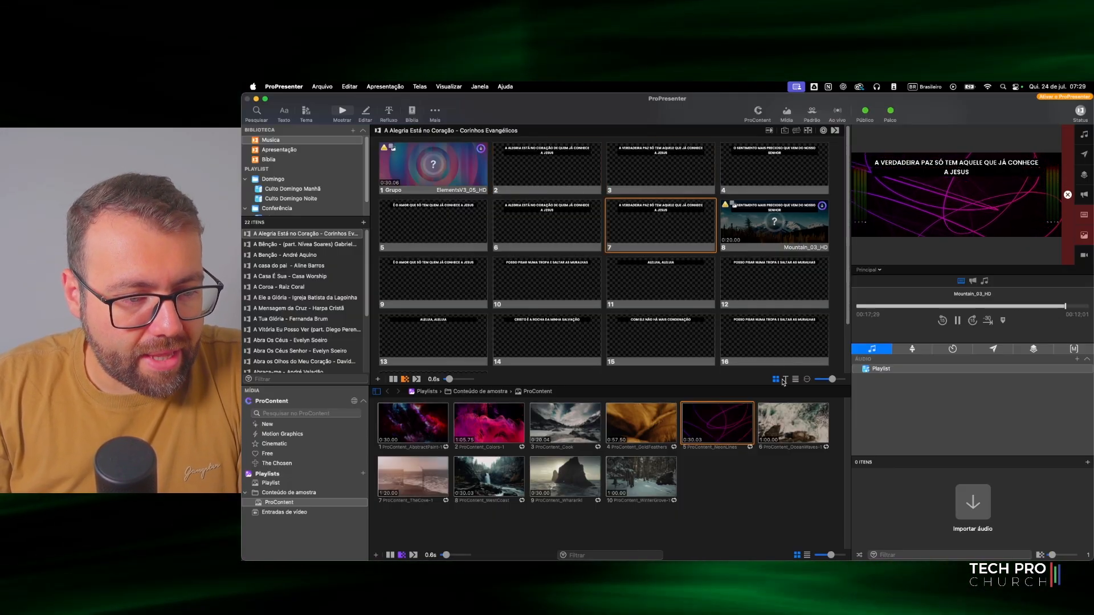
# Step: Switch the slides to the simple text-only view and present slides 3, 6, 7, 8 and 11 live
pyautogui.click(787, 380)
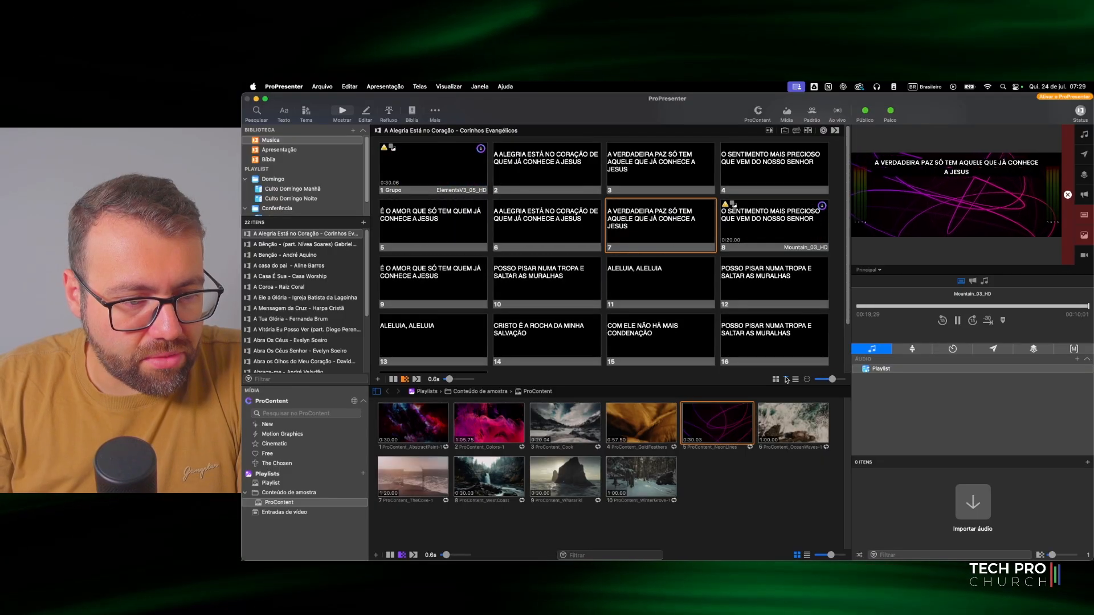
pyautogui.click(631, 177)
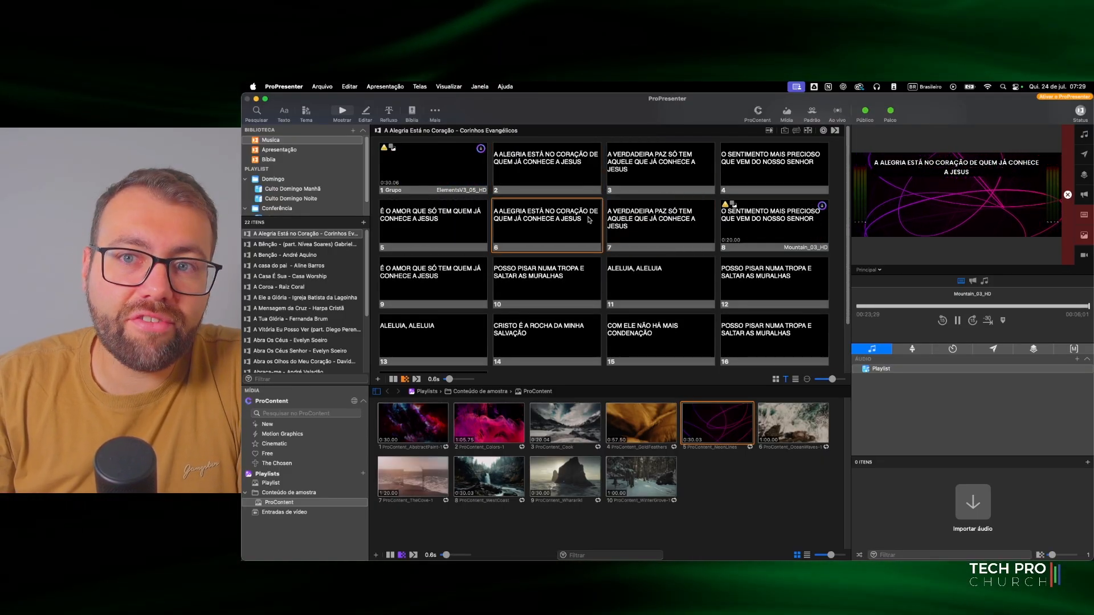
pyautogui.click(693, 229)
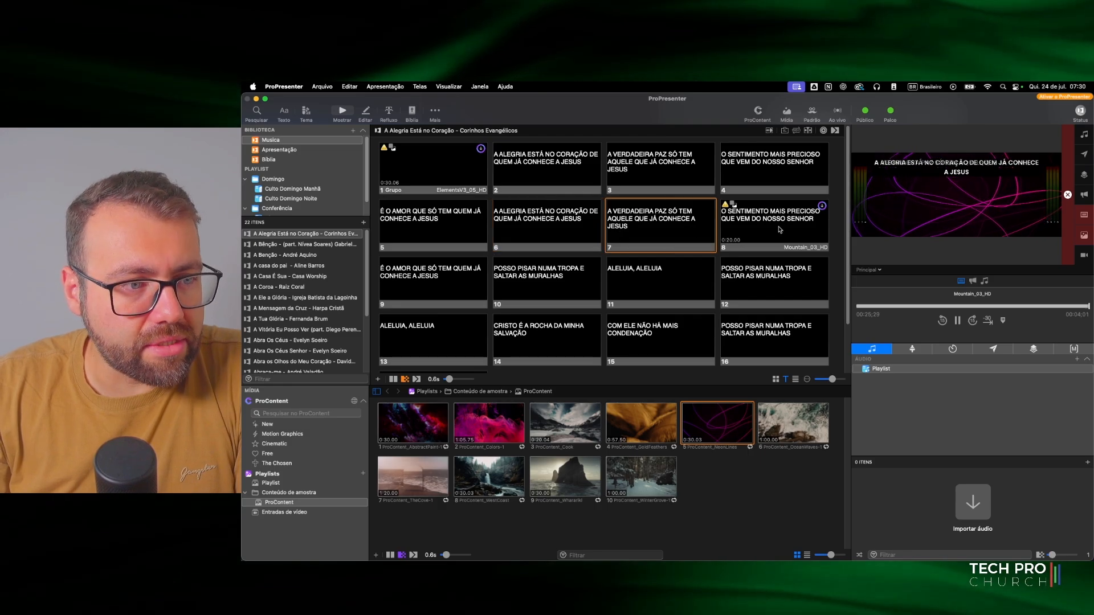
pyautogui.click(748, 228)
pyautogui.click(664, 290)
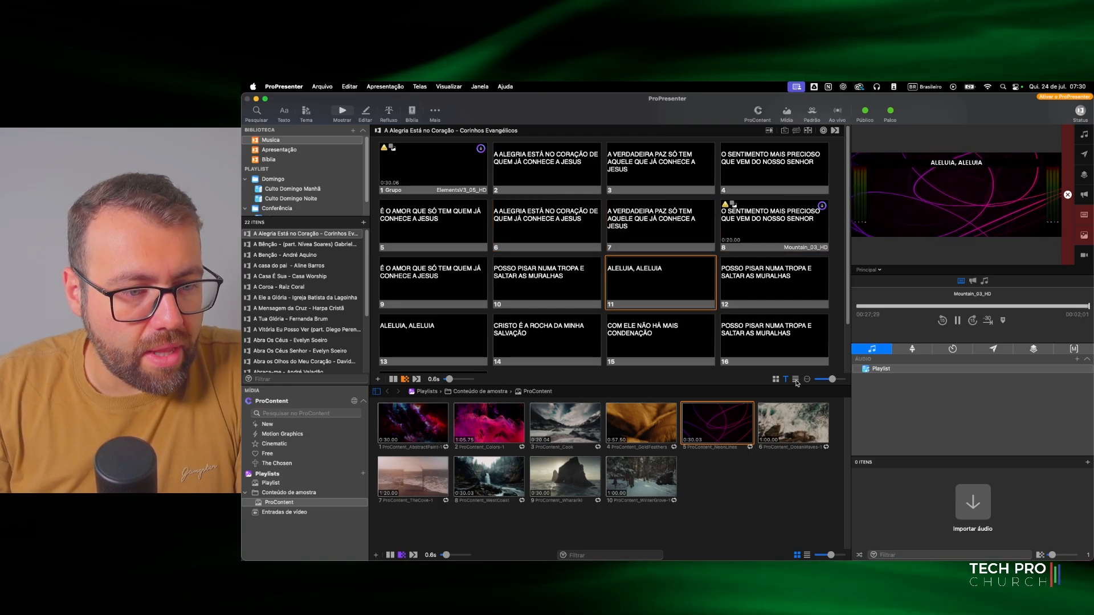
# Step: Switch the slides to the list view with thumbnails beside the text and present several slides live, including 8, 7 and 2
pyautogui.click(796, 380)
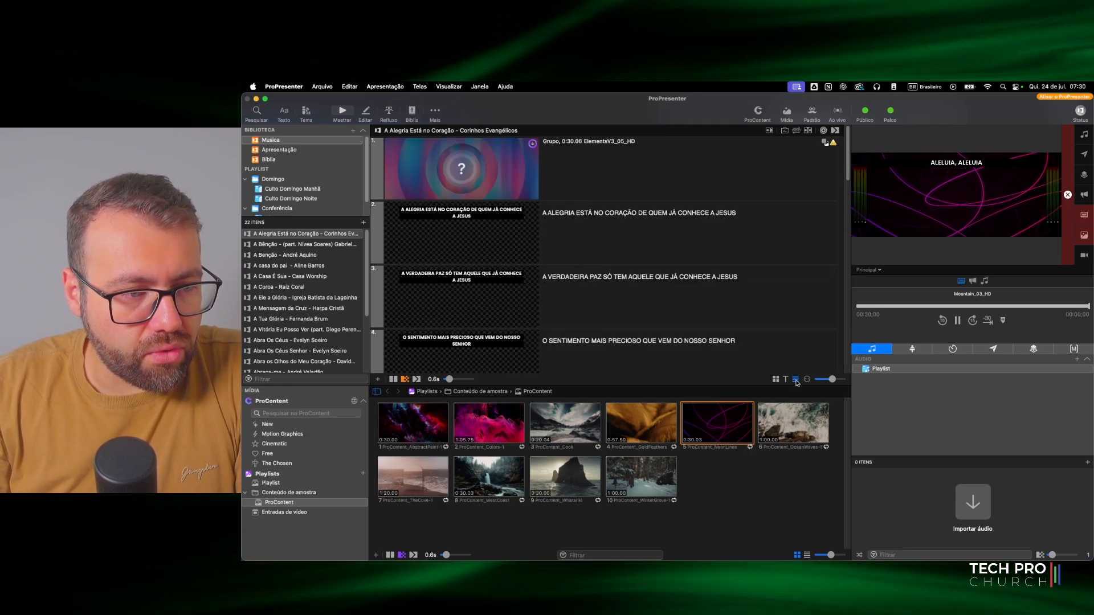
pyautogui.click(611, 152)
pyautogui.click(621, 217)
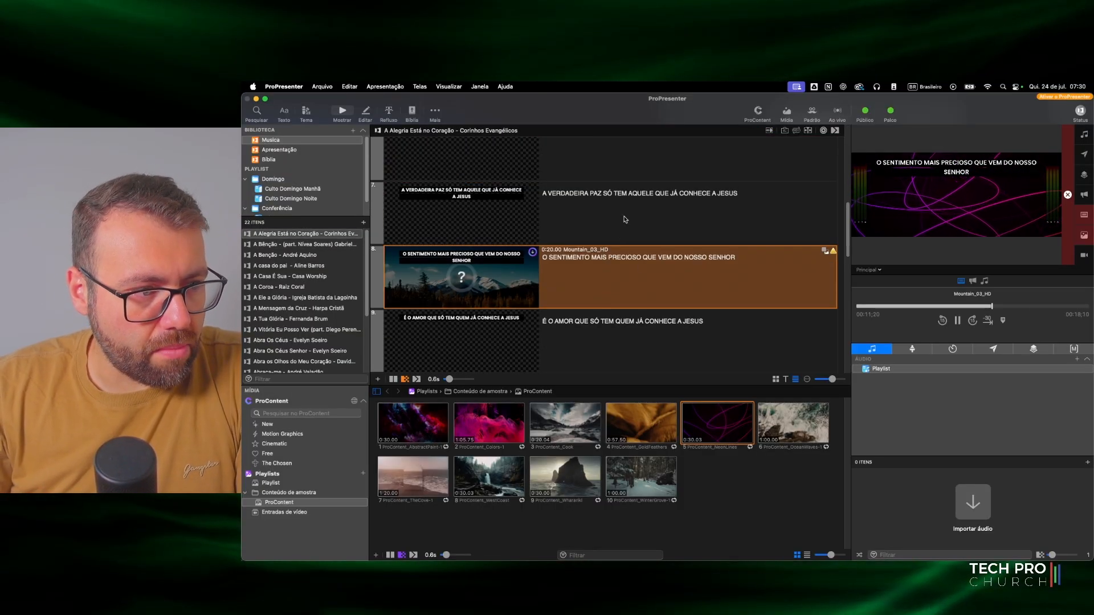
pyautogui.click(625, 219)
pyautogui.scroll(10, 625, 228)
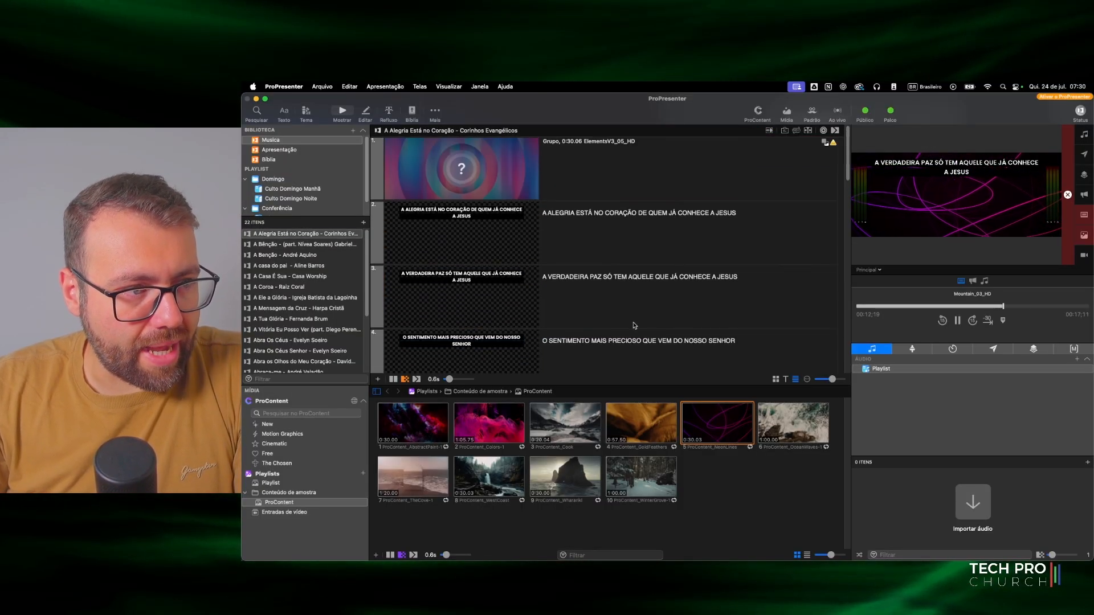
pyautogui.click(622, 255)
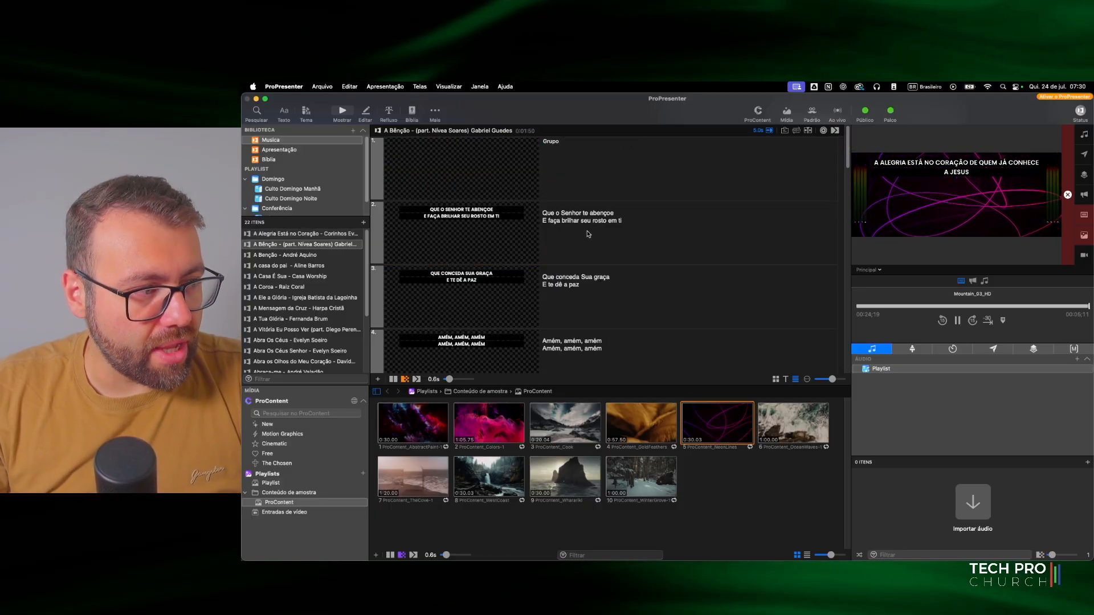
# Step: Reopen the song A Alegria Está no Coração and advance its live slides from slide 2 to slide 6
pyautogui.click(303, 234)
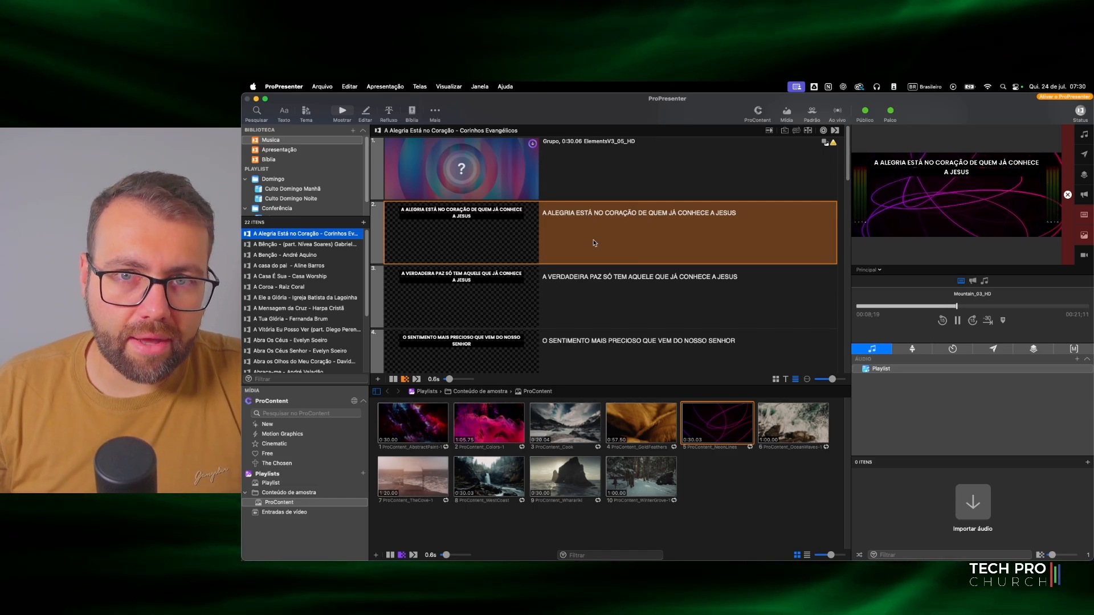
pyautogui.press('Right')
pyautogui.press('Right')
pyautogui.press('Right')
pyautogui.press('Right')
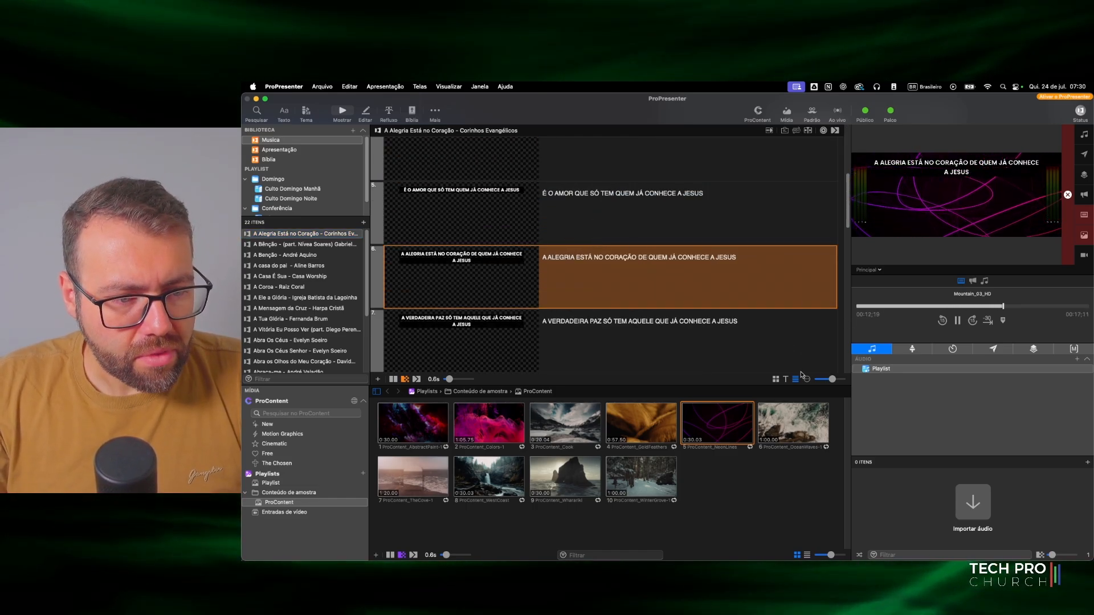
# Step: Return the slides to the grid thumbnail view and slightly enlarge the slide thumbnails
pyautogui.click(775, 379)
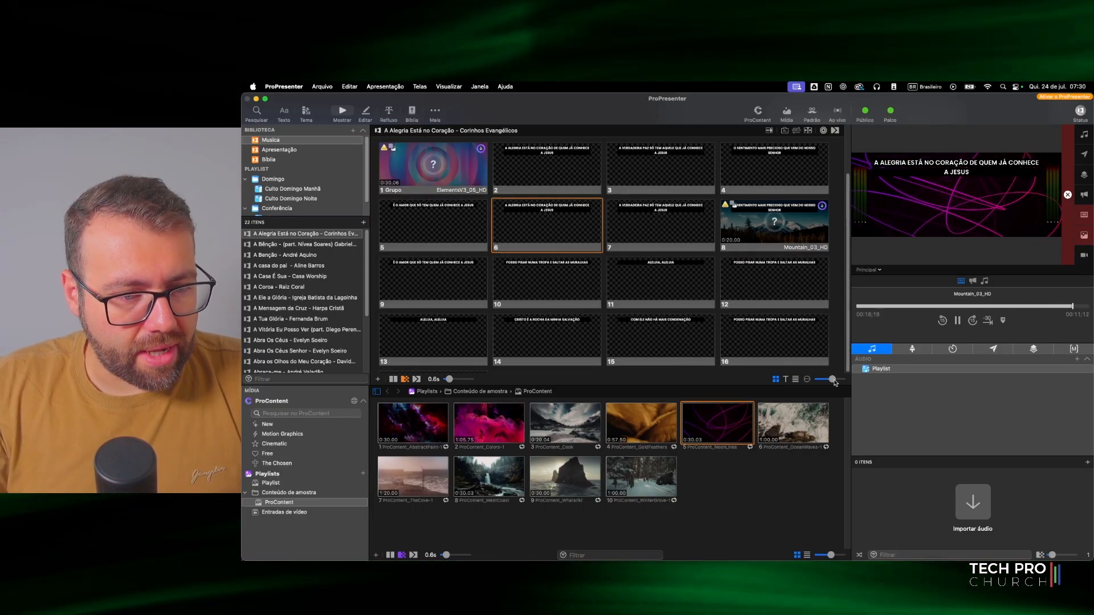
pyautogui.moveTo(832, 381); pyautogui.dragTo(833, 383)
pyautogui.moveTo(832, 382); pyautogui.dragTo(835, 382)
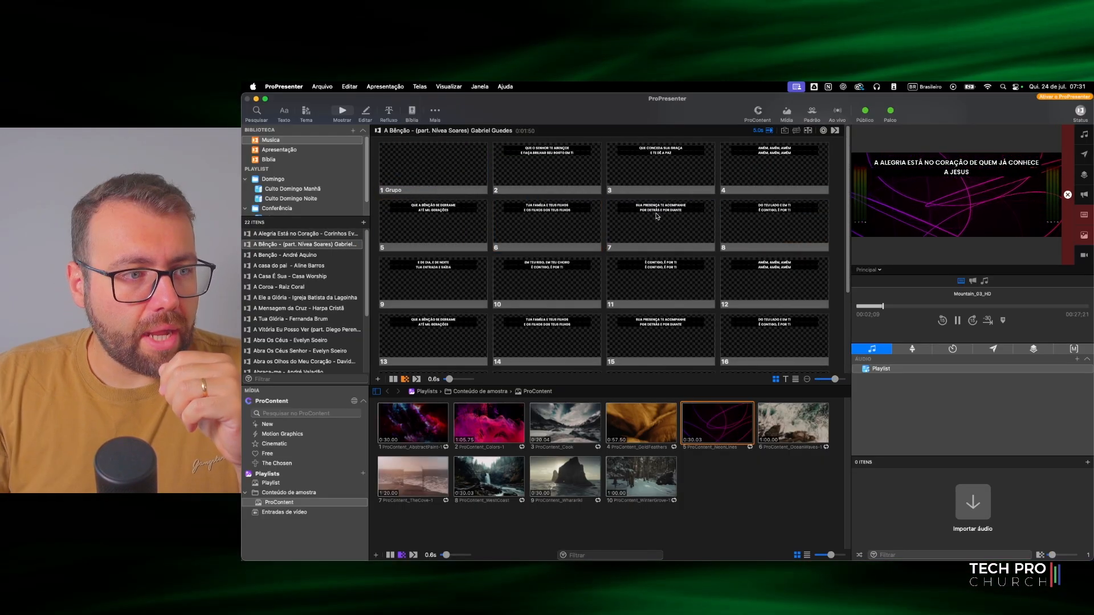
# Step: Present the song A Bênção live, starting at slide 7 and advancing through the following slides
pyautogui.click(656, 217)
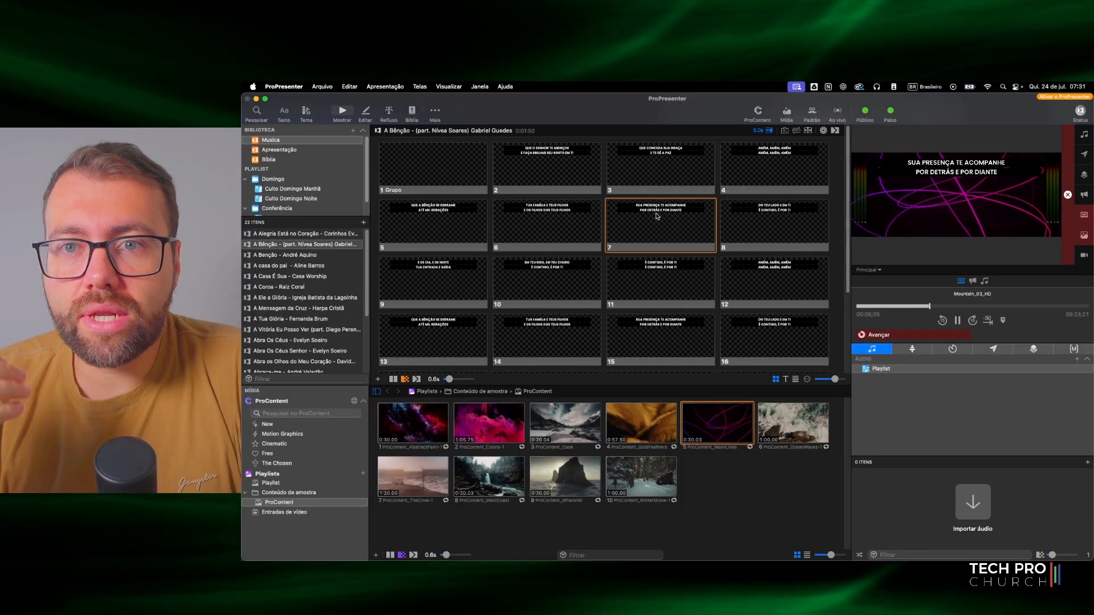
pyautogui.press('Right')
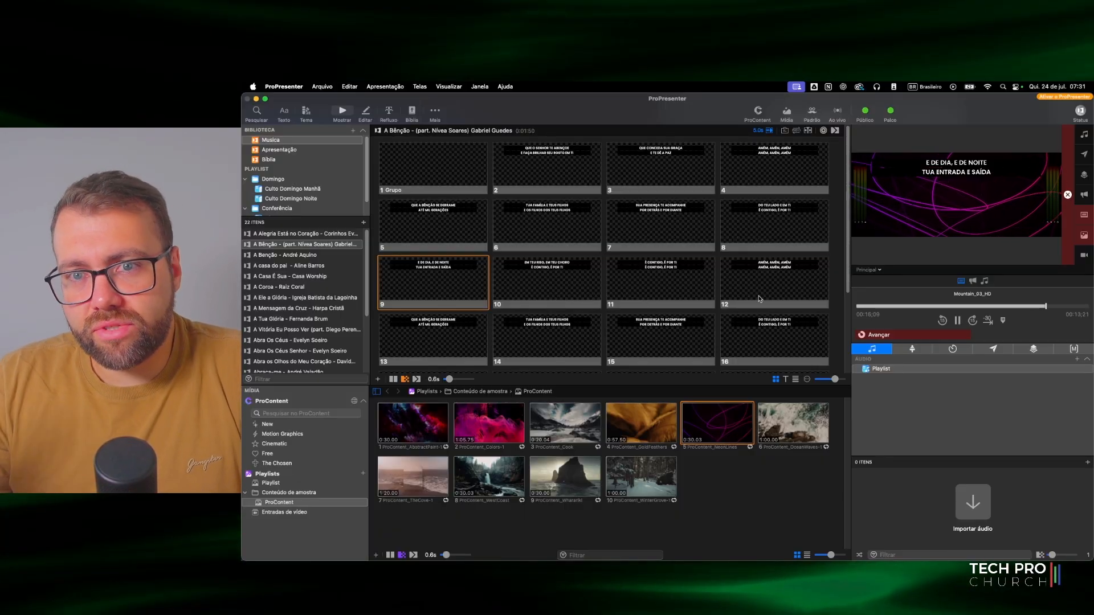
pyautogui.press('Right')
pyautogui.press('Right')
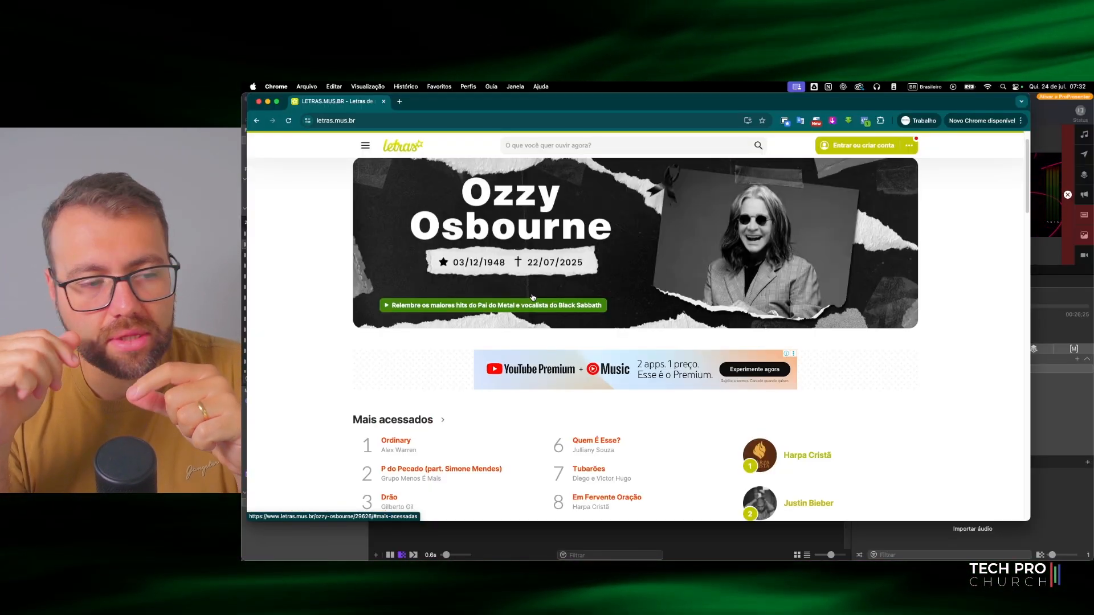
# Step: On letras.mus.br in Chrome, open Pelo Sangue by Harpa Cristã, copy its complete lyrics and switch back to ProPresenter
pyautogui.scroll(-2, 721, 366)
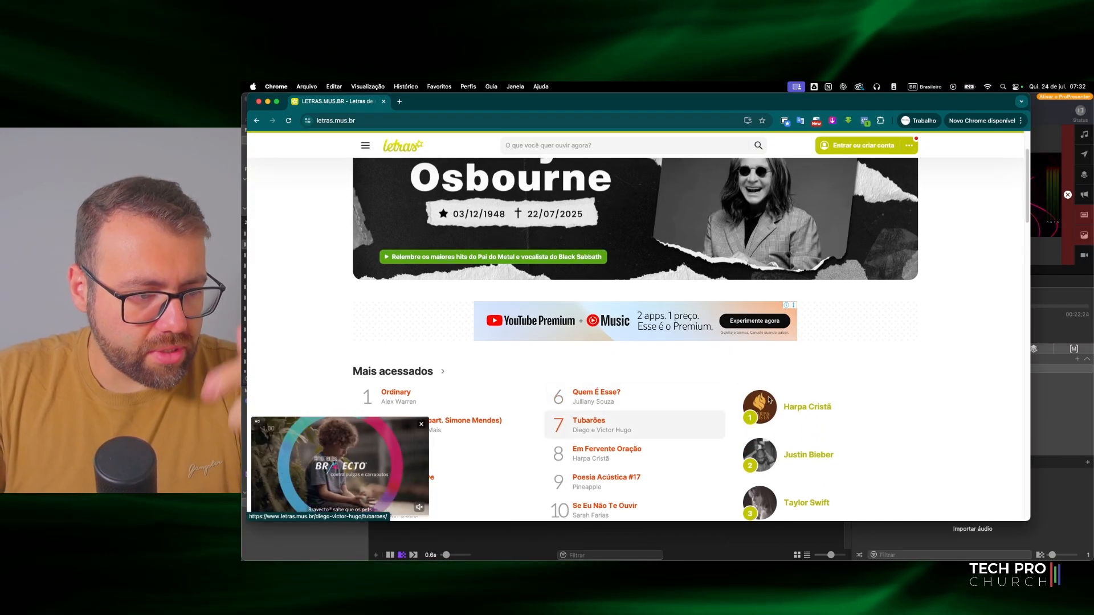
pyautogui.click(796, 401)
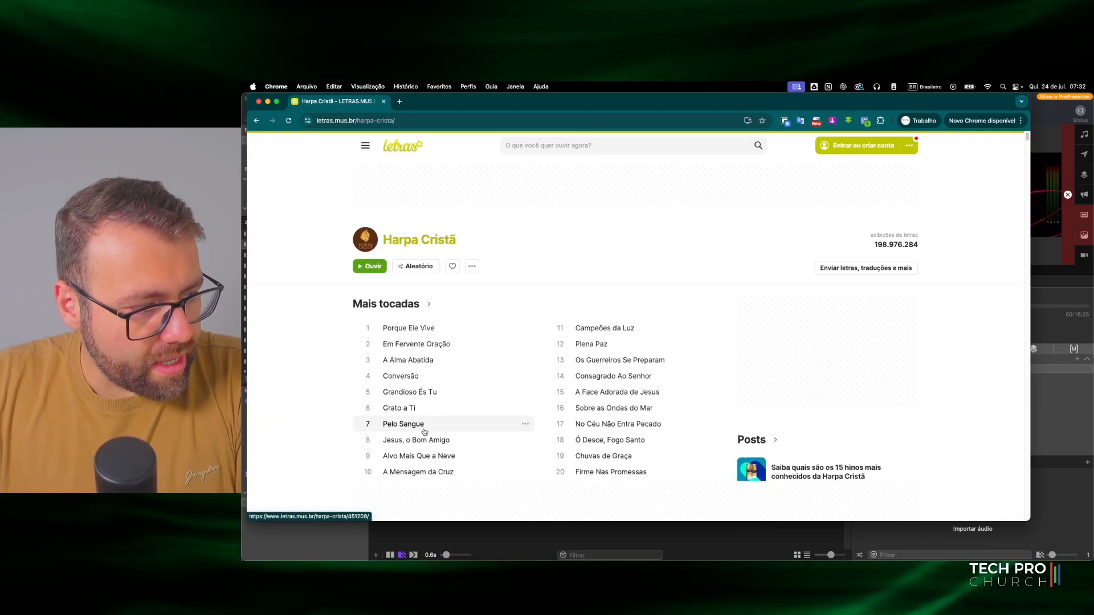
pyautogui.click(450, 424)
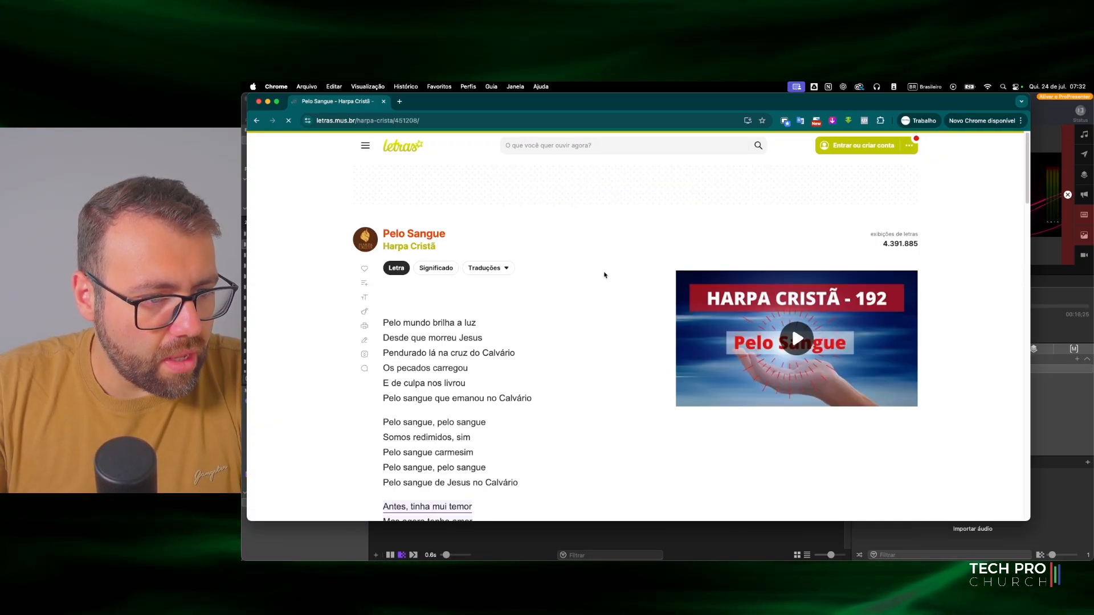
pyautogui.scroll(-2, 470, 260)
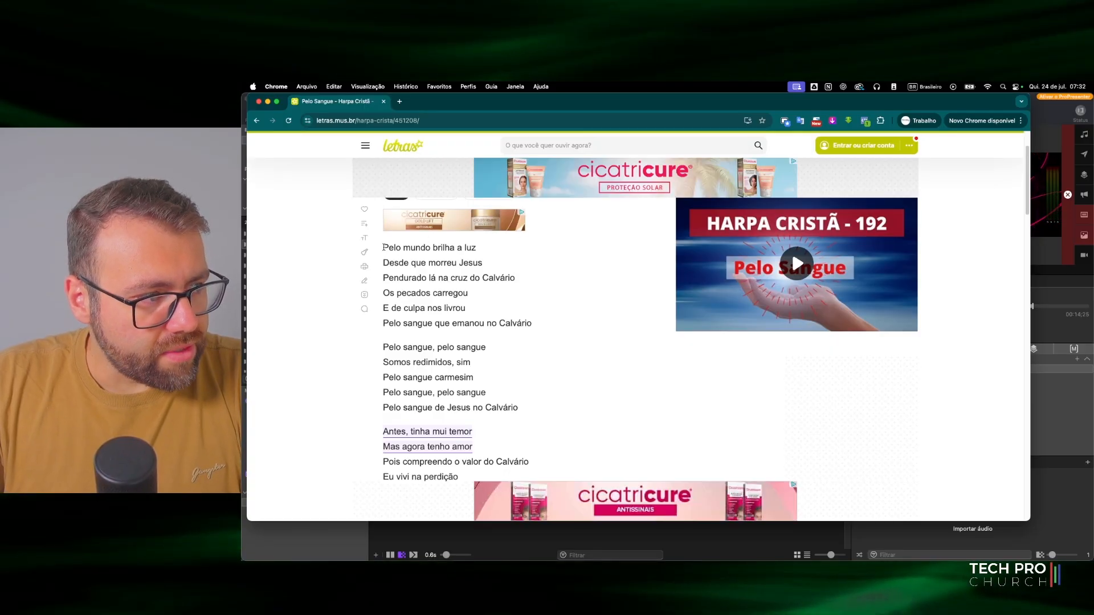
pyautogui.moveTo(383, 247); pyautogui.dragTo(524, 338)
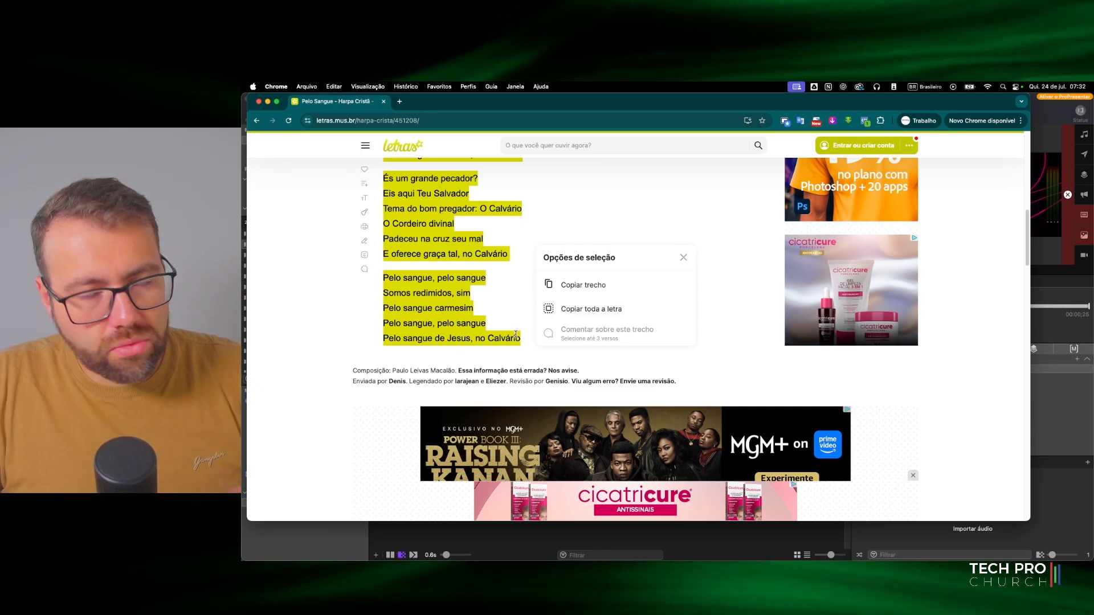
pyautogui.click(750, 532)
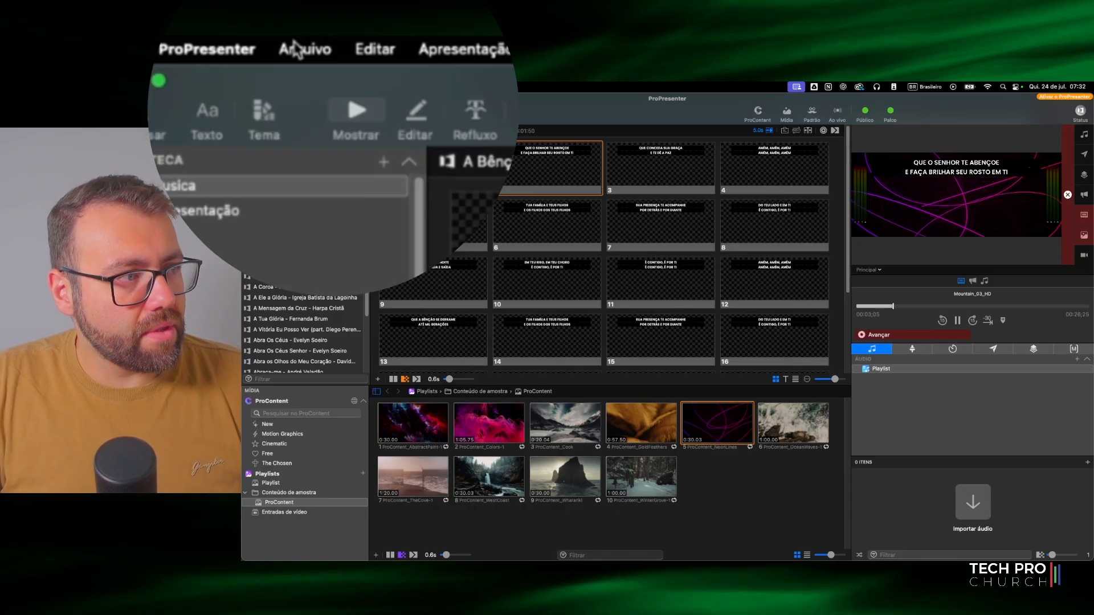
# Step: Start an import of the clipboard text, with slides delimited by Quebra de linha and 2 delimiters per slide
pyautogui.click(322, 86)
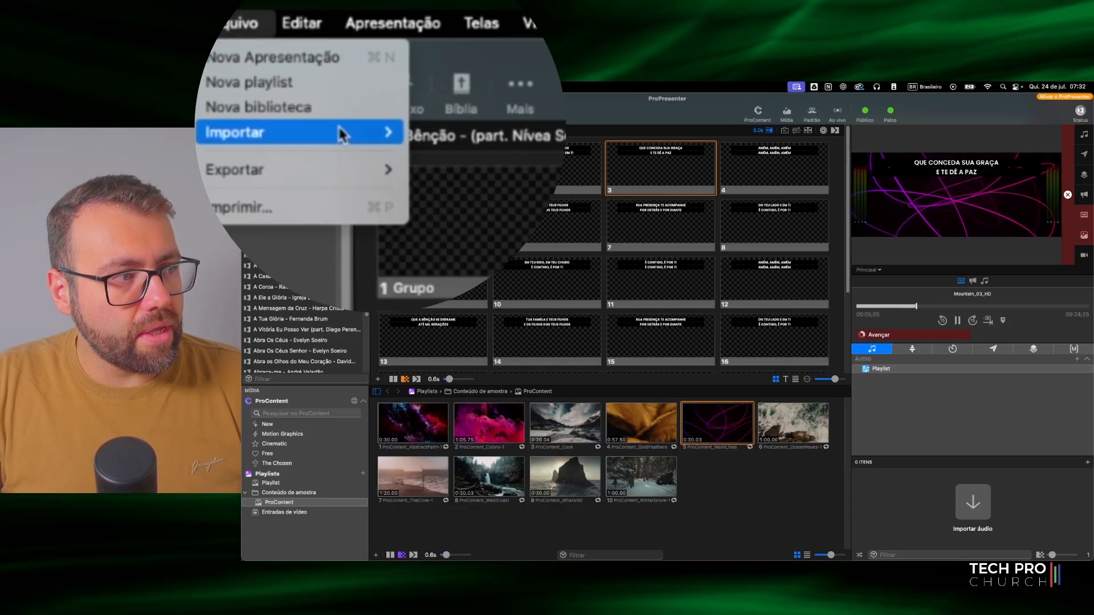
pyautogui.moveTo(359, 141)
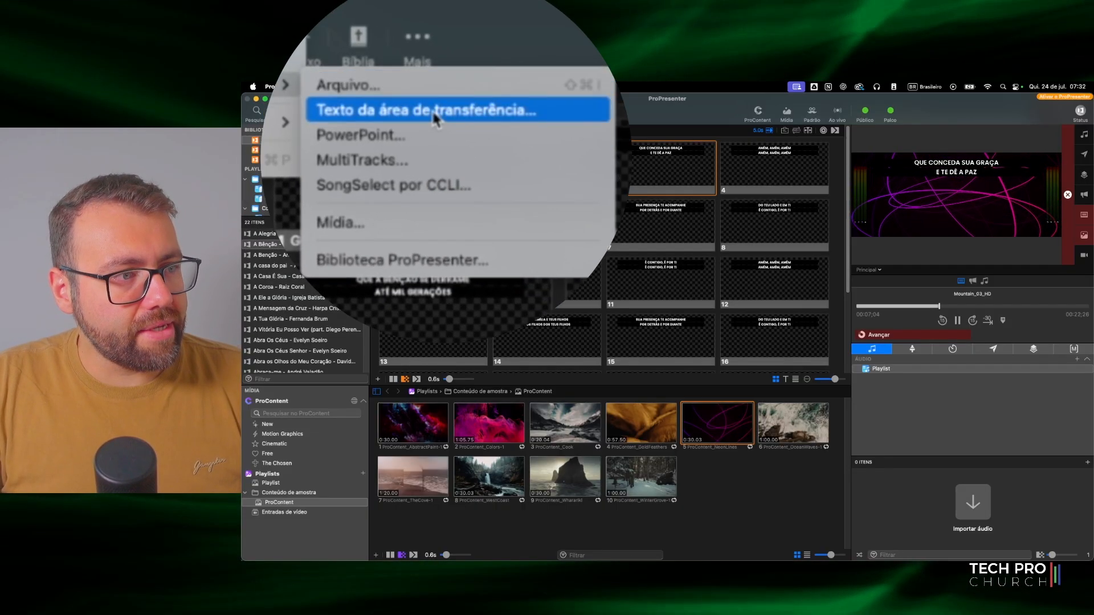
pyautogui.click(442, 142)
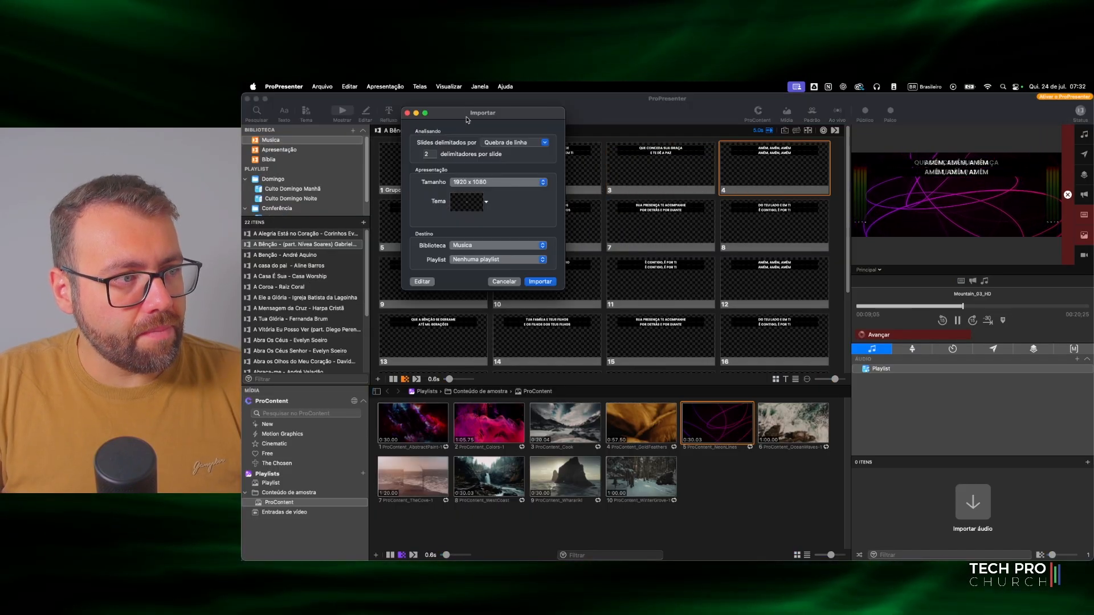
pyautogui.moveTo(466, 119); pyautogui.dragTo(603, 168)
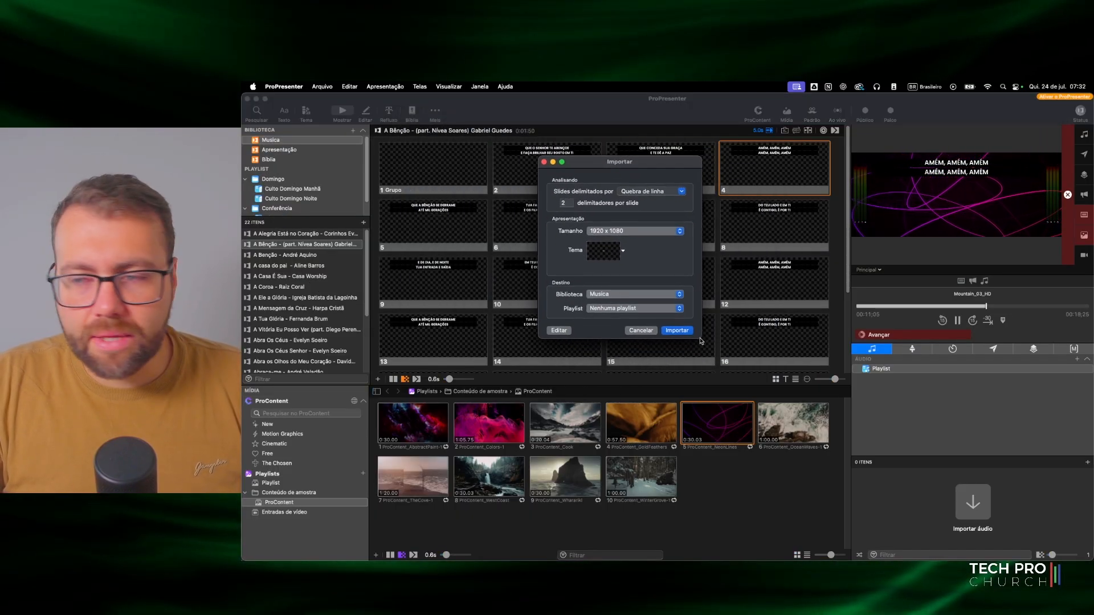
pyautogui.moveTo(608, 164); pyautogui.dragTo(675, 181)
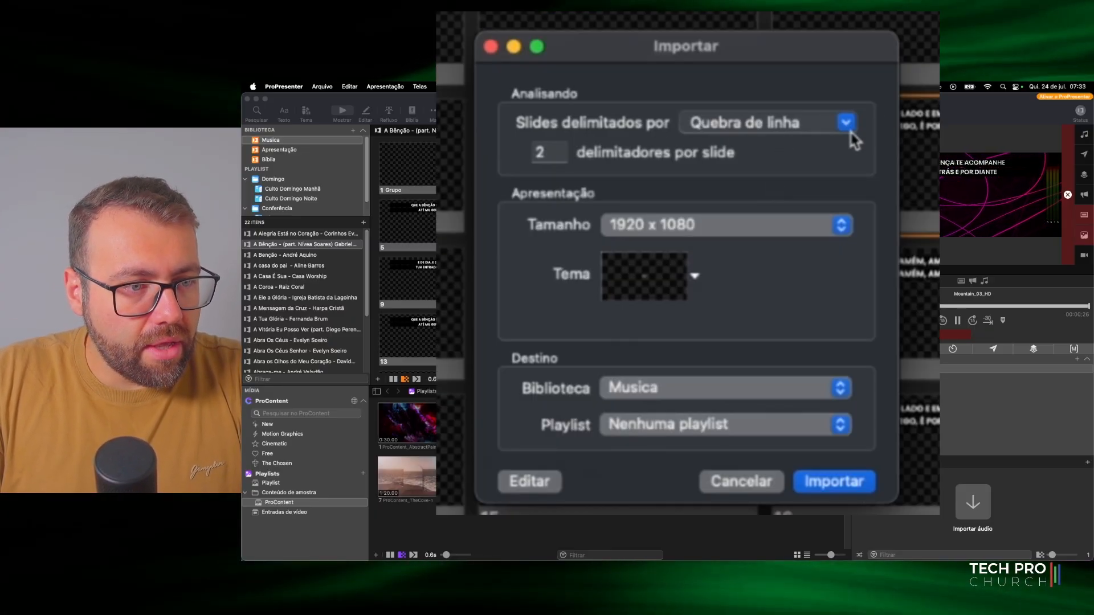
pyautogui.click(749, 209)
pyautogui.click(824, 172)
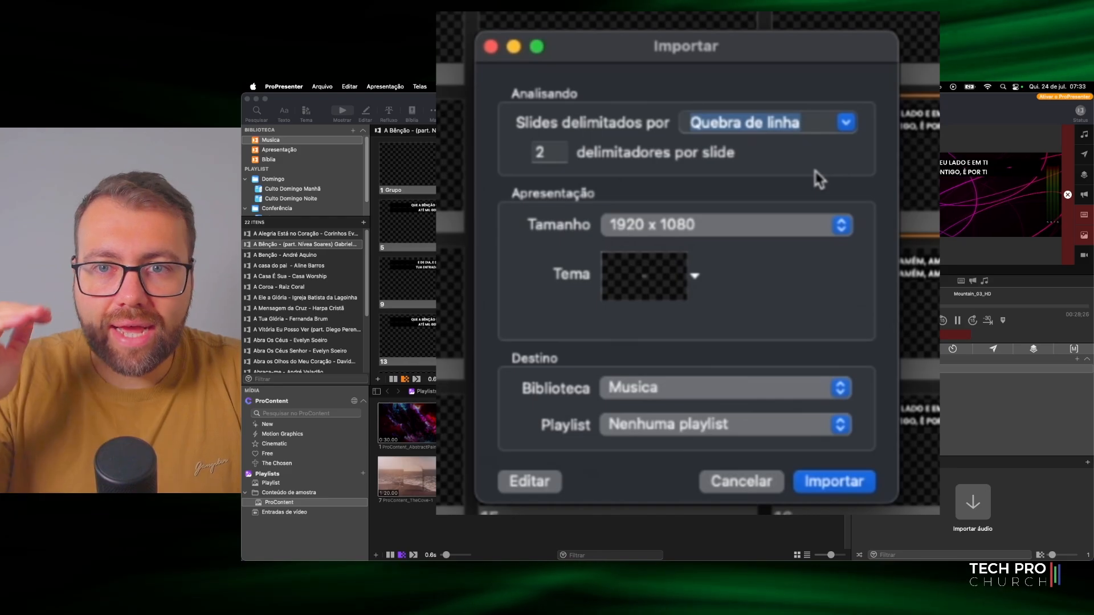
pyautogui.doubleClick(554, 152)
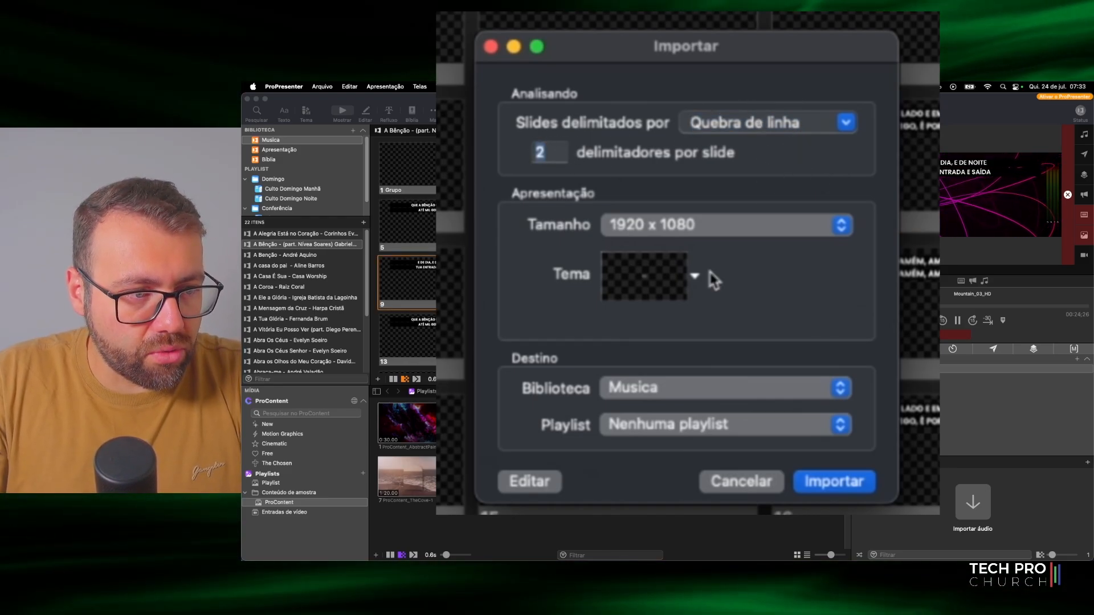
# Step: Set the import size to Propresenter - NDI 1: 1800 x 720 and apply the first Padrão Projeção theme from the Padrão group
pyautogui.click(664, 231)
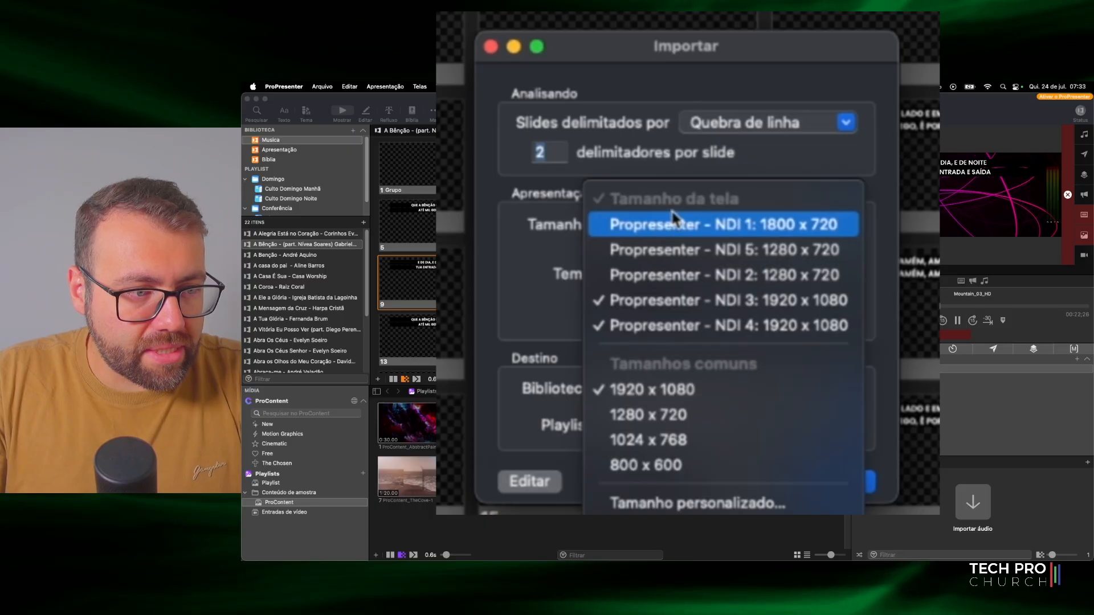
pyautogui.click(800, 230)
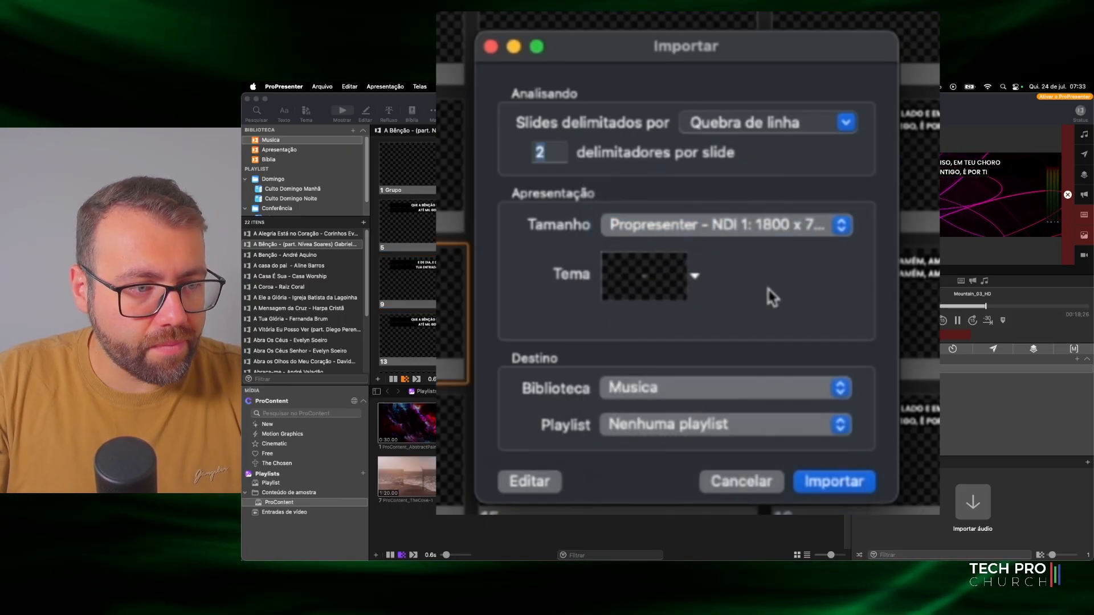
pyautogui.click(650, 278)
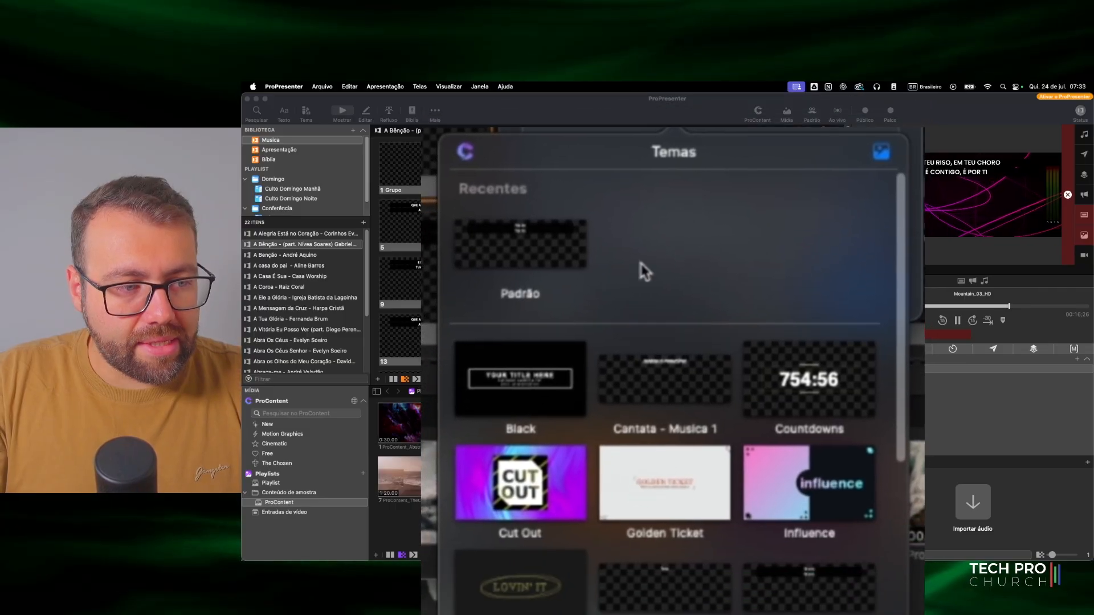
pyautogui.click(516, 254)
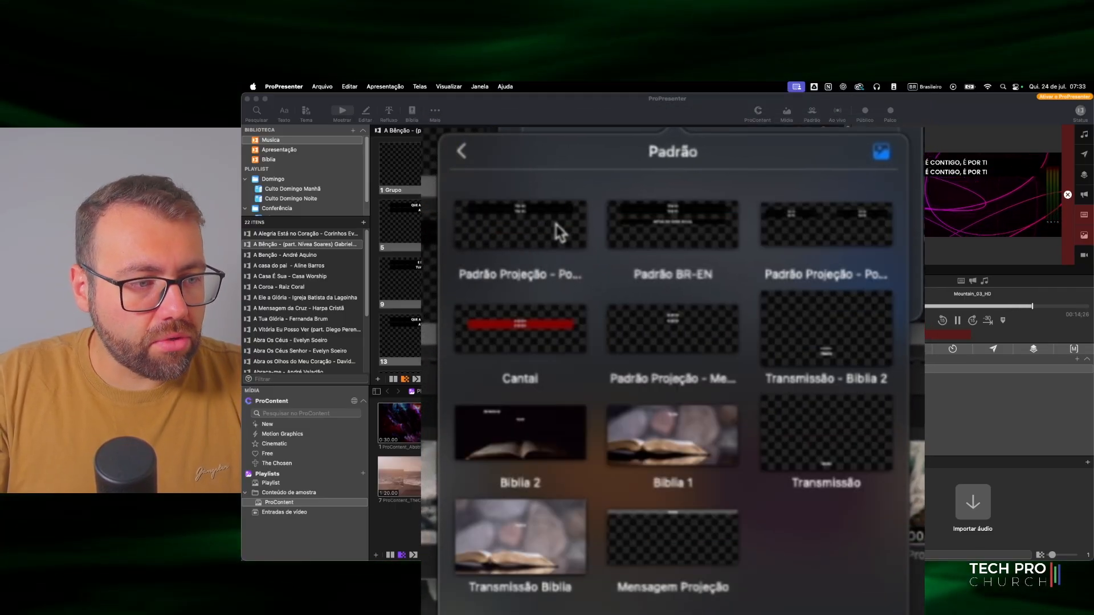
pyautogui.click(535, 222)
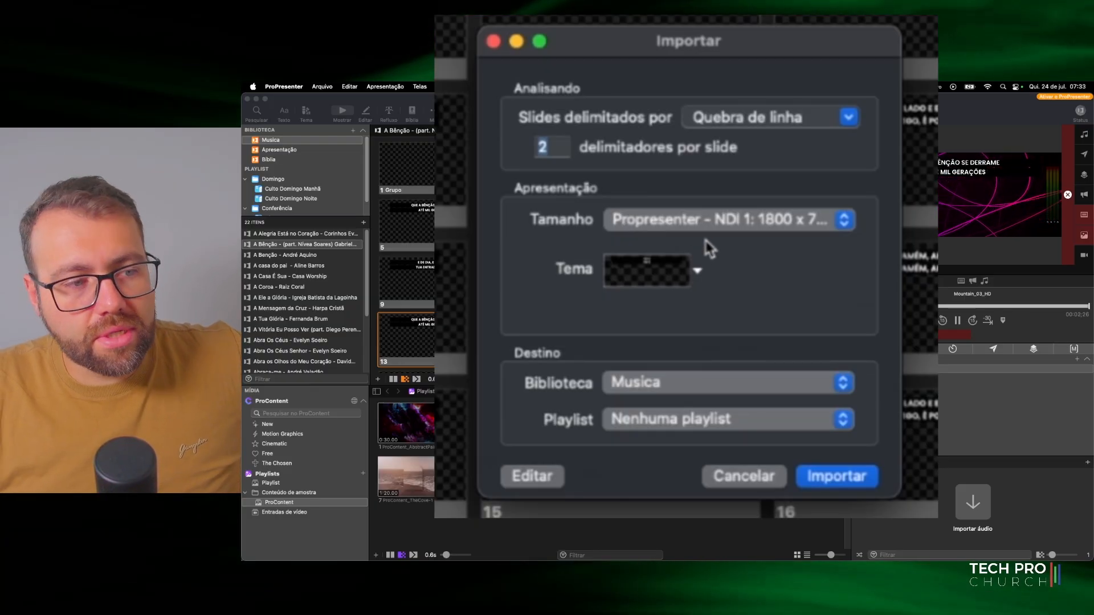
# Step: Check the available destination libraries and keep Musica for the imported song
pyautogui.click(659, 383)
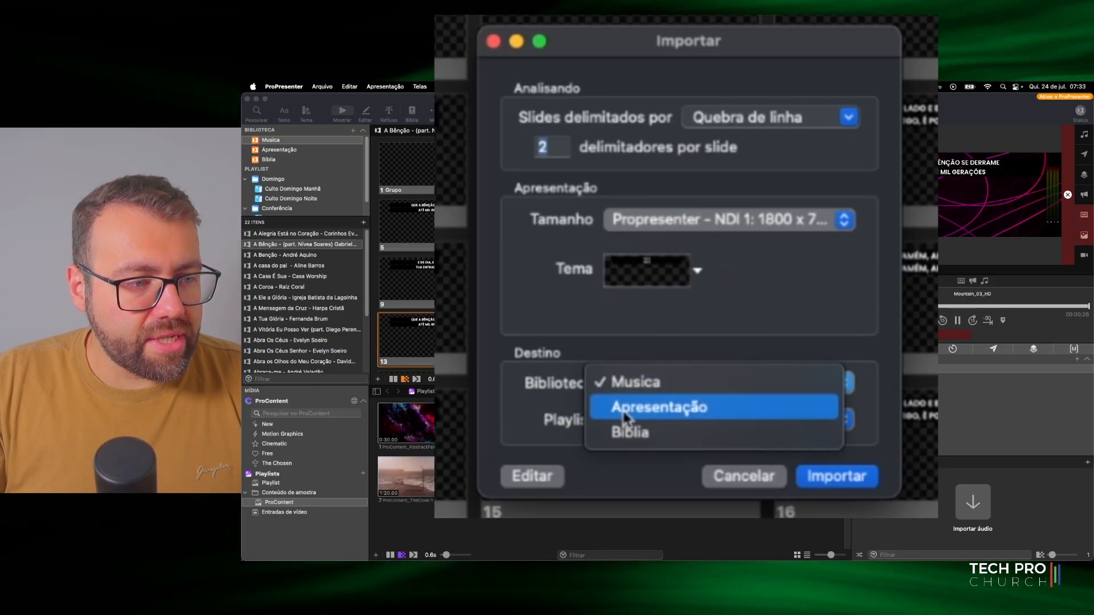
pyautogui.click(647, 387)
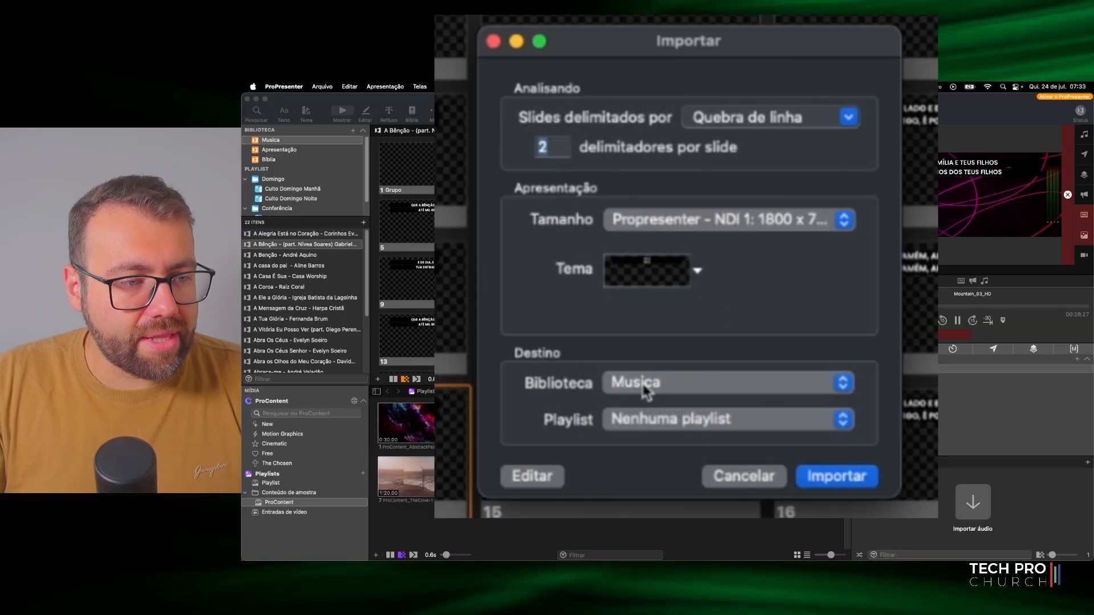
pyautogui.click(666, 386)
pyautogui.click(633, 390)
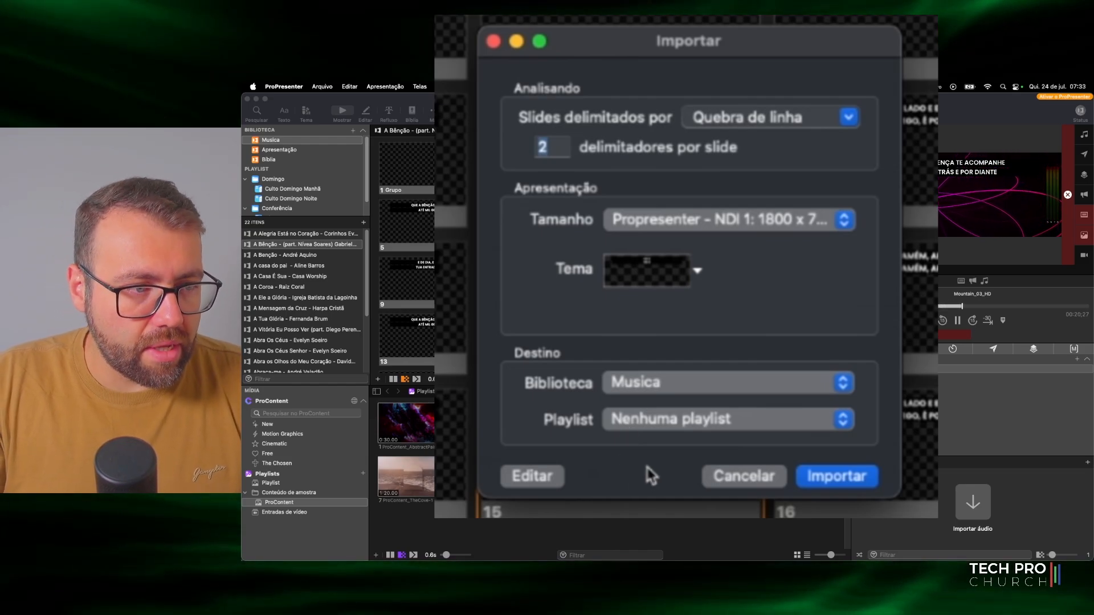
# Step: Open the import for editing, enlarge its window and review how the lyrics are split into slides
pyautogui.click(542, 484)
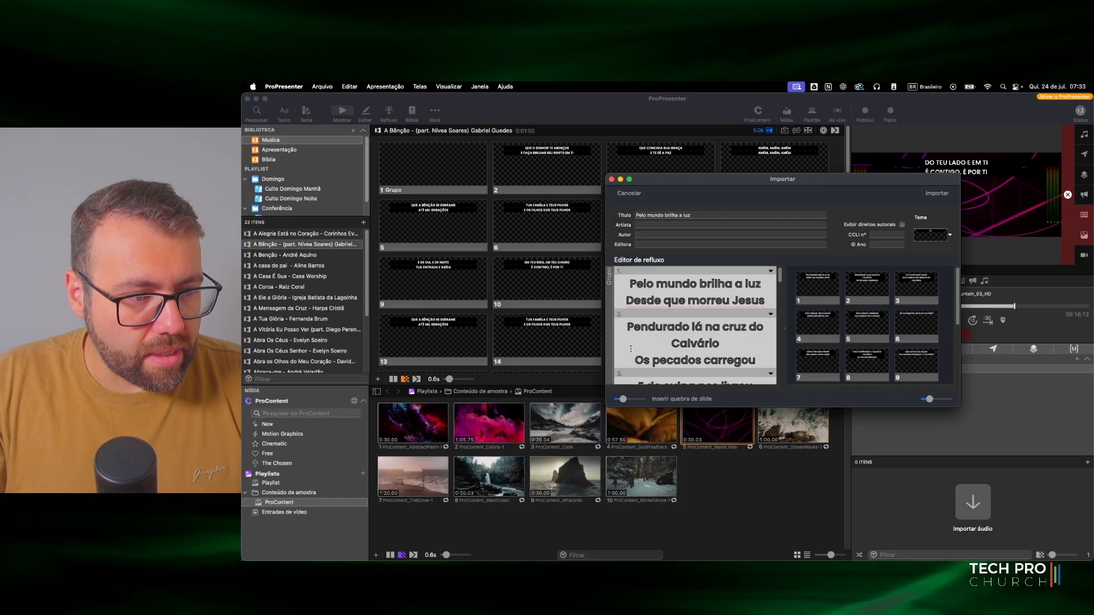
pyautogui.doubleClick(764, 181)
pyautogui.moveTo(775, 172); pyautogui.dragTo(618, 89)
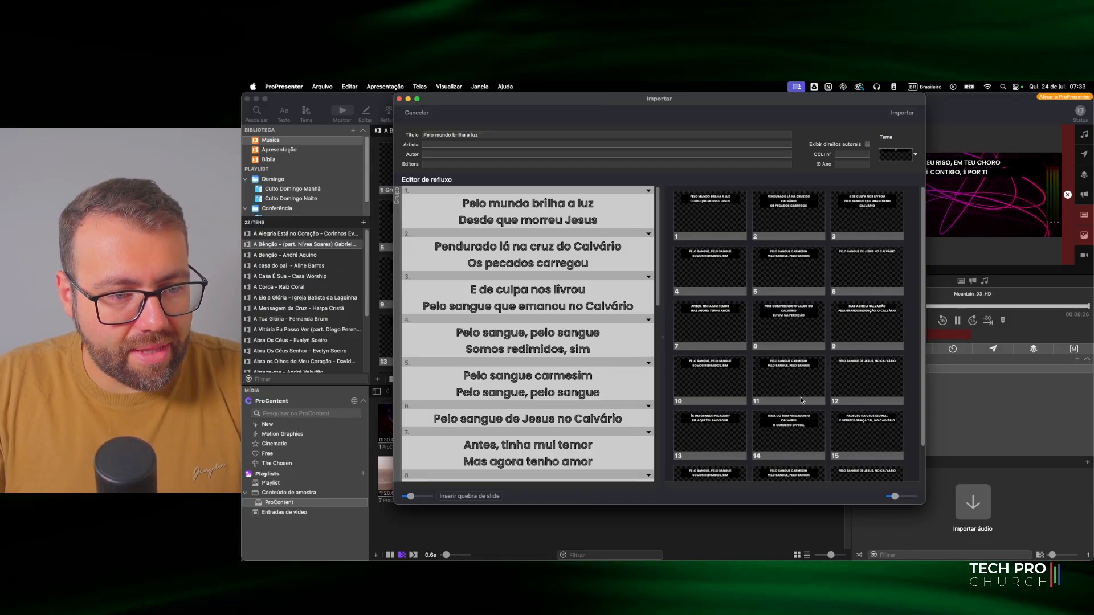
pyautogui.scroll(-5, 748, 326)
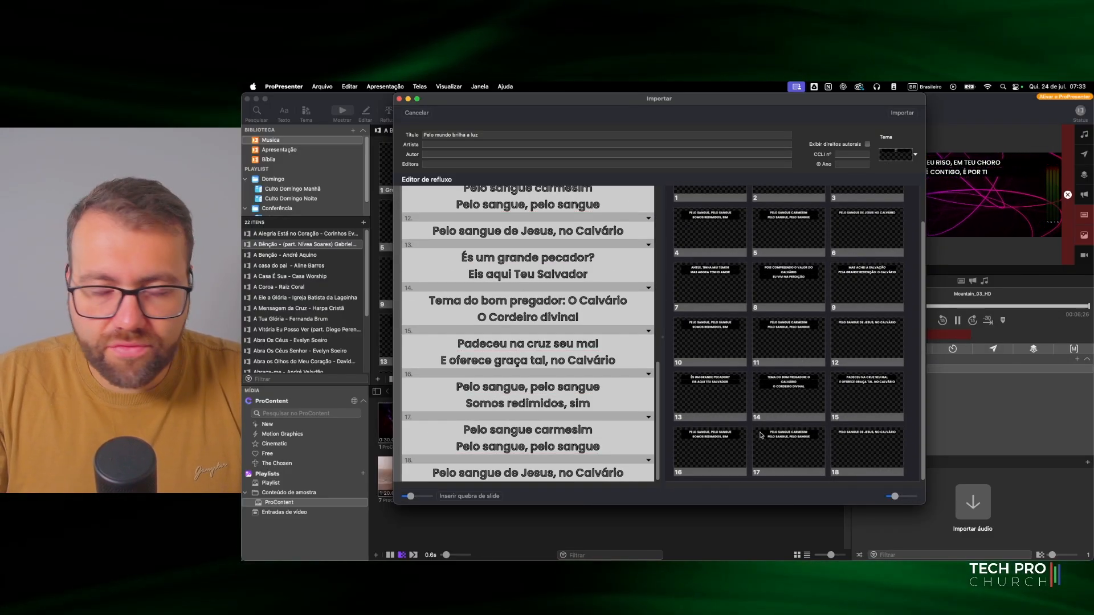
pyautogui.scroll(5, 761, 421)
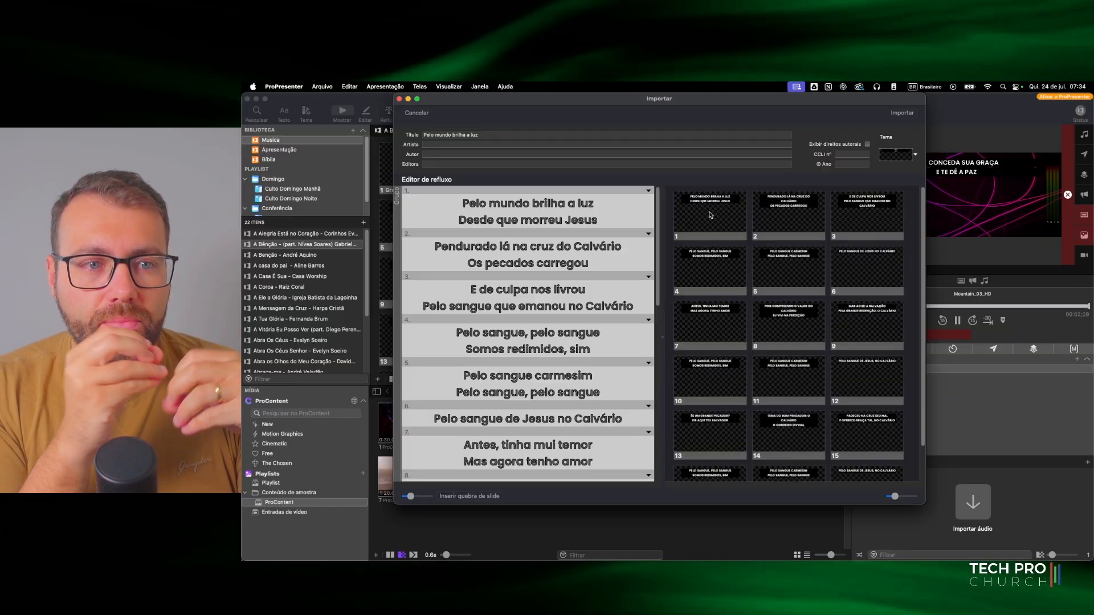
# Step: Title the song Pelo Sangue - Harpa and complete the import
pyautogui.click(468, 135)
pyautogui.press('super+a')
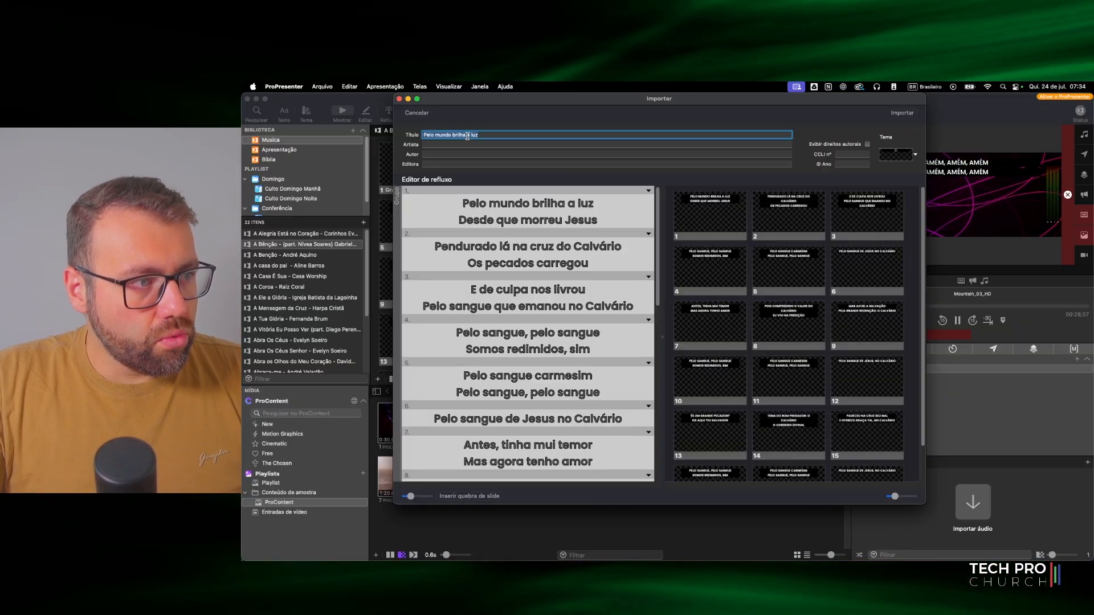
pyautogui.write('Pelo Sangue - Harpa')
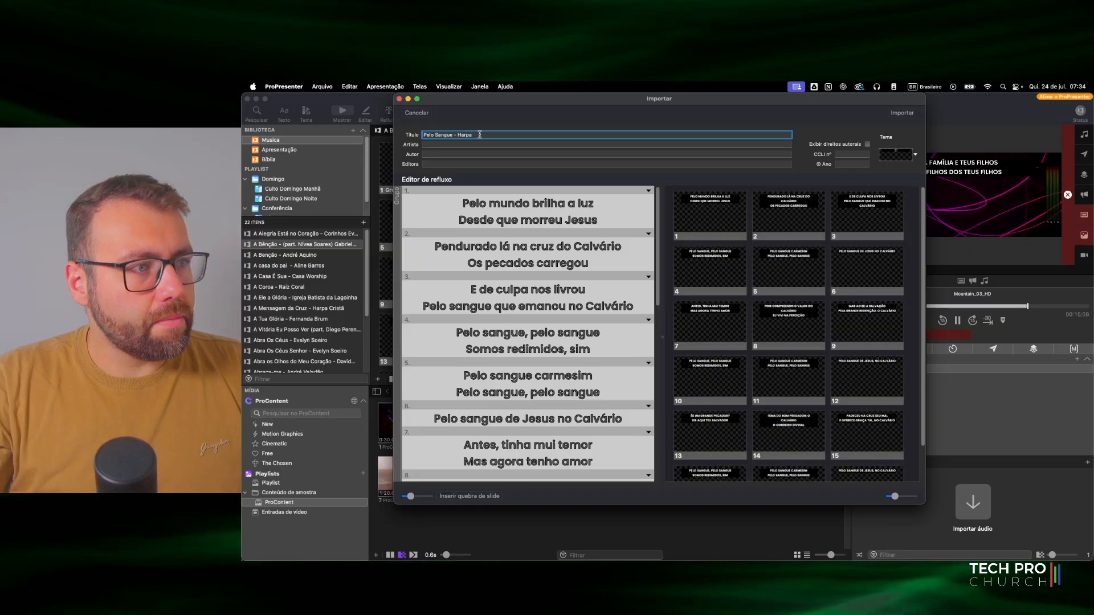
pyautogui.click(911, 111)
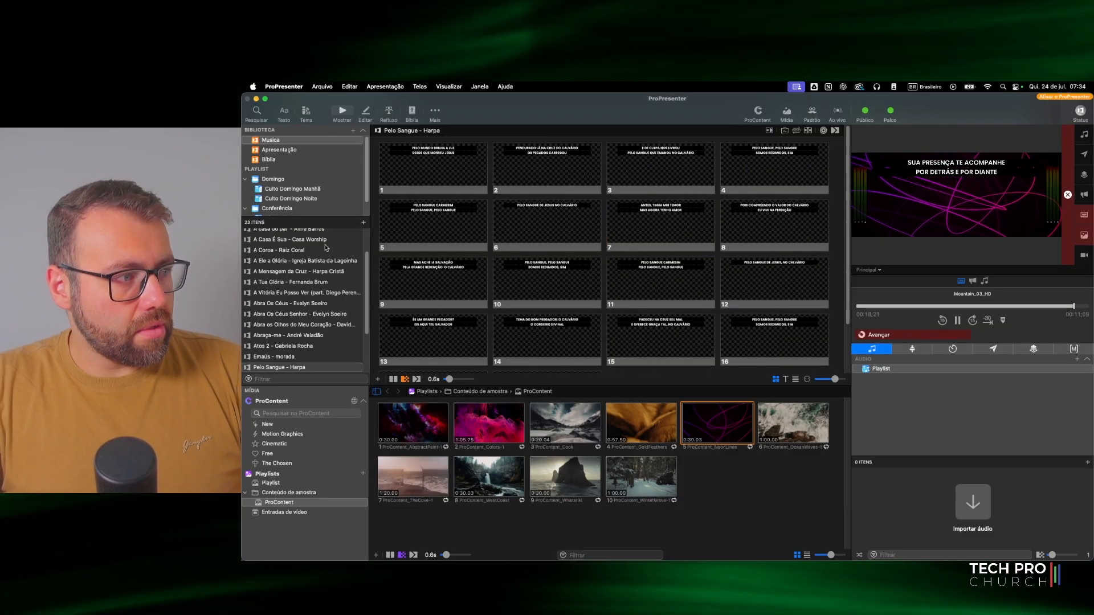
# Step: Present the imported song Pelo Sangue - Harpa live, starting at slide 1 and advancing through to slide 8
pyautogui.click(286, 369)
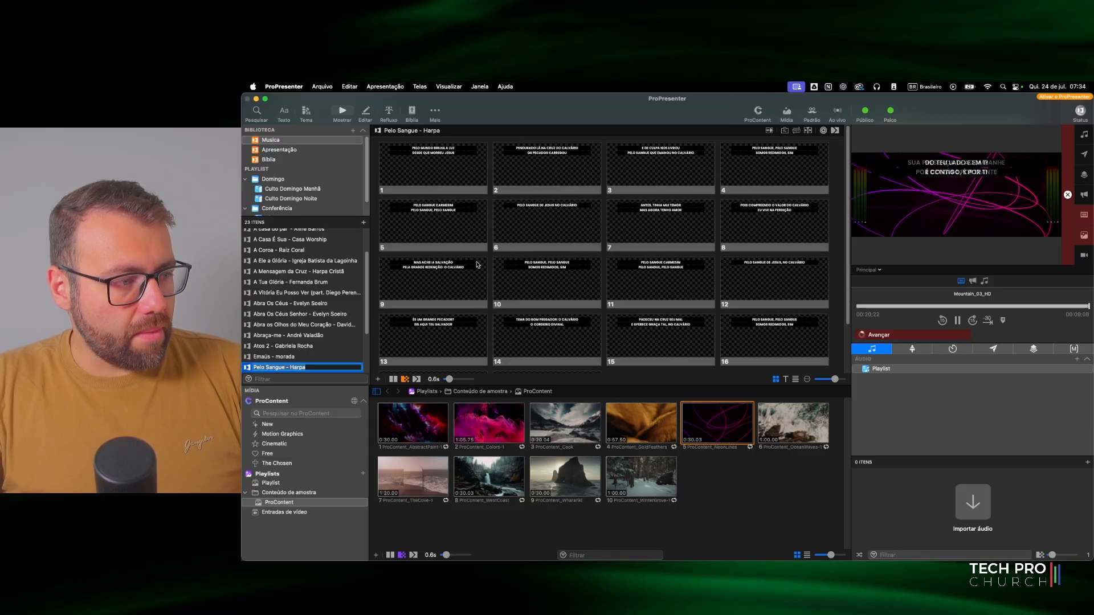
pyautogui.click(457, 166)
pyautogui.click(557, 164)
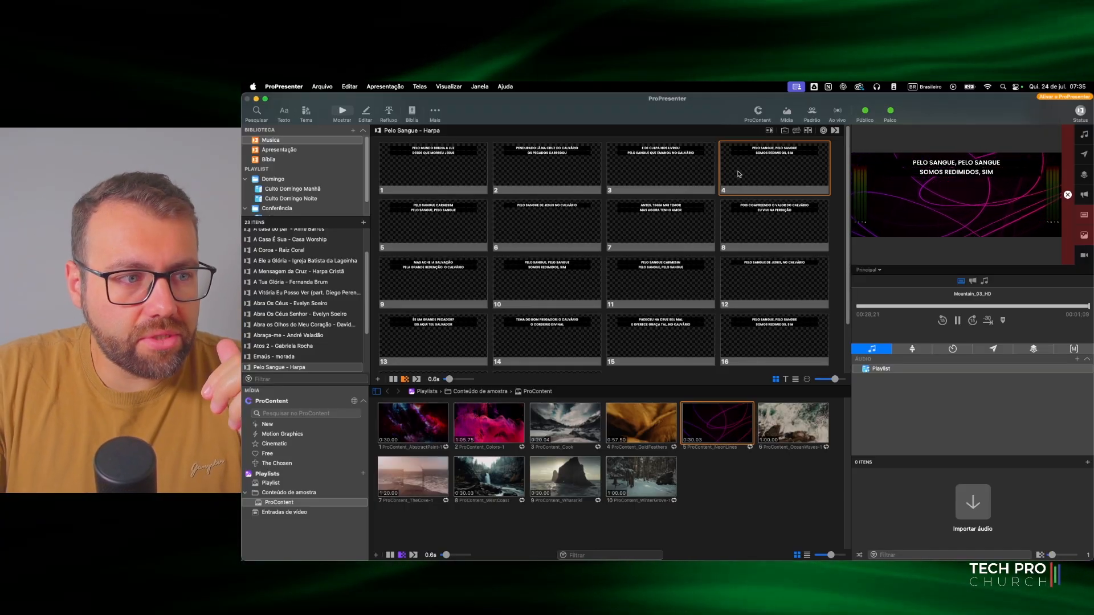
pyautogui.click(631, 228)
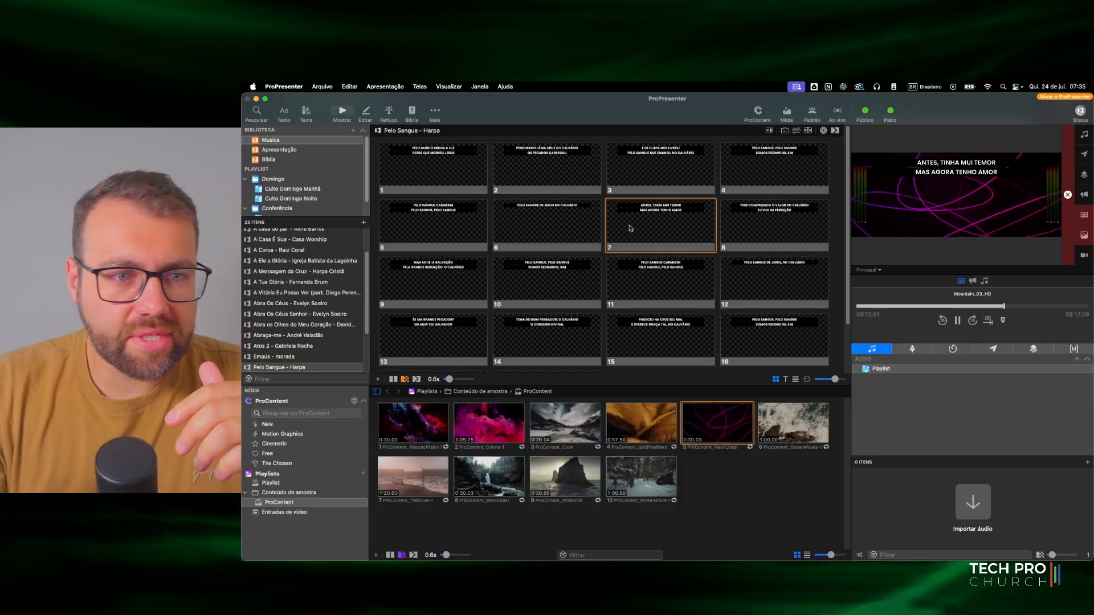
pyautogui.click(799, 222)
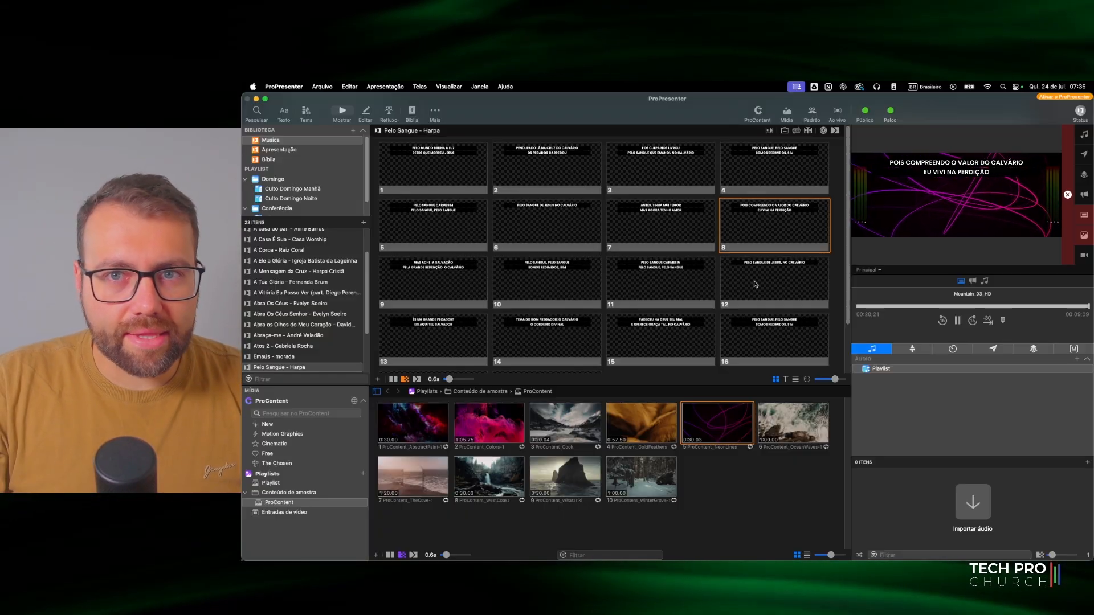
# Step: Open slide 8 in the slide editor and nudge its text box down to about Y 53
pyautogui.click(365, 112)
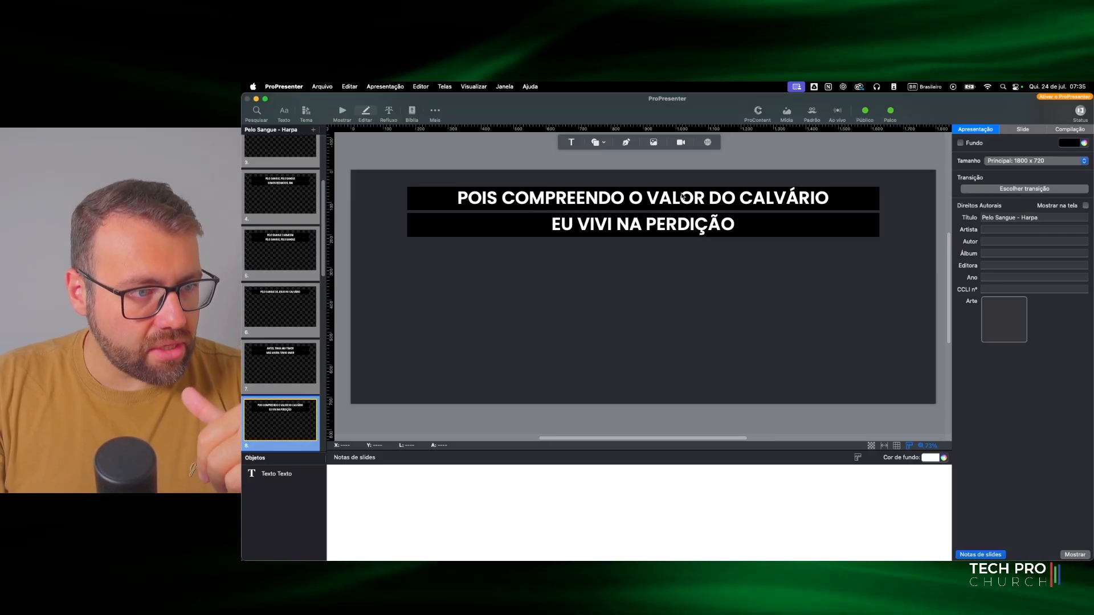
pyautogui.click(700, 256)
pyautogui.moveTo(653, 199)
pyautogui.mouseDown()
pyautogui.moveTo(653, 250)
pyautogui.moveTo(650, 208)
pyautogui.mouseUp()
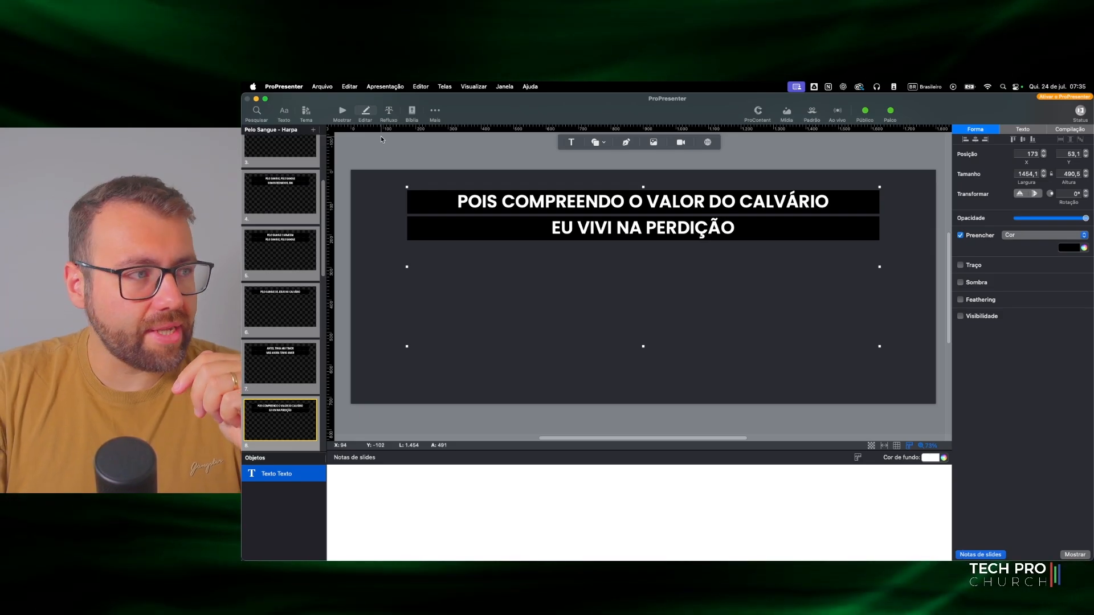
# Step: In the reflow editor, insert a slide break after the line "Pendurado lá na cruz do Calvário" on slide 2
pyautogui.click(389, 112)
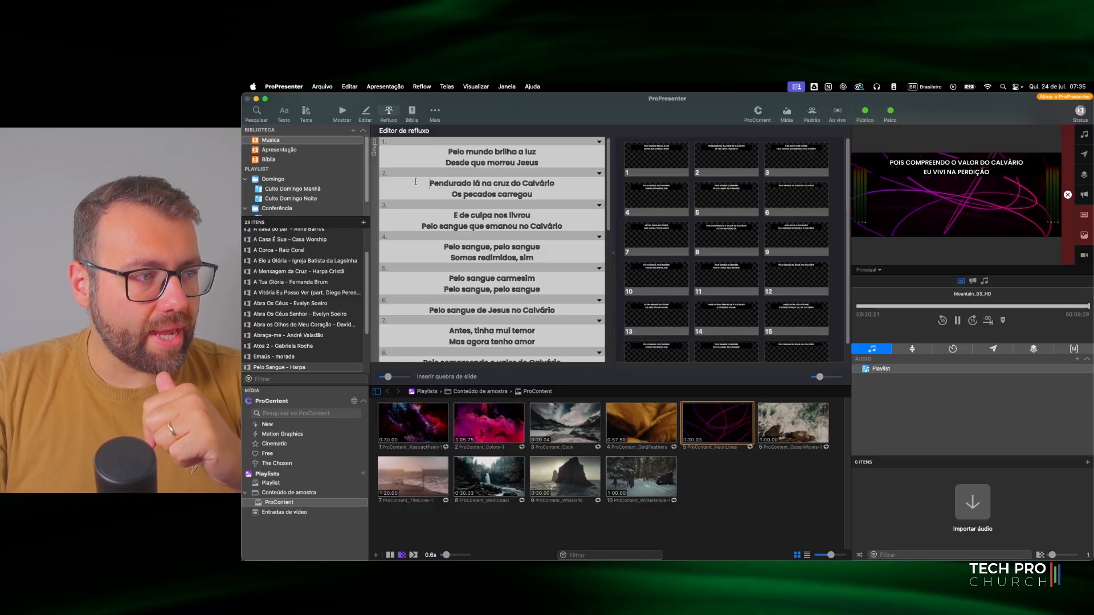
pyautogui.moveTo(431, 183); pyautogui.dragTo(531, 193)
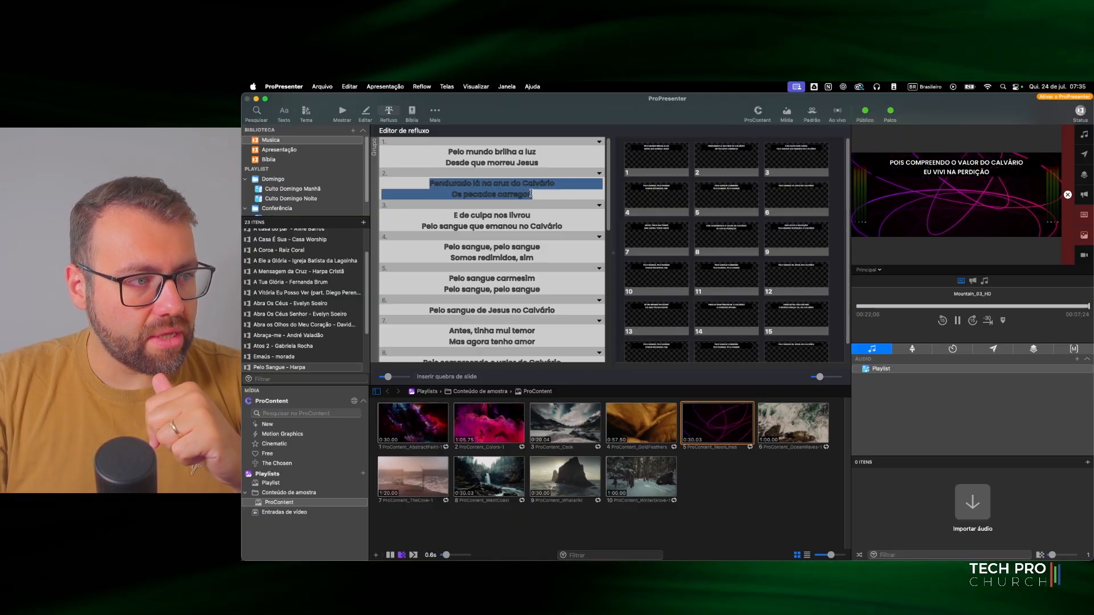
pyautogui.click(564, 183)
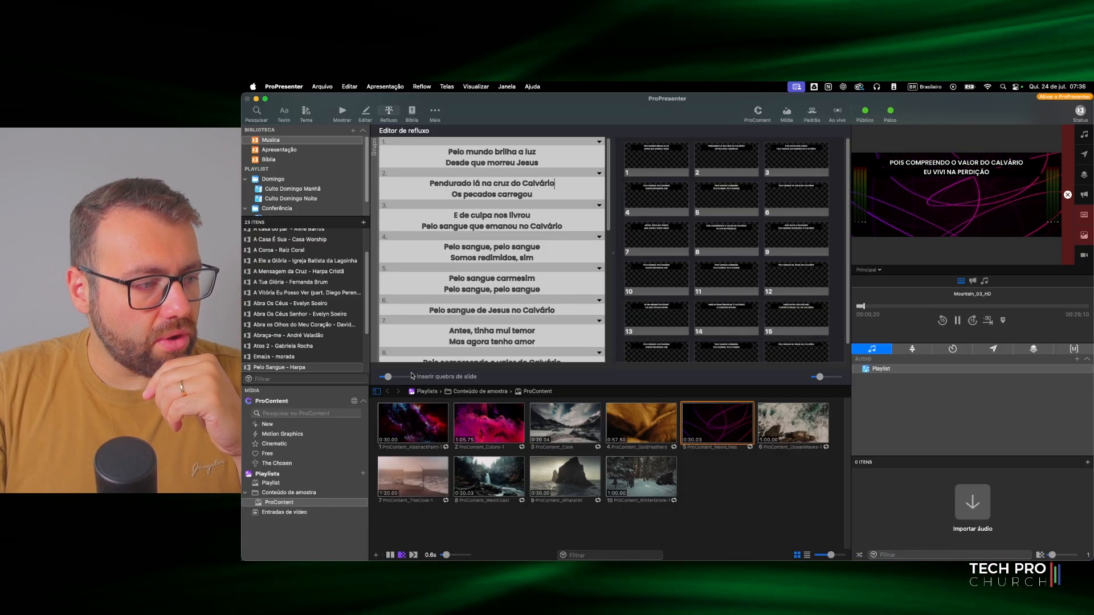
pyautogui.click(463, 377)
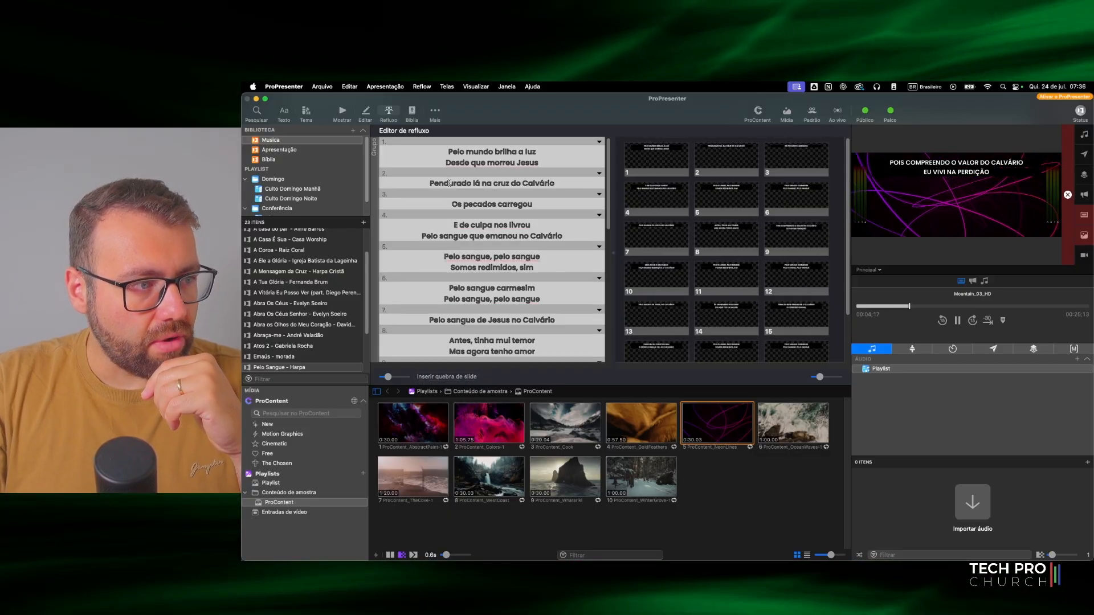
# Step: Merge the line "Os pecados carregou" back into slide 2 and return to the presentation view
pyautogui.moveTo(430, 182); pyautogui.dragTo(556, 184)
pyautogui.click(532, 202)
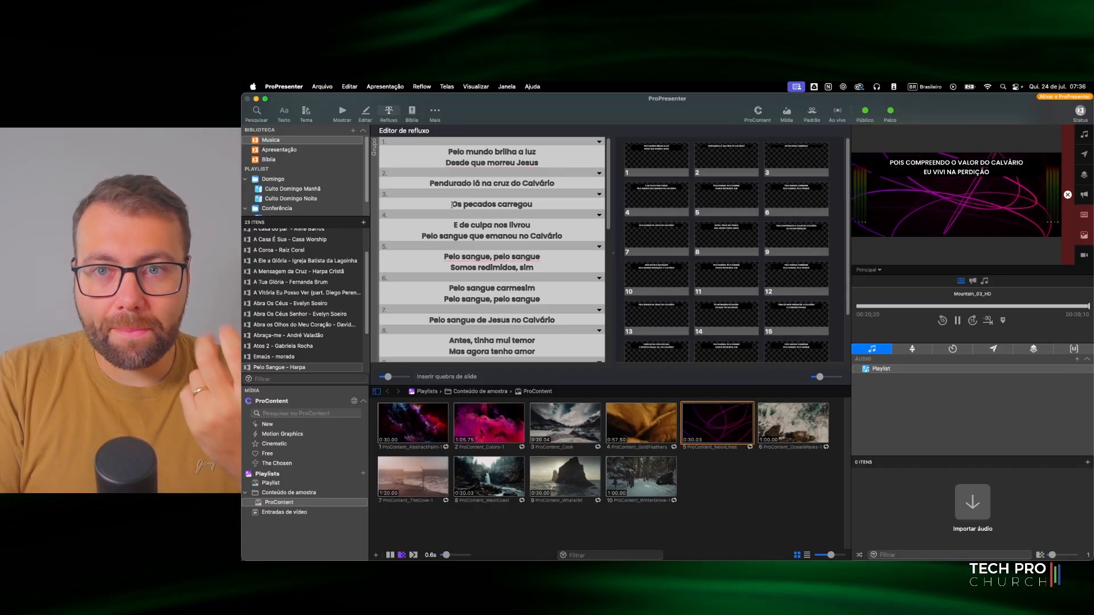
pyautogui.press('BackSpace')
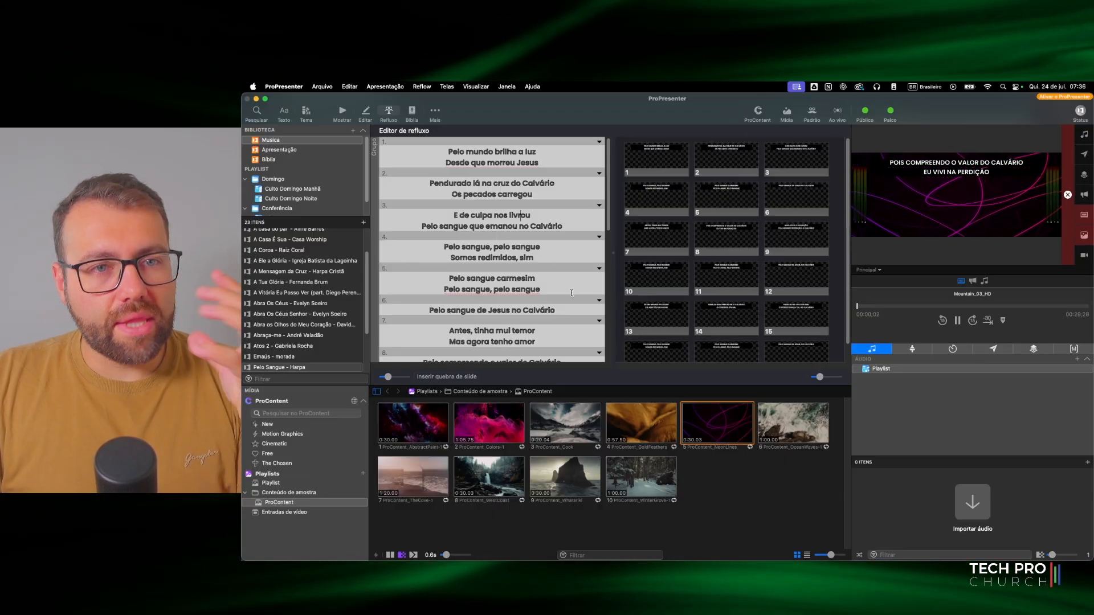
pyautogui.click(343, 111)
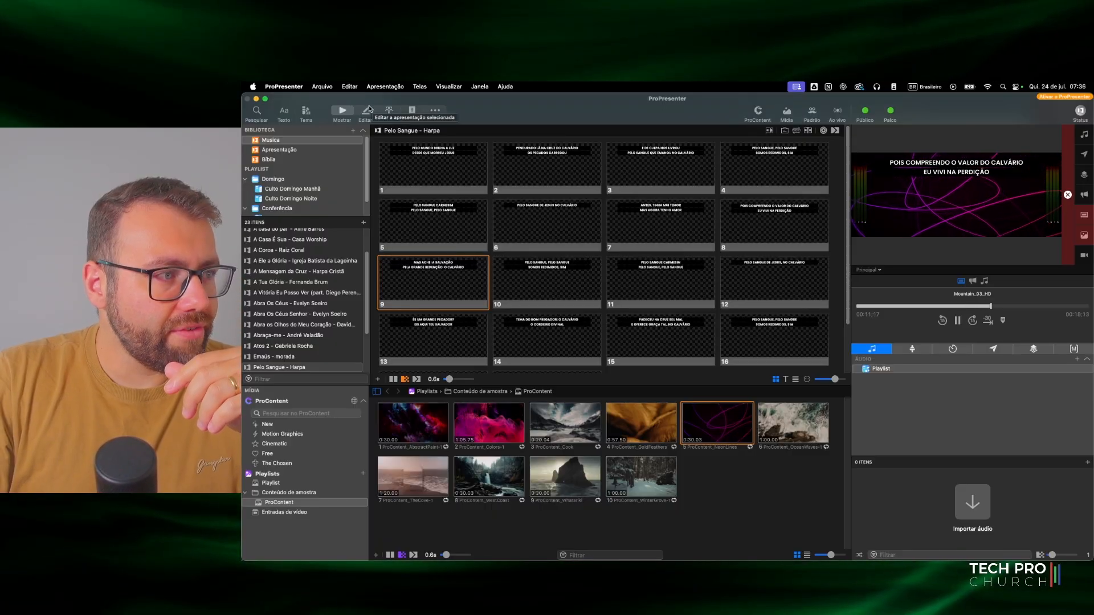
# Step: View the Bible search, the reflow editor and the slide editor in turn, and return to the presentation view
pyautogui.click(413, 112)
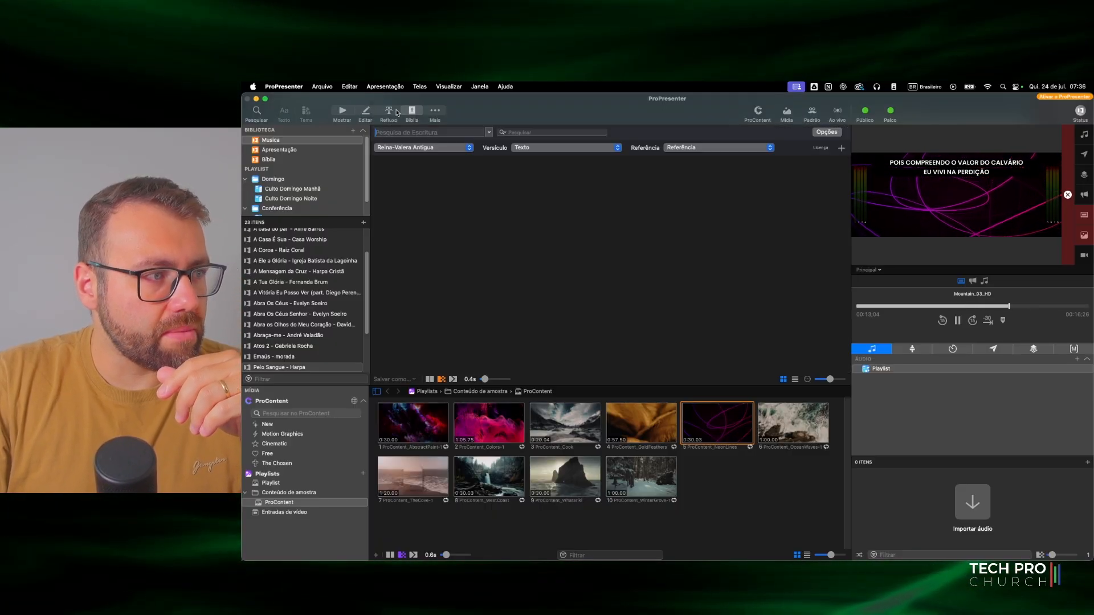
pyautogui.click(388, 112)
pyautogui.click(367, 112)
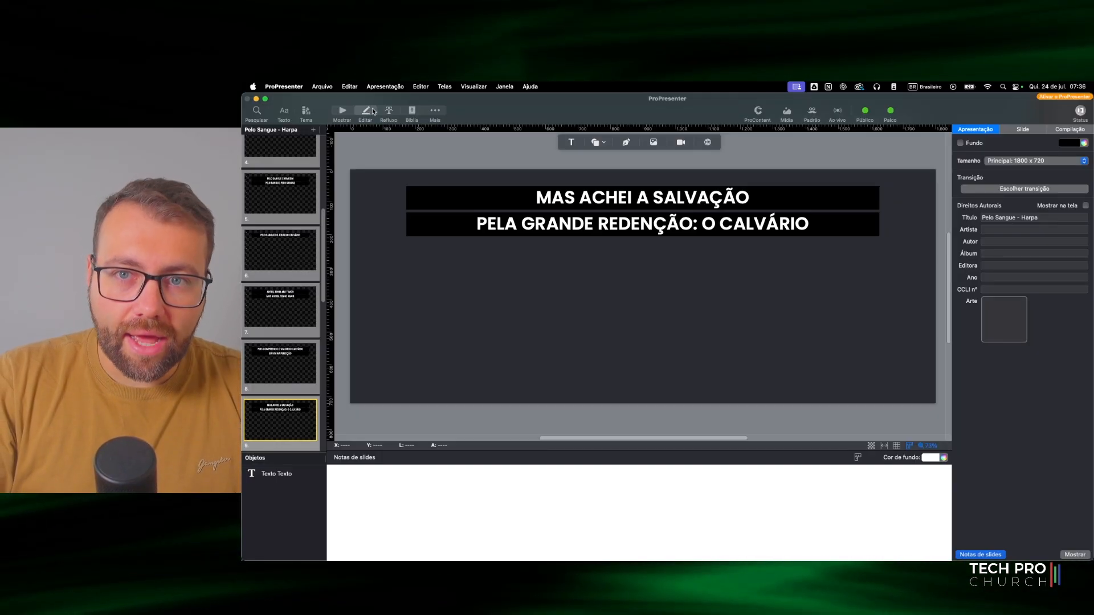
pyautogui.click(340, 110)
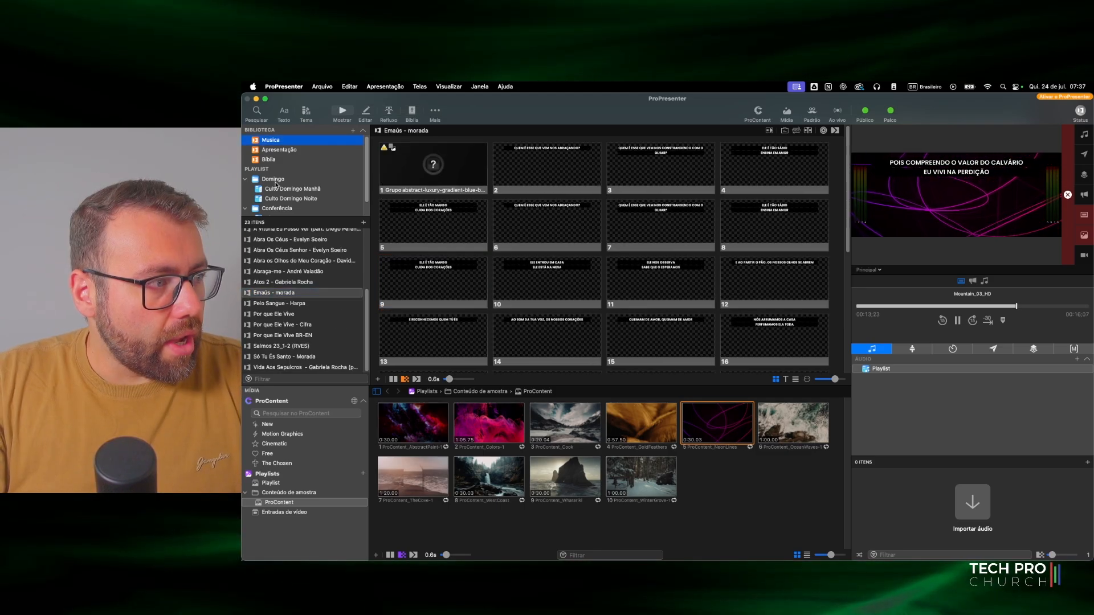
# Step: Browse the playlists in the Domingo folder and review the Culto Domingo Manhã playlist from its Pré Culto to its Palavra section
pyautogui.click(273, 179)
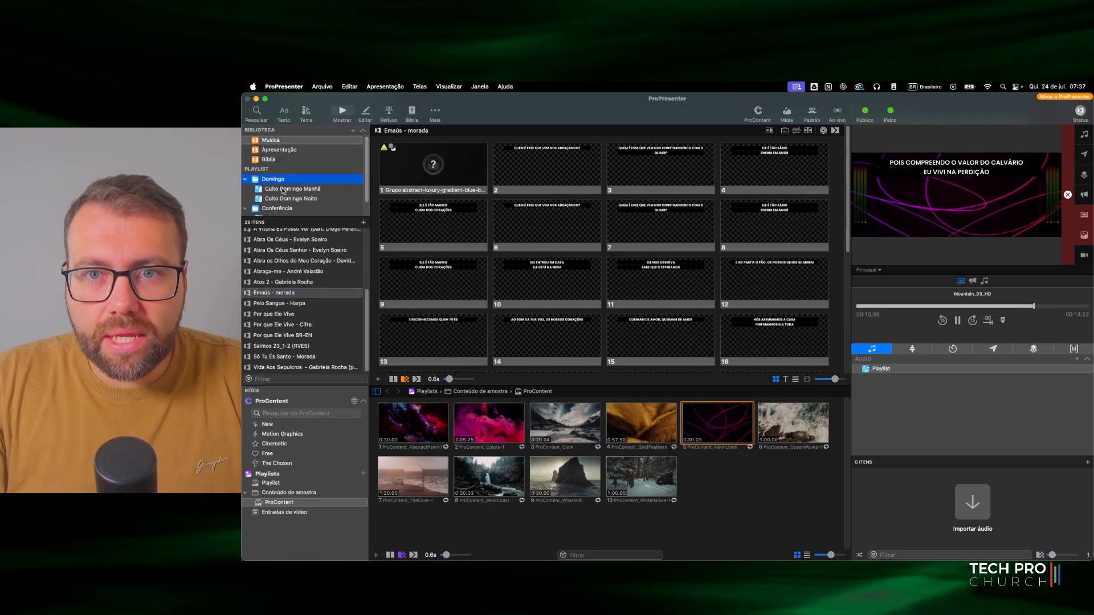
pyautogui.click(283, 190)
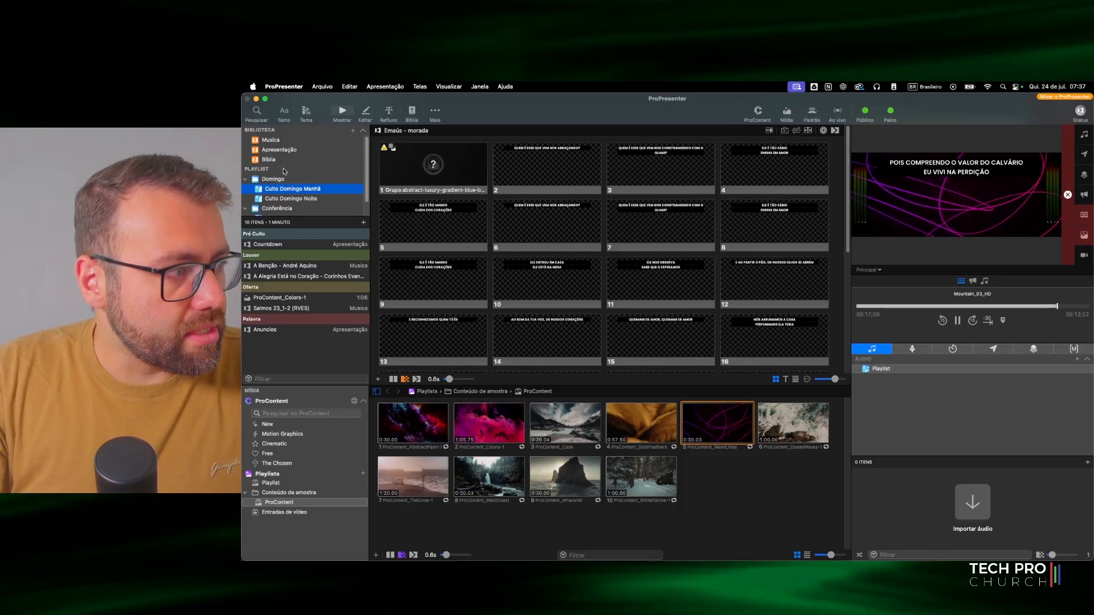
pyautogui.click(290, 198)
pyautogui.scroll(-1, 296, 192)
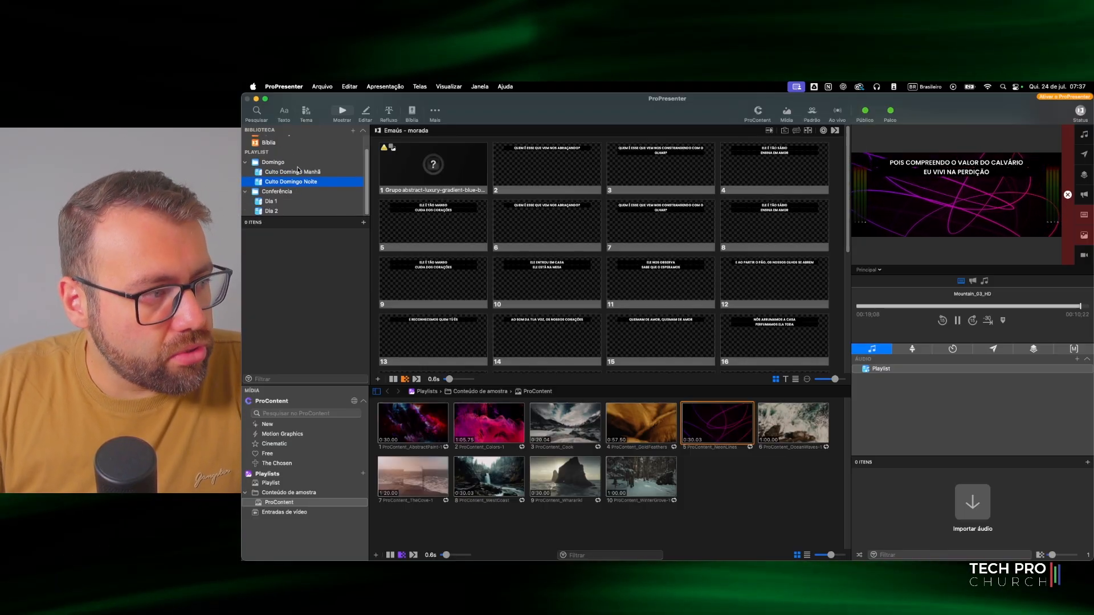
pyautogui.click(301, 172)
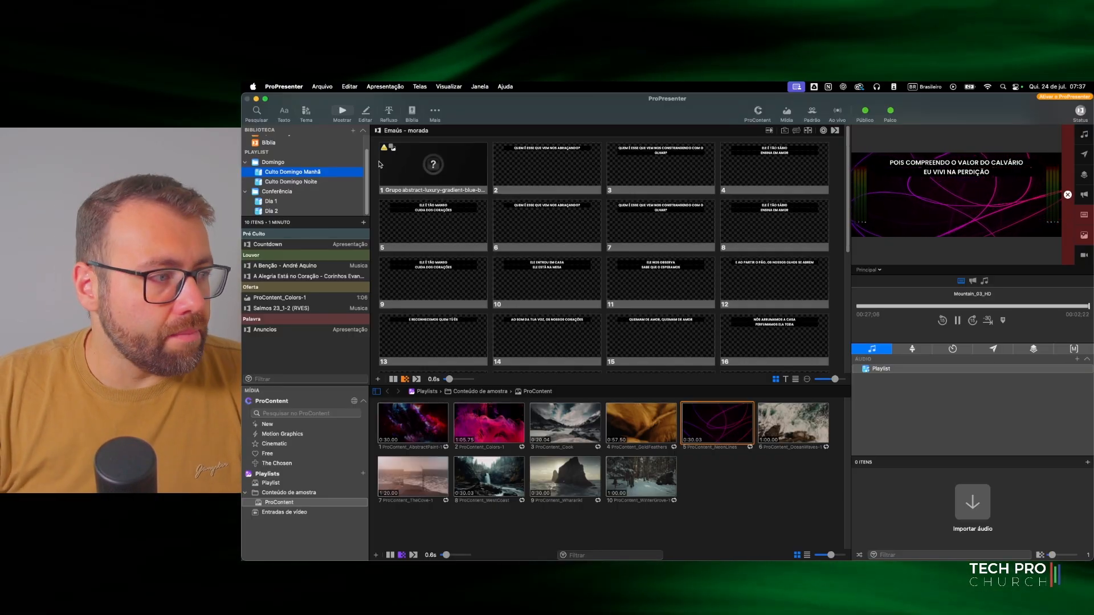
pyautogui.click(278, 234)
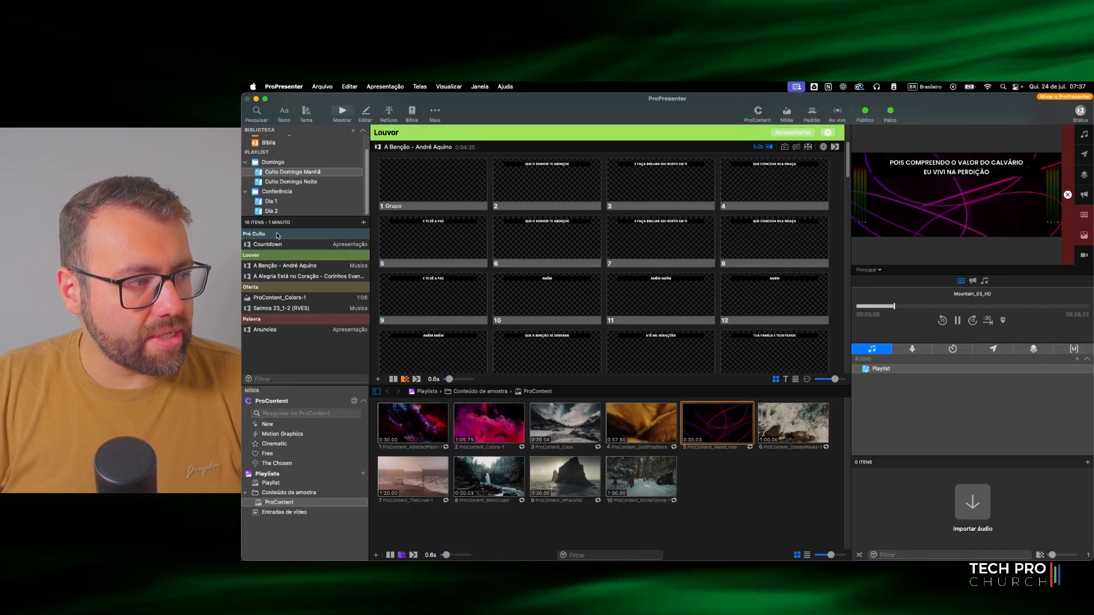
pyautogui.click(278, 234)
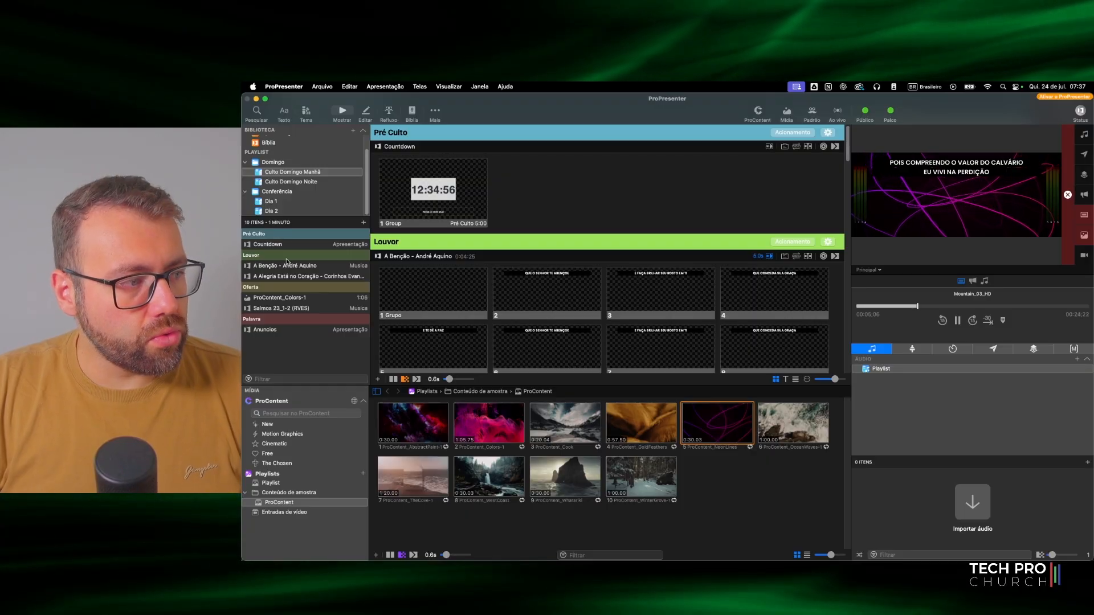
pyautogui.click(280, 319)
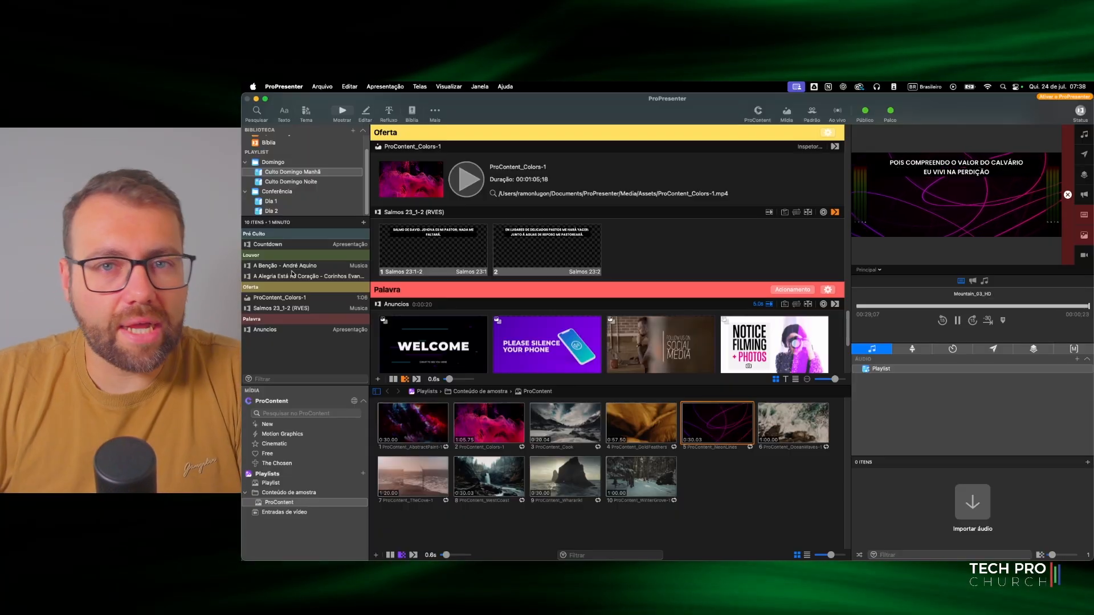
# Step: Add A Bênção - (part. Nívea Soares) Gabriel Guedes from the Musica library to Culto Domingo Manhã, as the last song under Louvor
pyautogui.click(290, 171)
pyautogui.scroll(1, 296, 167)
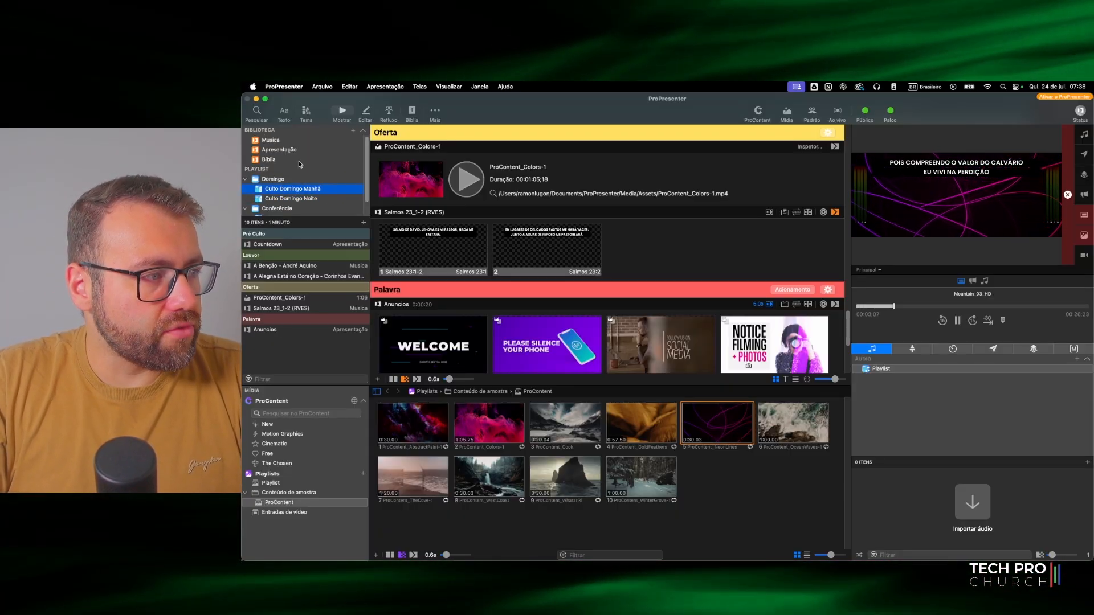
pyautogui.click(270, 141)
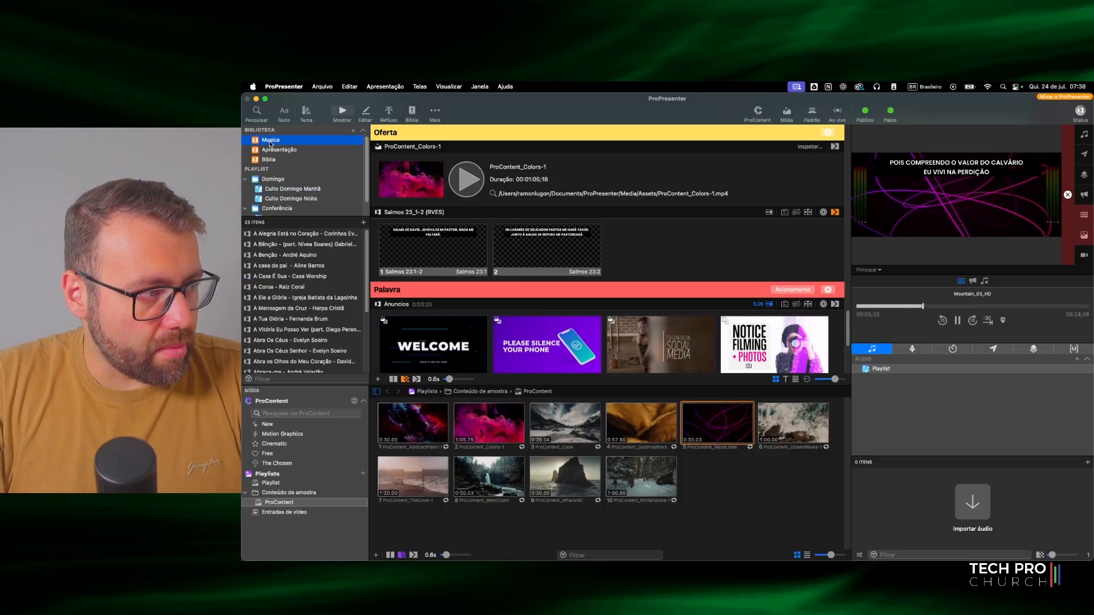
pyautogui.click(299, 244)
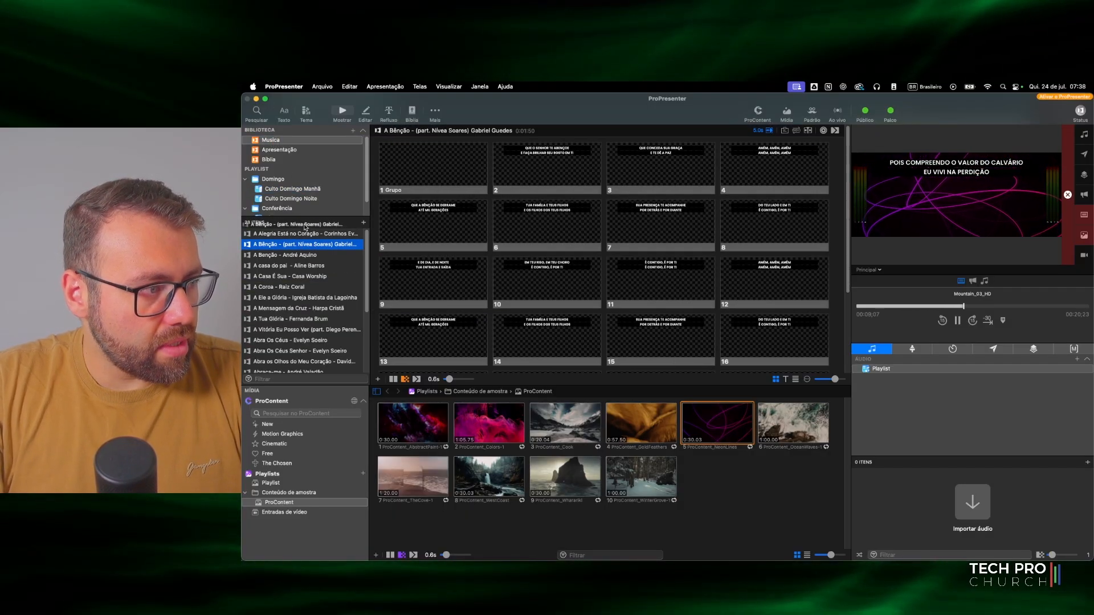
pyautogui.moveTo(304, 189); pyautogui.dragTo(304, 189)
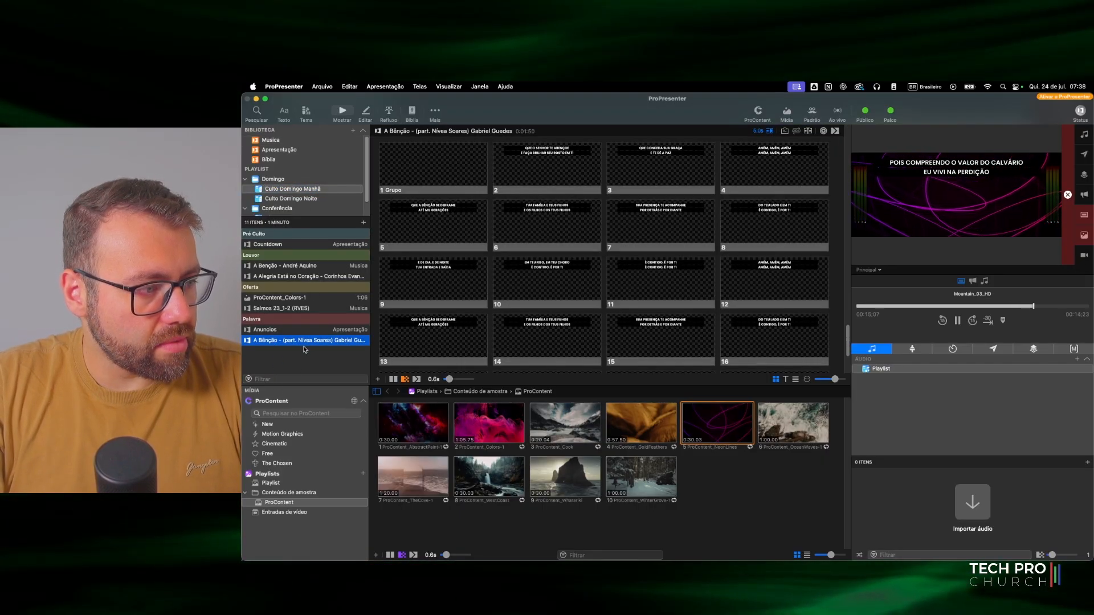
pyautogui.moveTo(288, 344); pyautogui.dragTo(289, 270)
pyautogui.moveTo(288, 282)
pyautogui.mouseDown()
pyautogui.moveTo(288, 270)
pyautogui.moveTo(287, 286)
pyautogui.mouseUp()
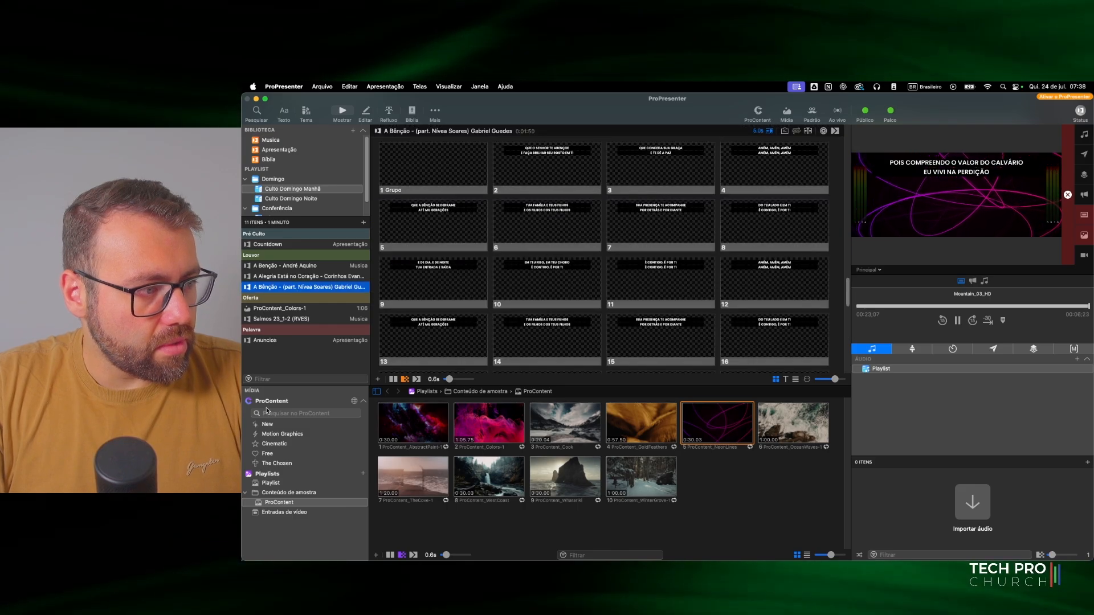
# Step: Go from A Benção - André Aquino to A Alegria Está no Coração in the playlist and present its slides 2, 3, 4 and 6
pyautogui.click(290, 266)
pyautogui.scroll(-7, 513, 228)
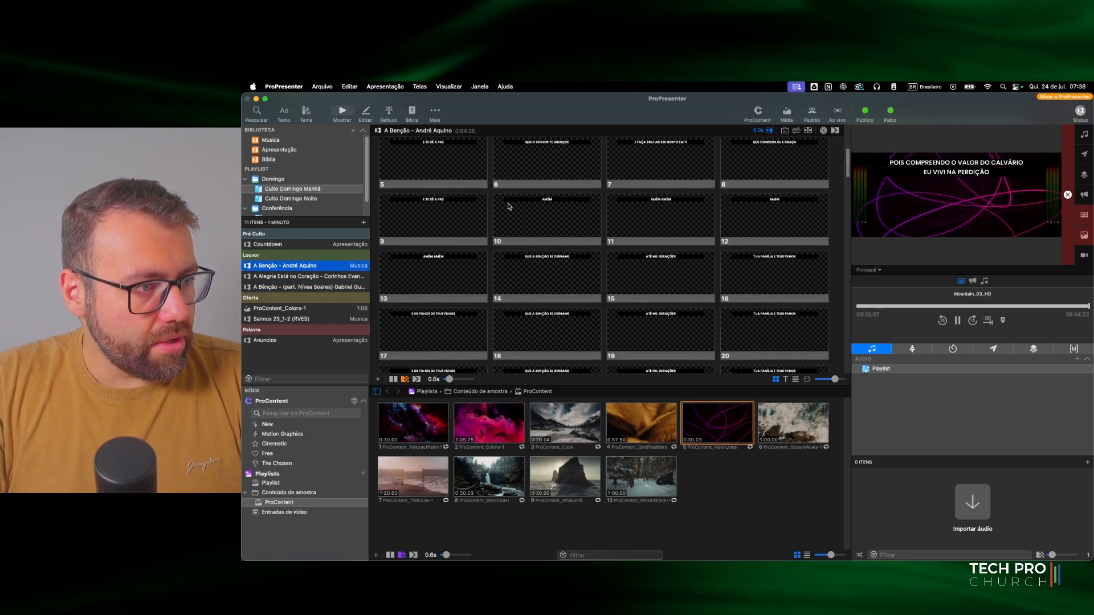
pyautogui.scroll(-7, 542, 194)
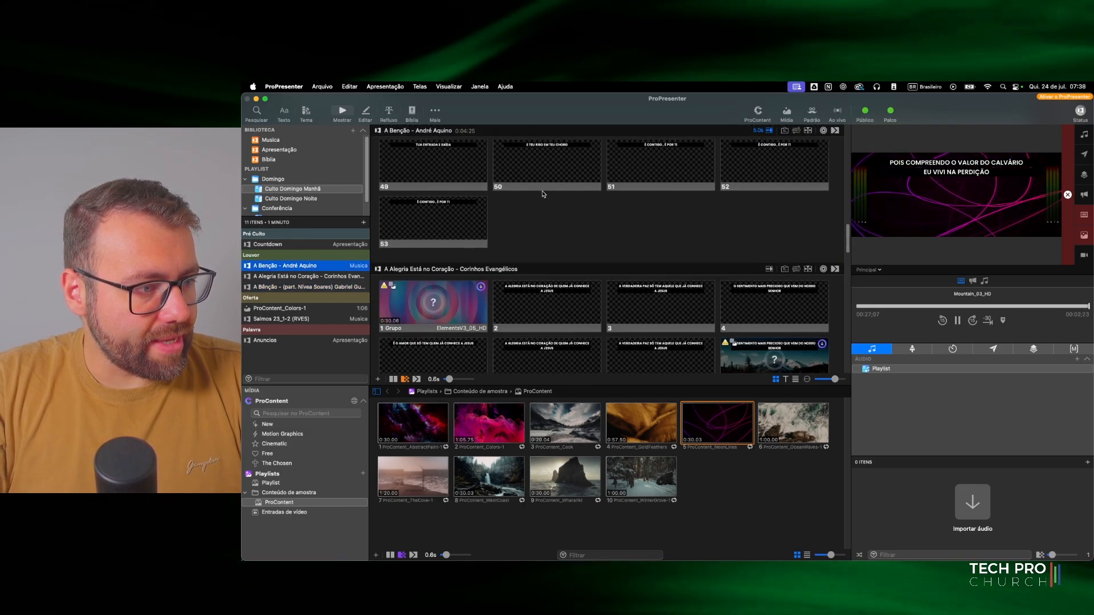
pyautogui.scroll(7, 538, 239)
pyautogui.scroll(4, 428, 296)
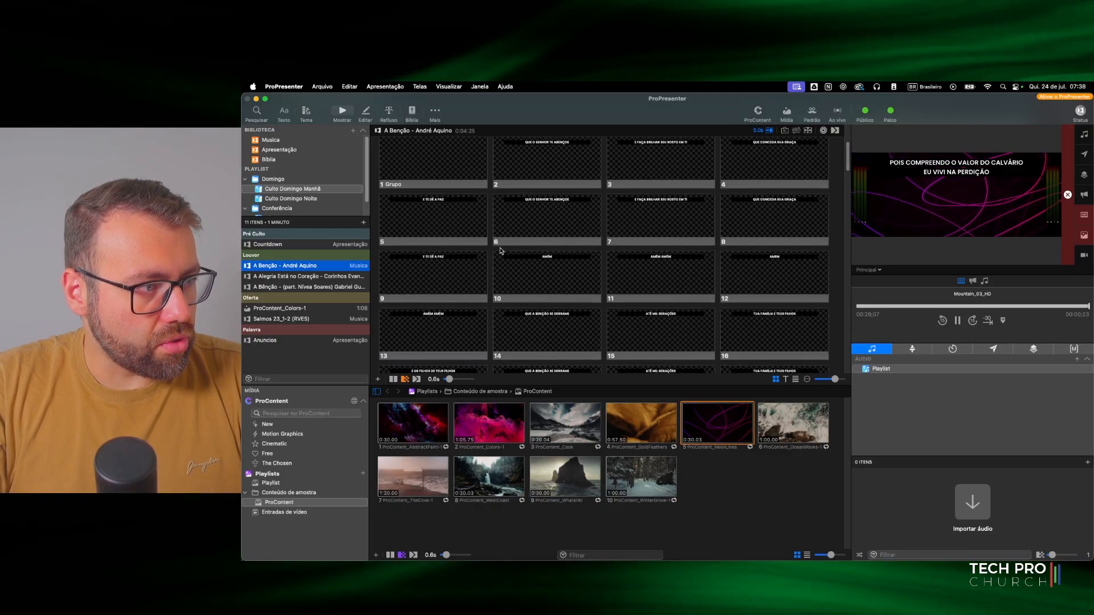
pyautogui.scroll(-10, 457, 314)
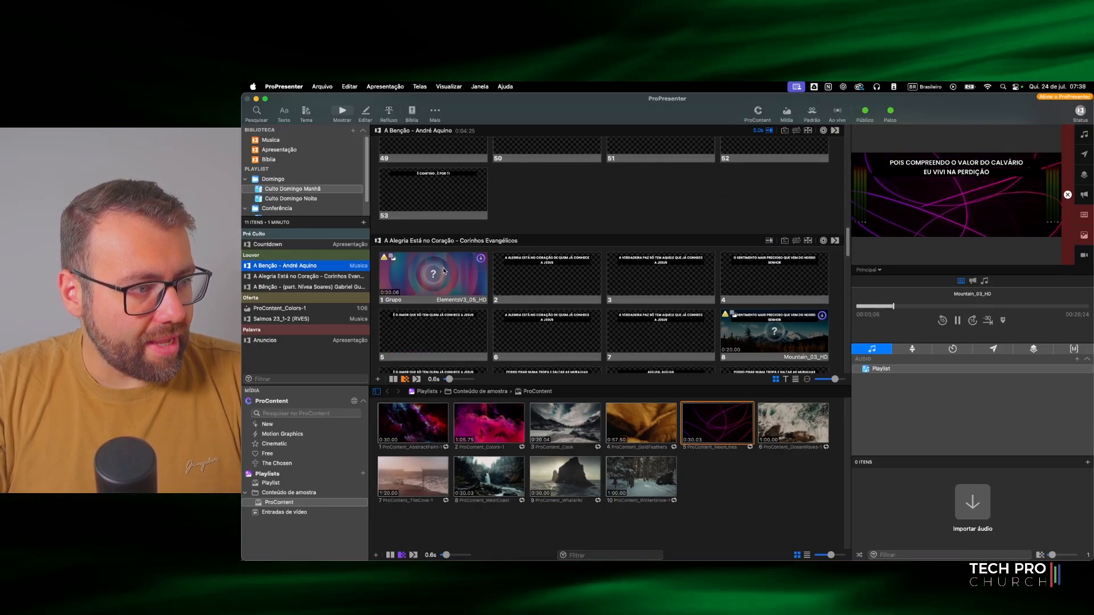
pyautogui.click(512, 248)
pyautogui.click(560, 281)
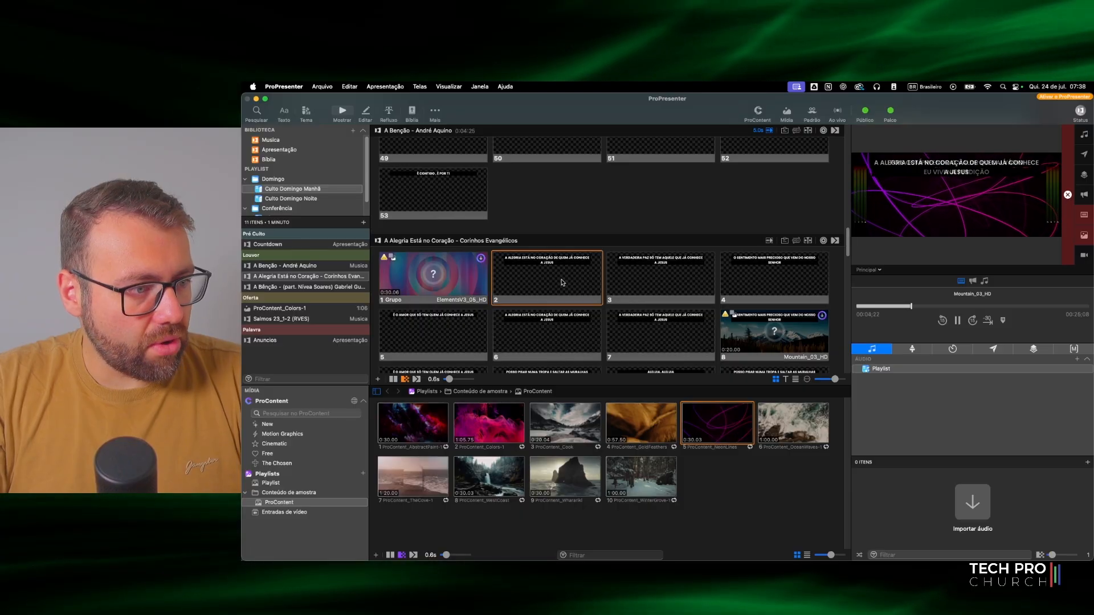
pyautogui.click(650, 285)
pyautogui.click(784, 275)
pyautogui.click(578, 322)
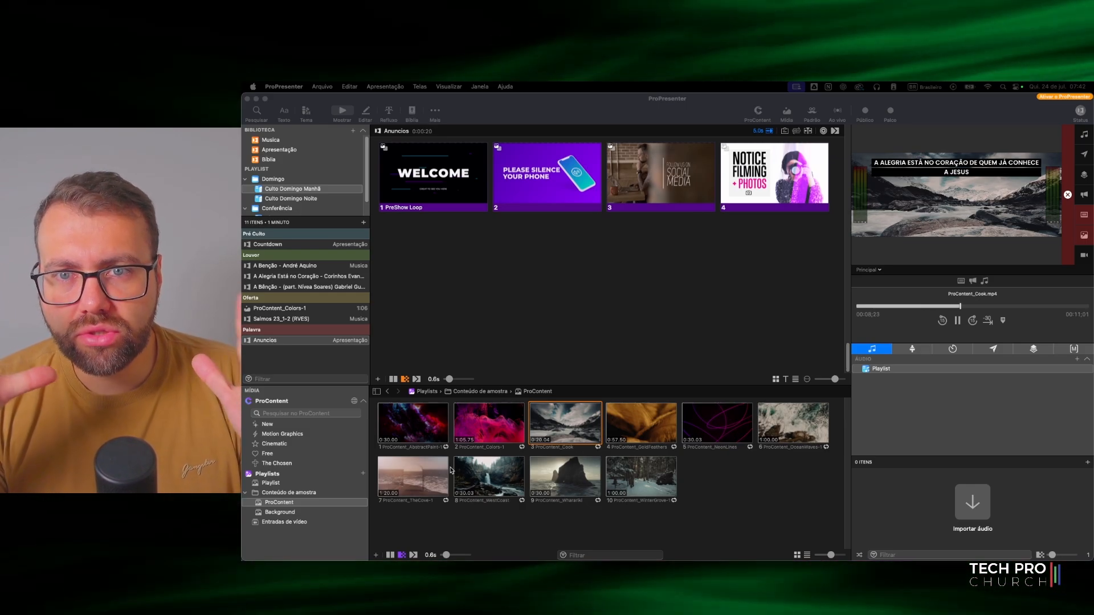
# Step: Browse the free ProContent media and preview a video from the ProContent media playlist behind the lyrics
pyautogui.click(289, 405)
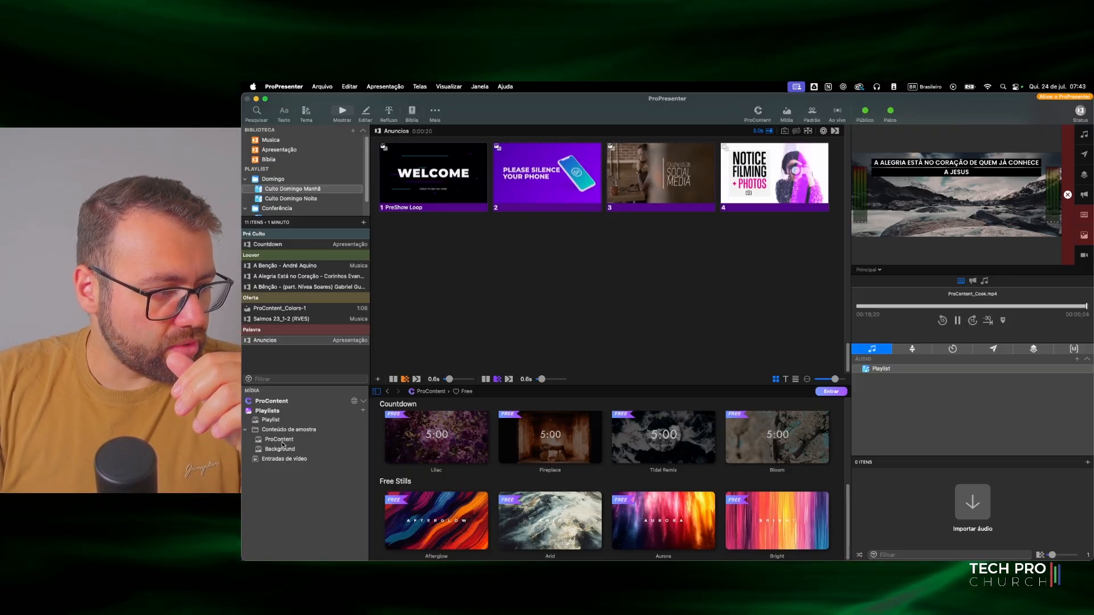
pyautogui.click(283, 440)
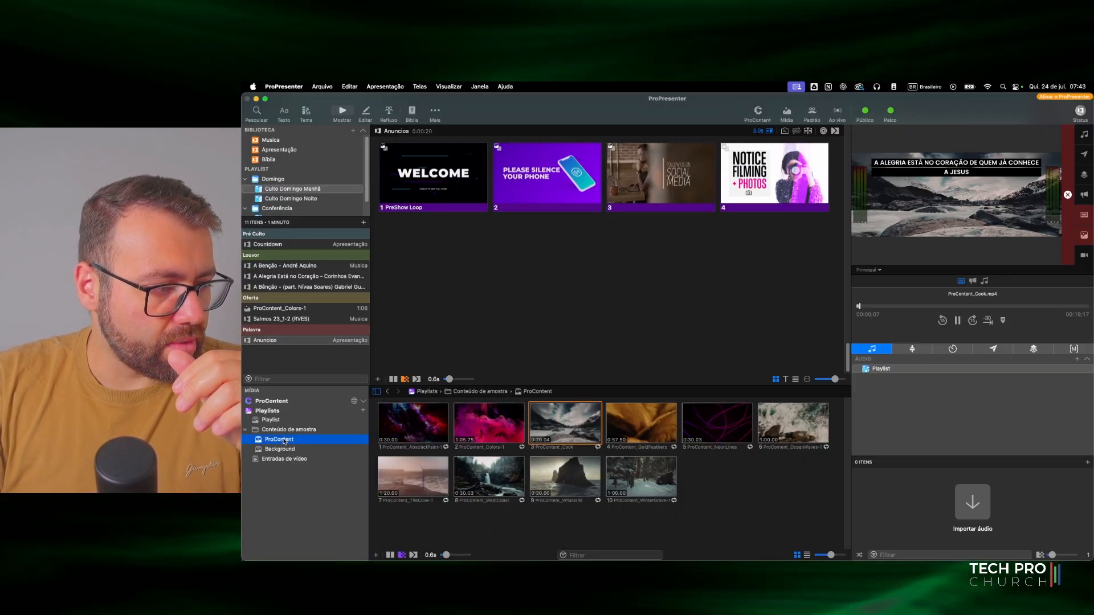
pyautogui.click(477, 429)
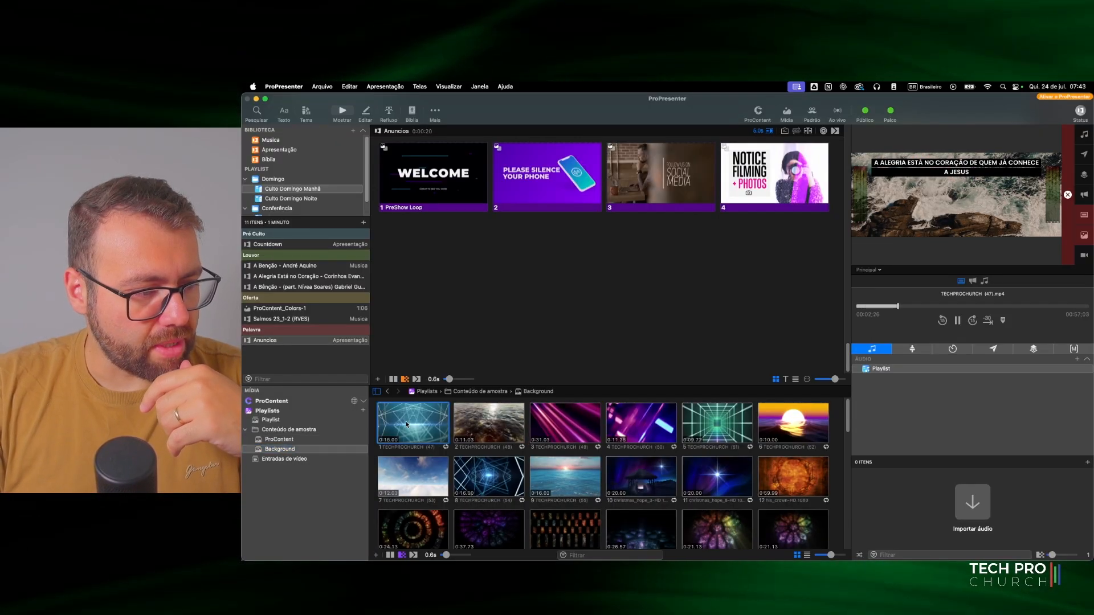
# Step: Present different videos from the Background media playlist behind the lyrics, ending with video 4, TECHPROCHURCH (50)
pyautogui.click(413, 425)
pyautogui.click(554, 429)
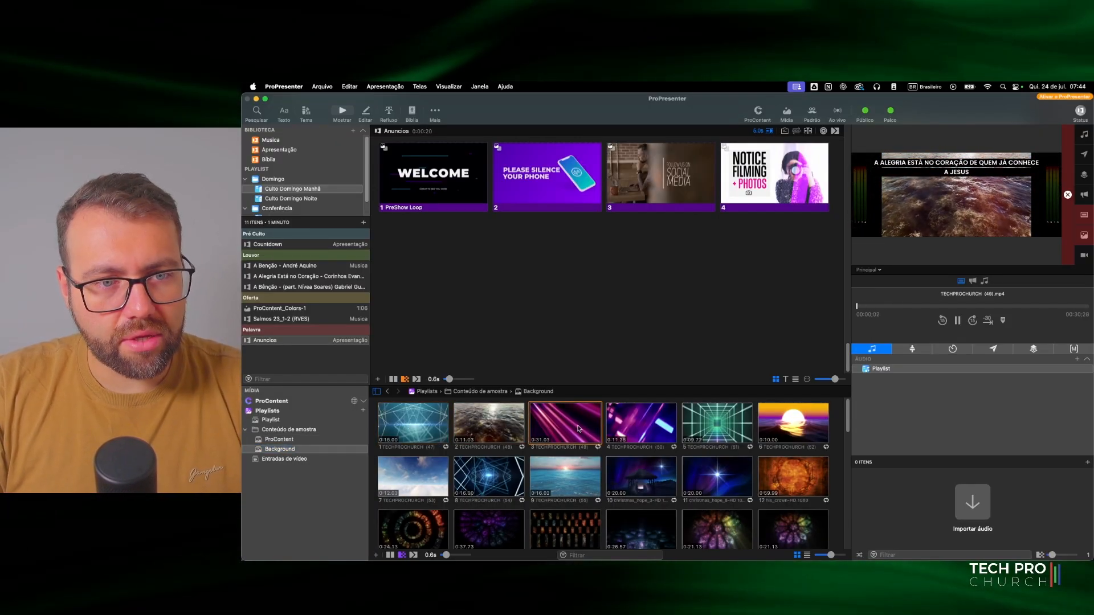
pyautogui.click(641, 424)
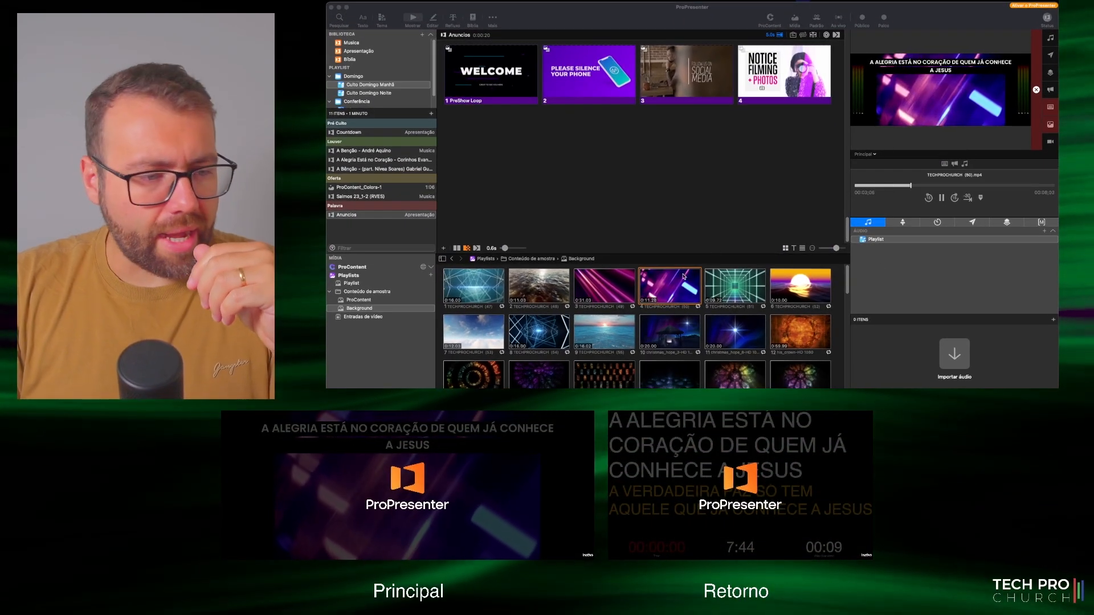
pyautogui.click(722, 286)
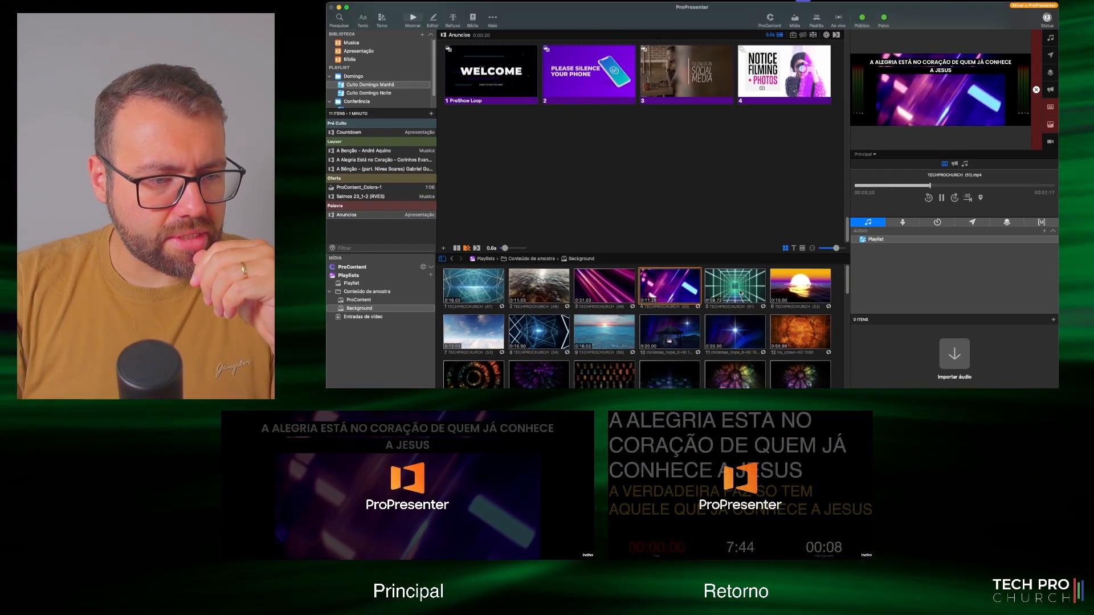
pyautogui.click(691, 294)
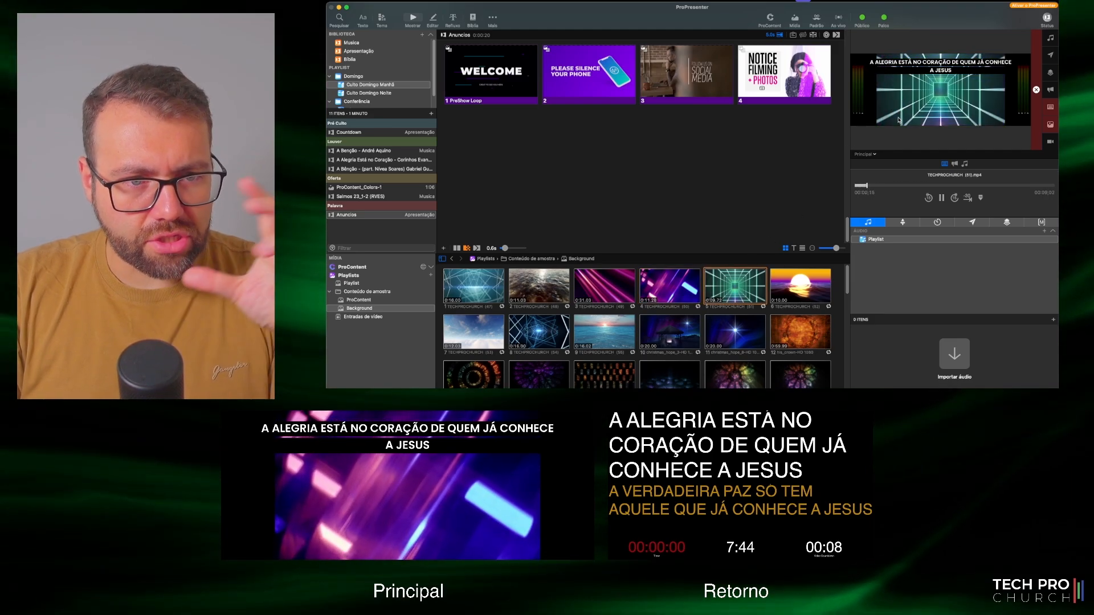
pyautogui.click(688, 293)
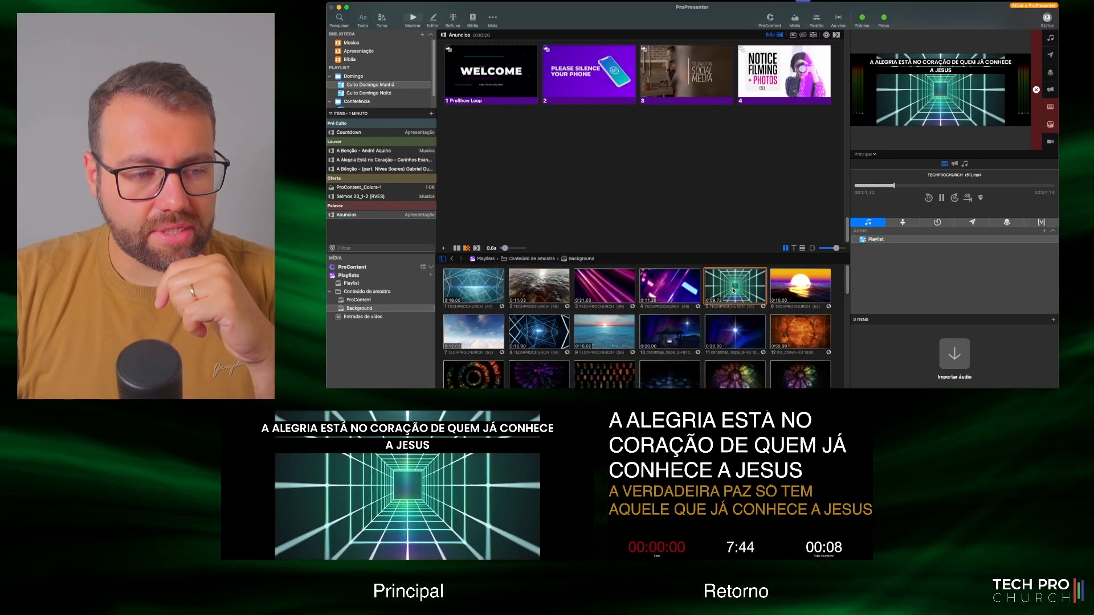
pyautogui.click(676, 283)
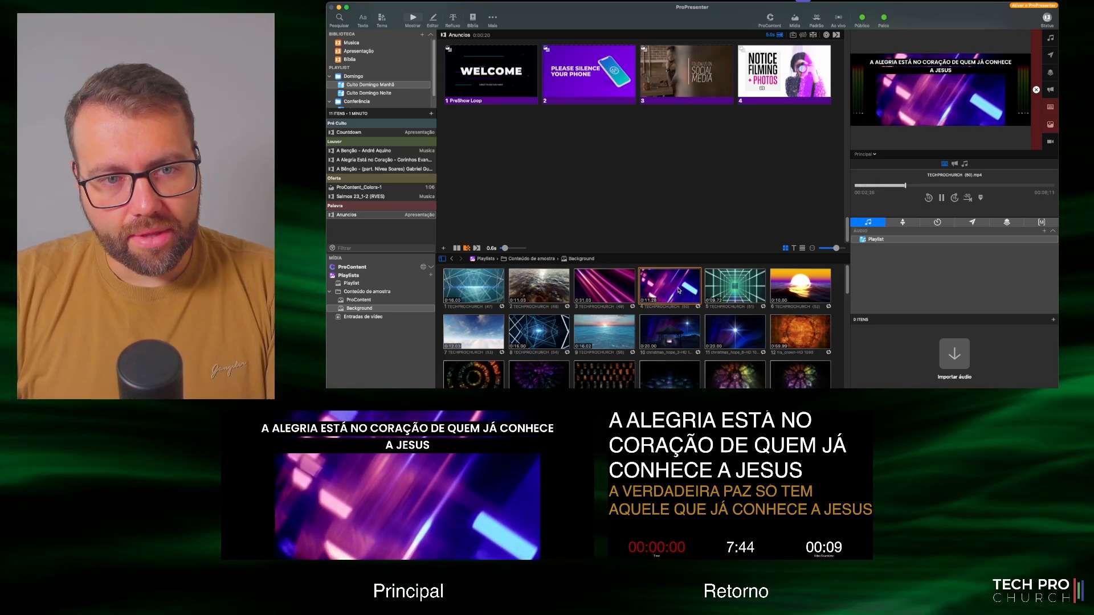
# Step: Set the scaling of background video 4 to Dimensionar para preencher
pyautogui.rightClick(678, 289)
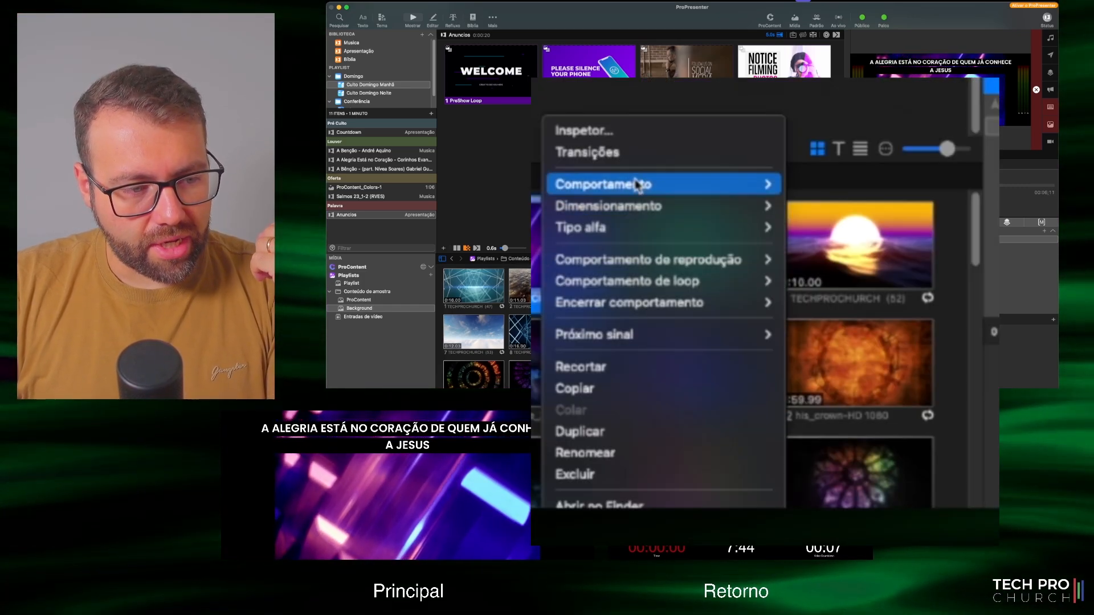
pyautogui.moveTo(736, 276)
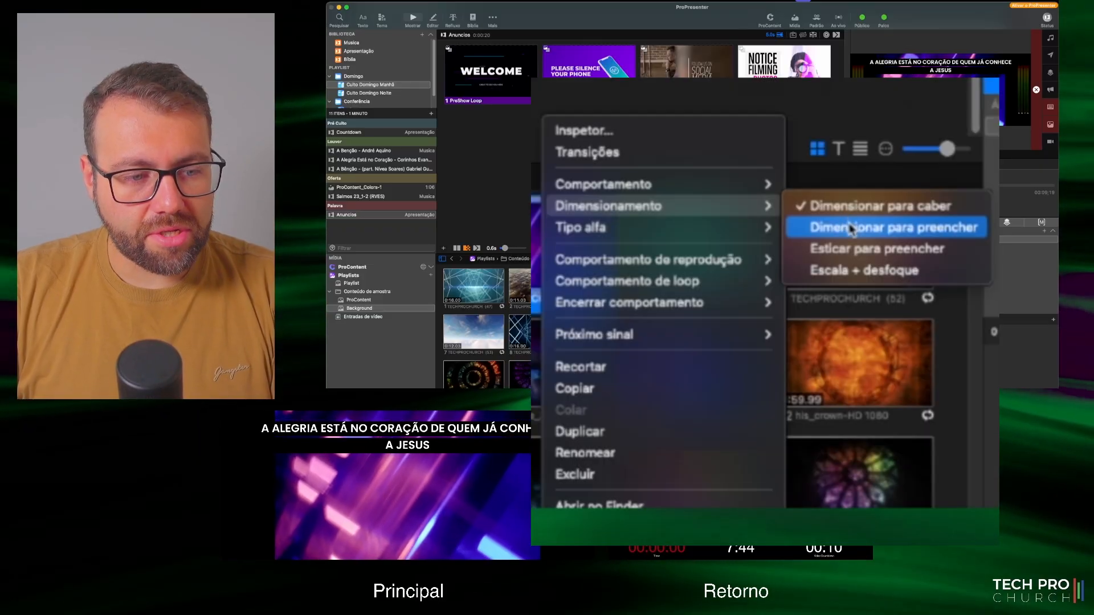
pyautogui.click(851, 233)
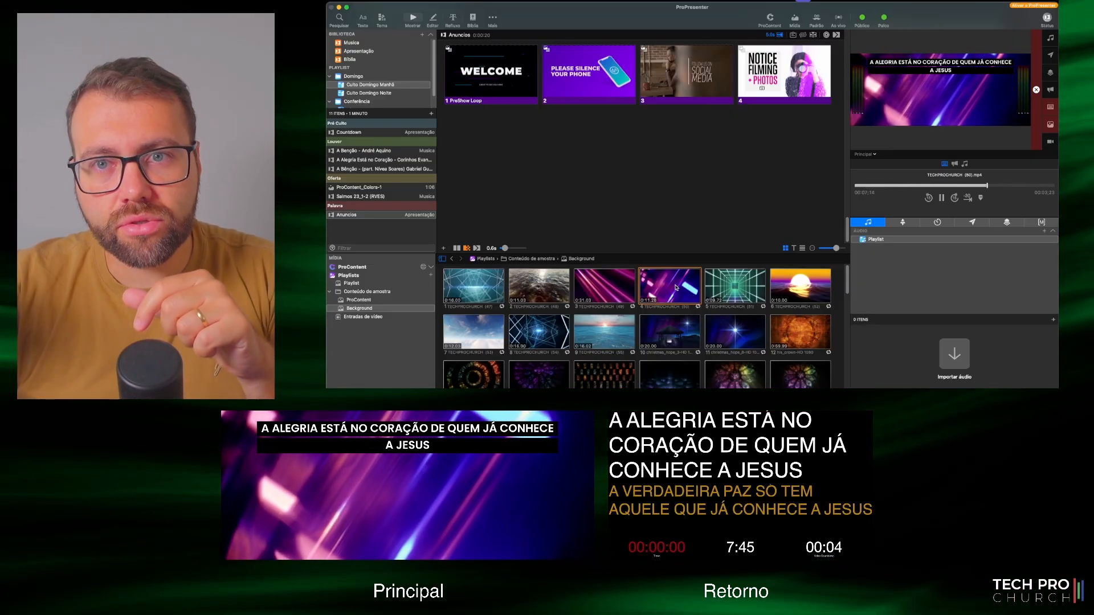
# Step: Change the scaling of background video 4 to Esticar para preencher
pyautogui.rightClick(695, 275)
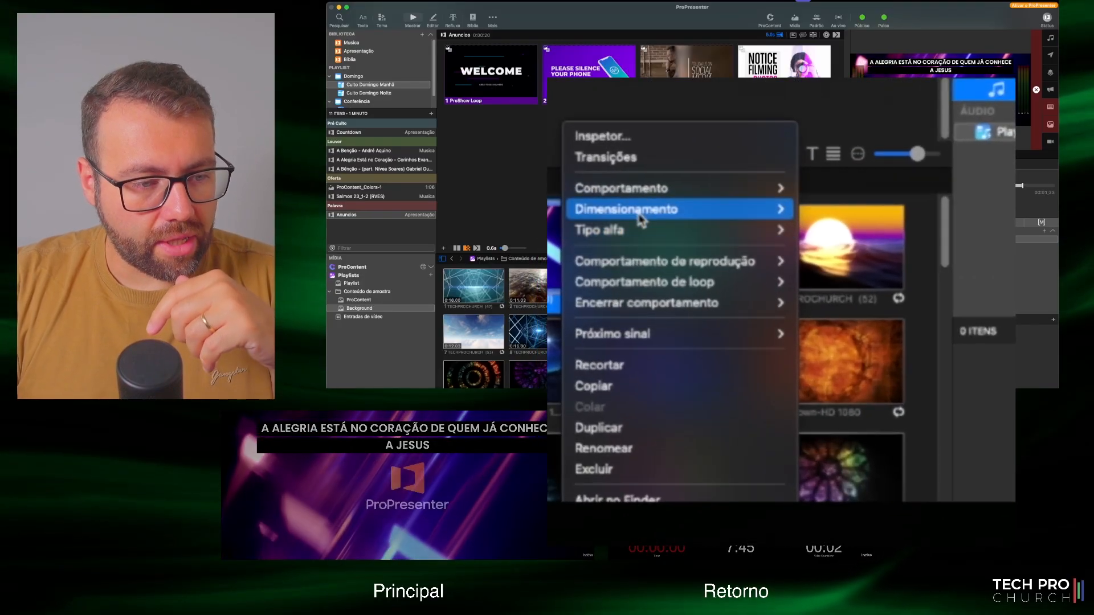
pyautogui.moveTo(718, 307)
pyautogui.click(870, 257)
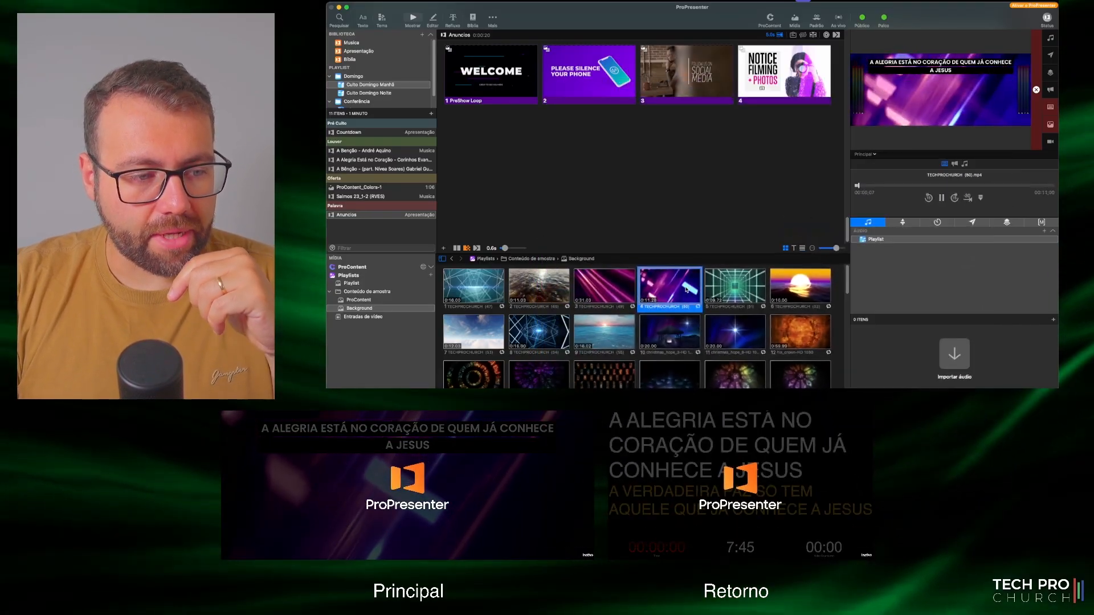
# Step: Present the rescaled background video 4, and present video 5, TECHPROCHURCH (51), with its scaling set to Dimensionar para preencher
pyautogui.click(686, 289)
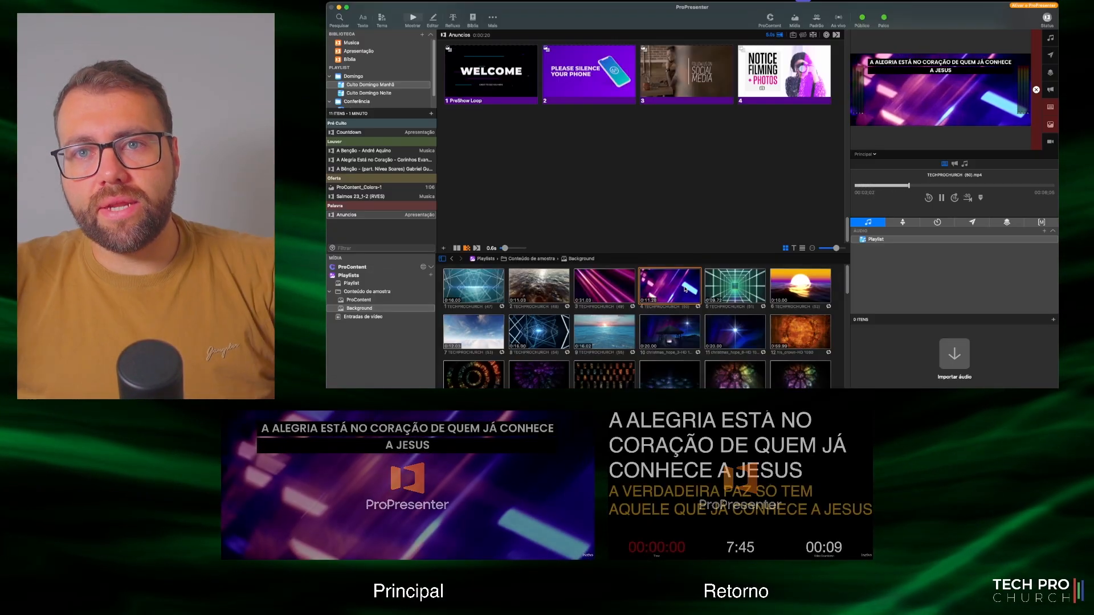
pyautogui.click(741, 281)
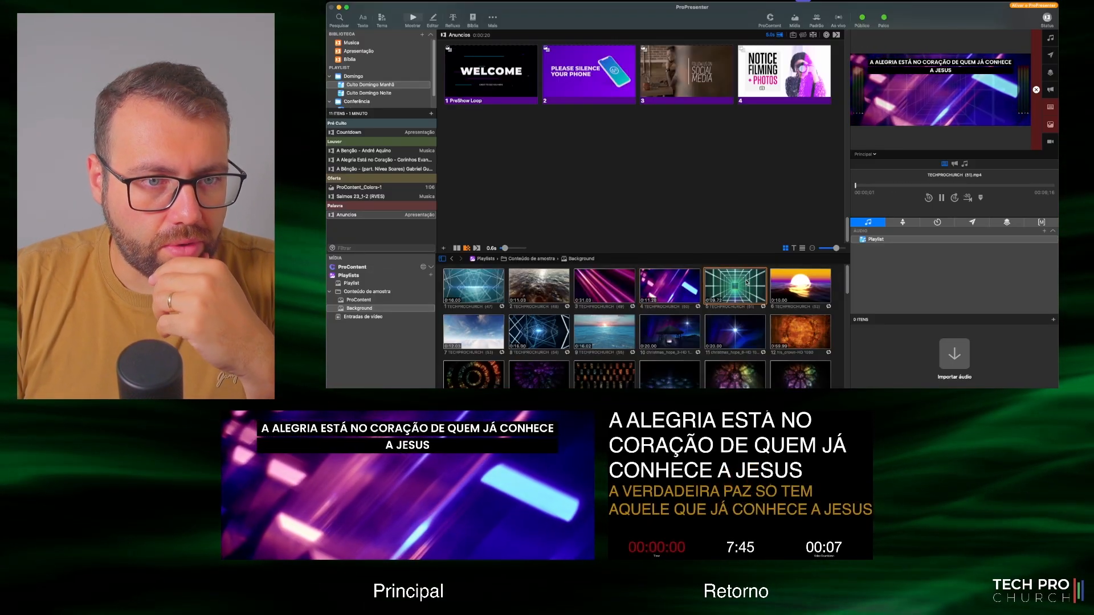
pyautogui.rightClick(747, 282)
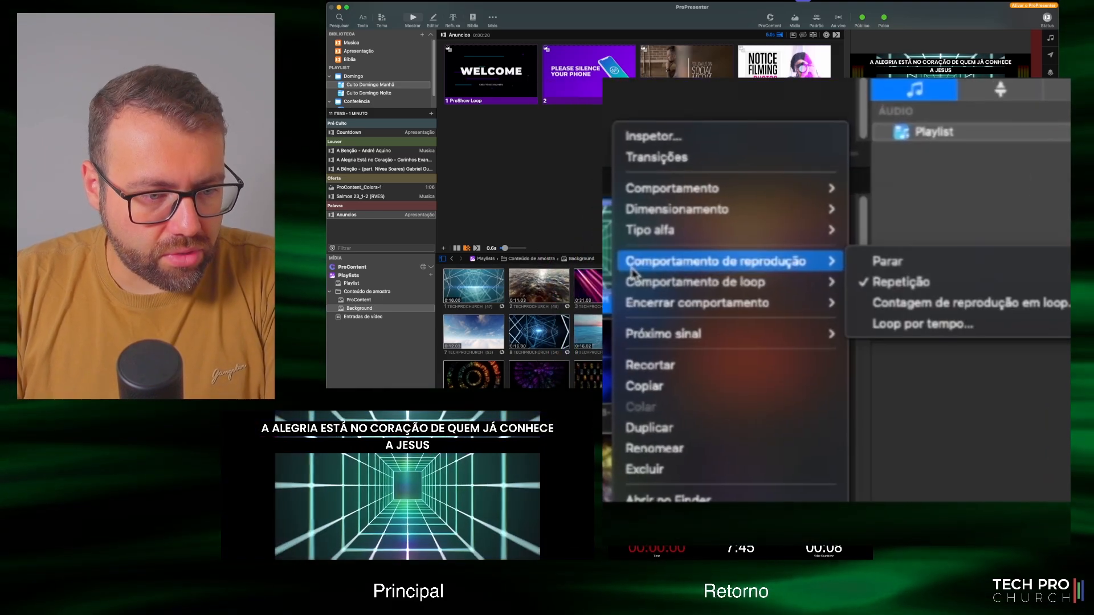
pyautogui.moveTo(798, 209)
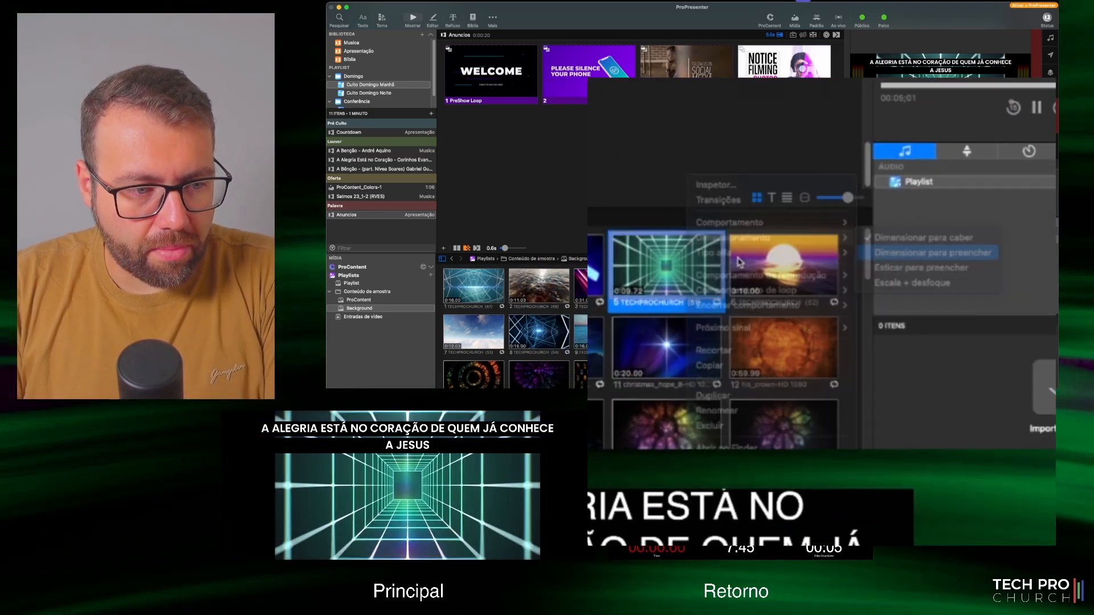
pyautogui.click(733, 283)
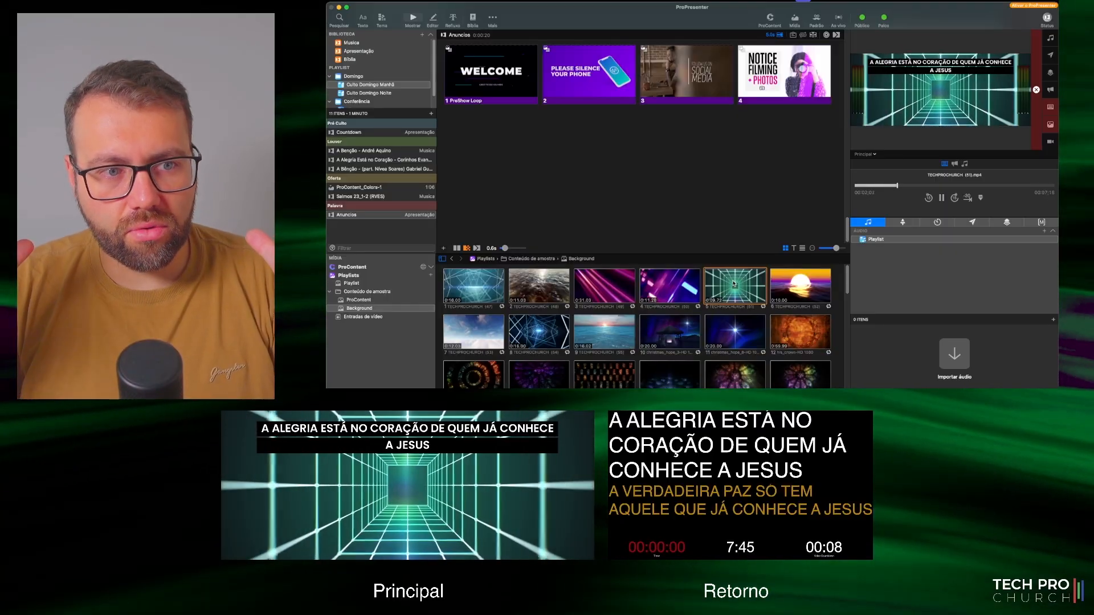
# Step: Change the scaling of background video 5 to Esticar para preencher and present it again
pyautogui.rightClick(754, 287)
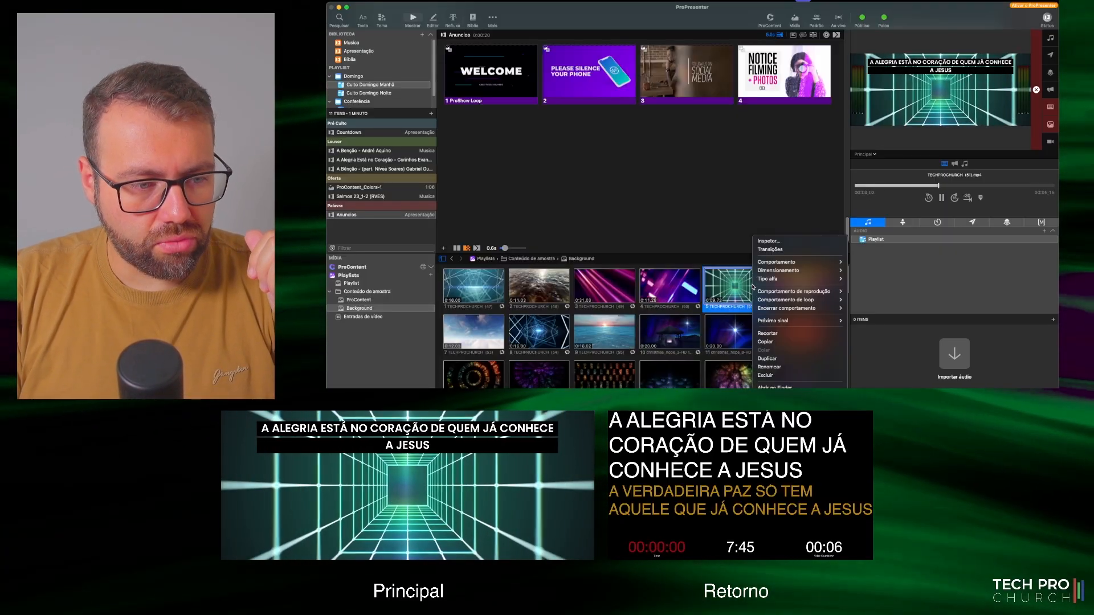
pyautogui.click(883, 287)
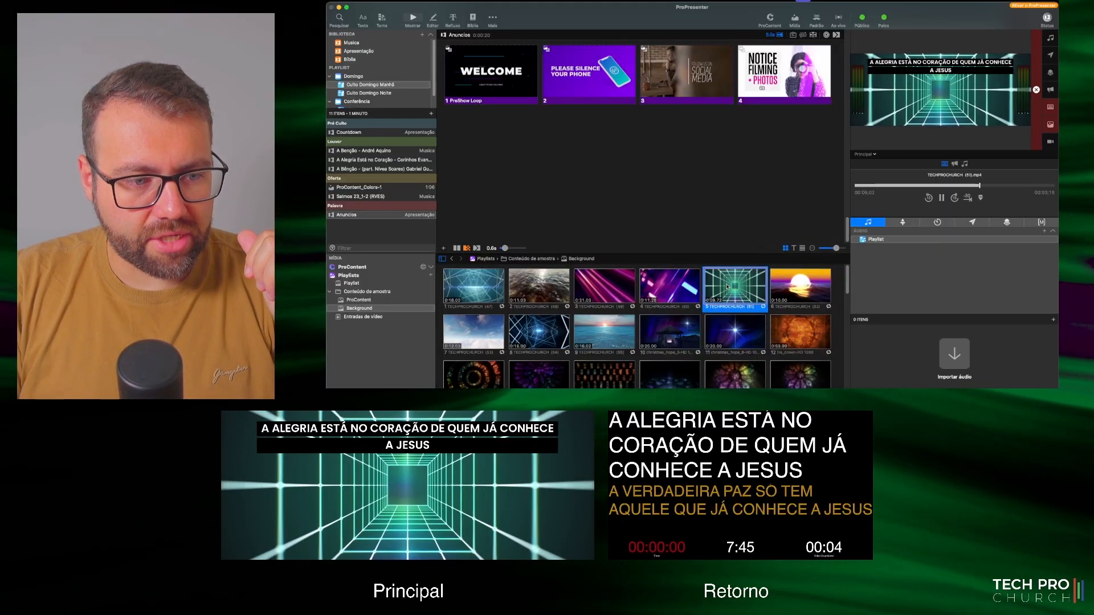
pyautogui.click(727, 287)
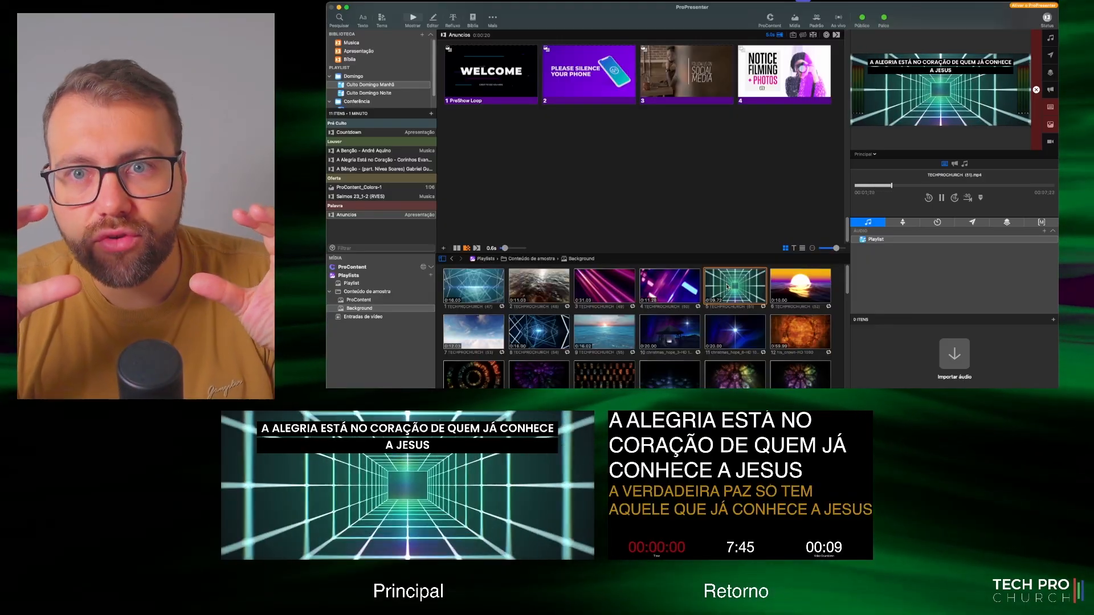
# Step: Set the scaling of background video 5 to Escala + desfoque
pyautogui.rightClick(725, 288)
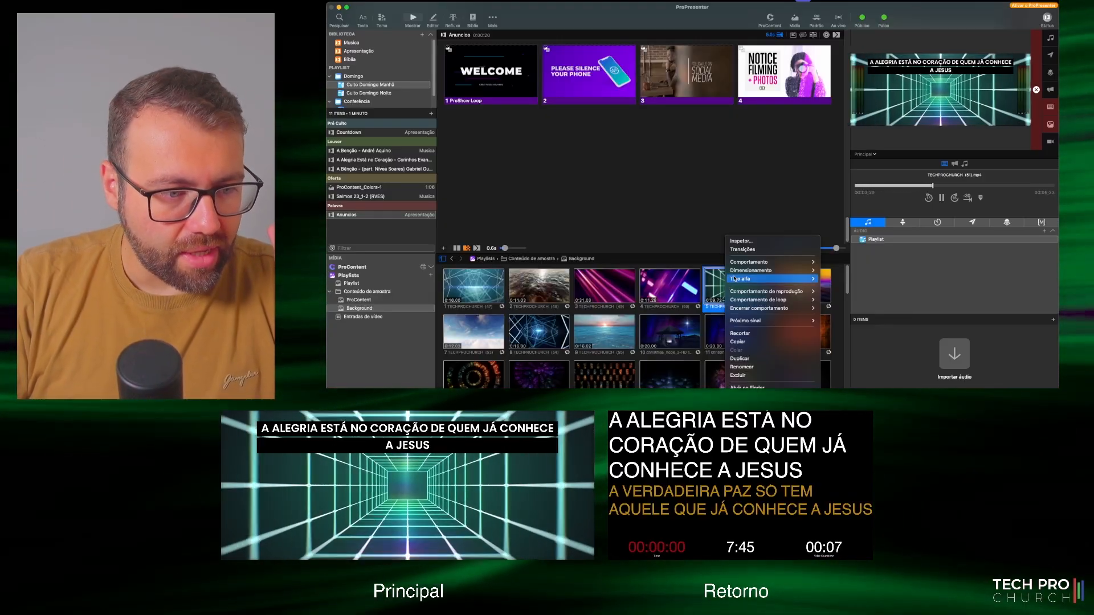
pyautogui.moveTo(746, 271)
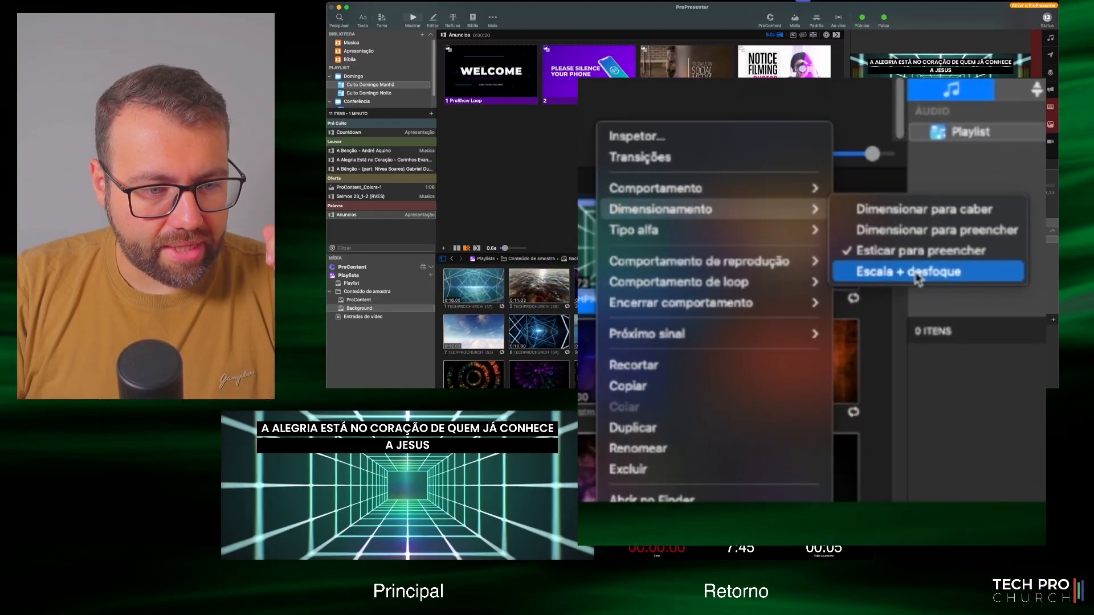
pyautogui.click(916, 274)
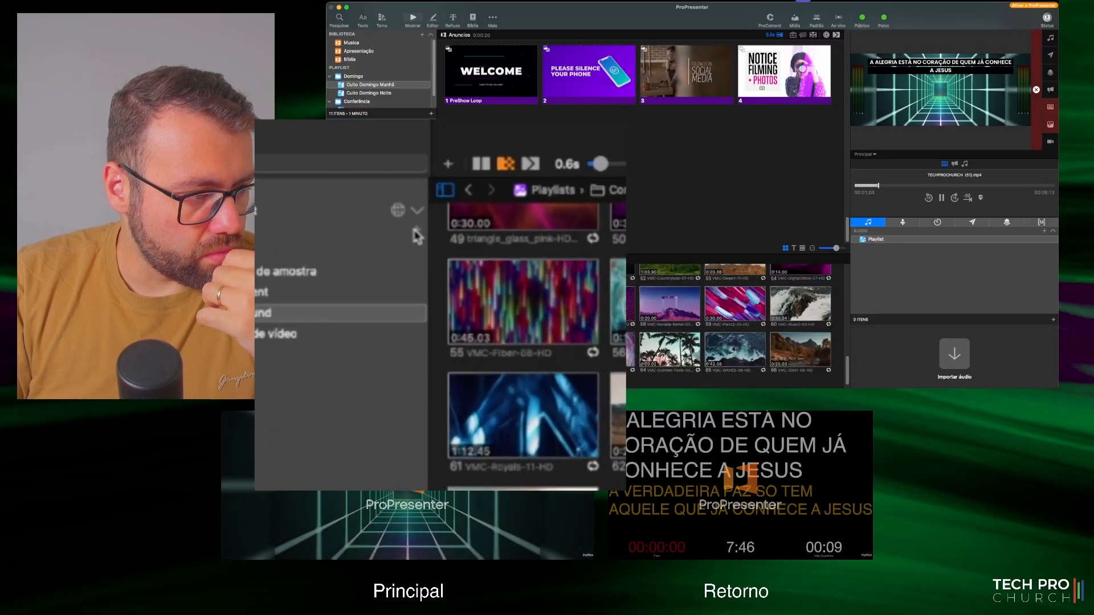
# Step: Create a media playlist named Avisos under Conteúdo de amostra and import TECHPROCHURCH (46).mp4 into it from the Pacote Backgrounds folder
pyautogui.click(416, 232)
pyautogui.click(489, 256)
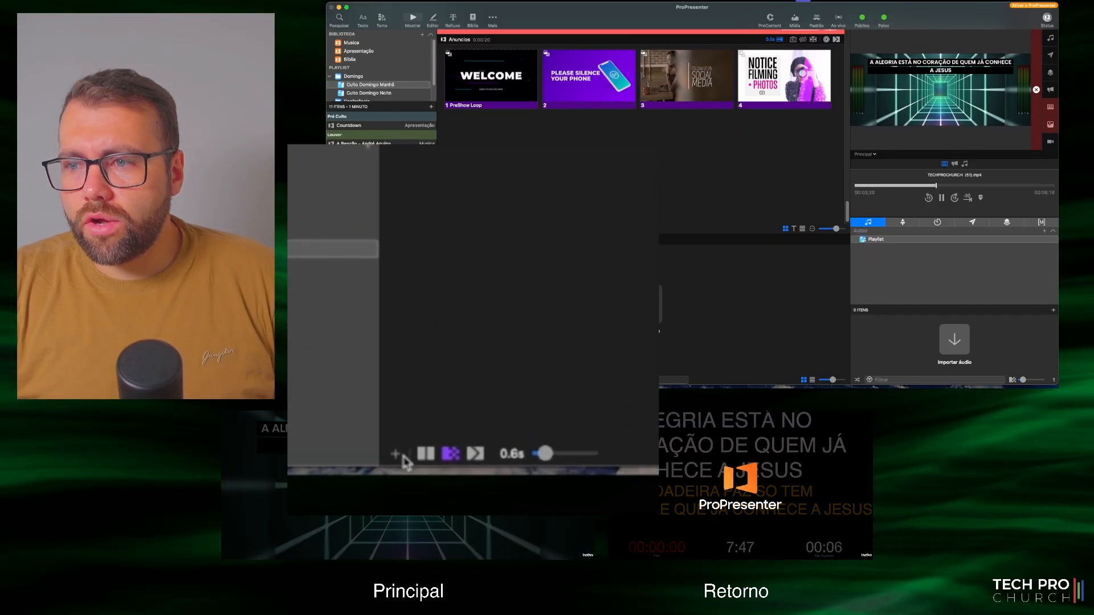
pyautogui.click(399, 458)
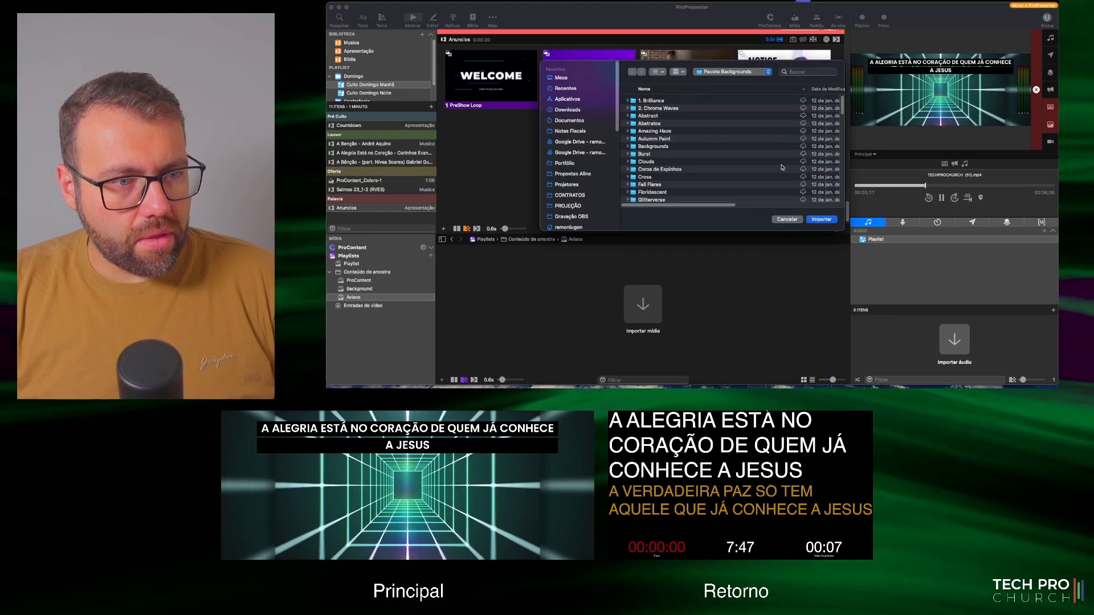
pyautogui.scroll(-15, 741, 160)
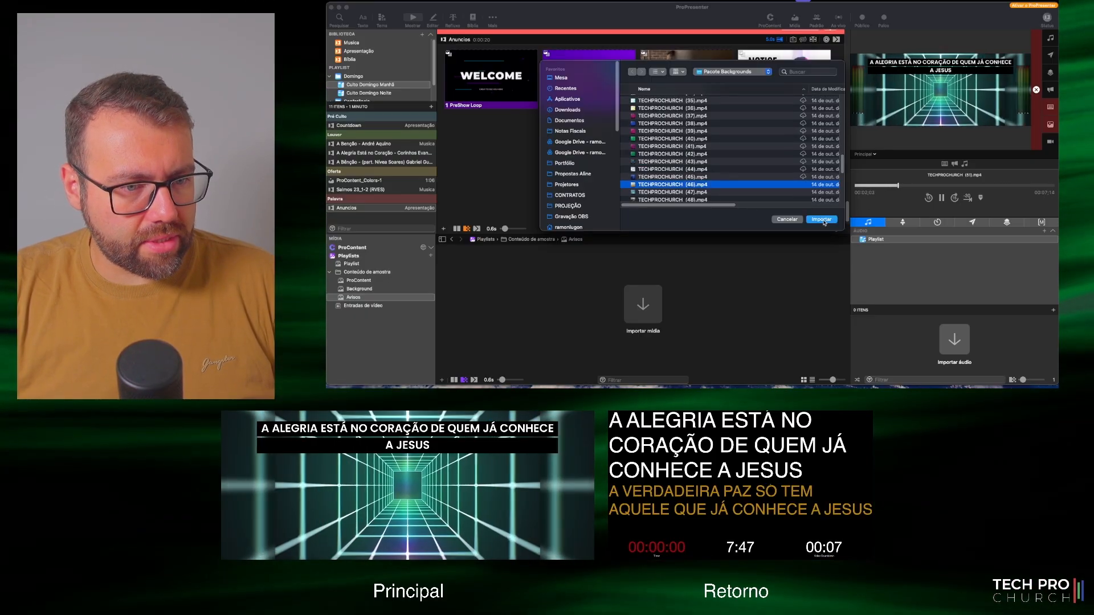
pyautogui.click(822, 220)
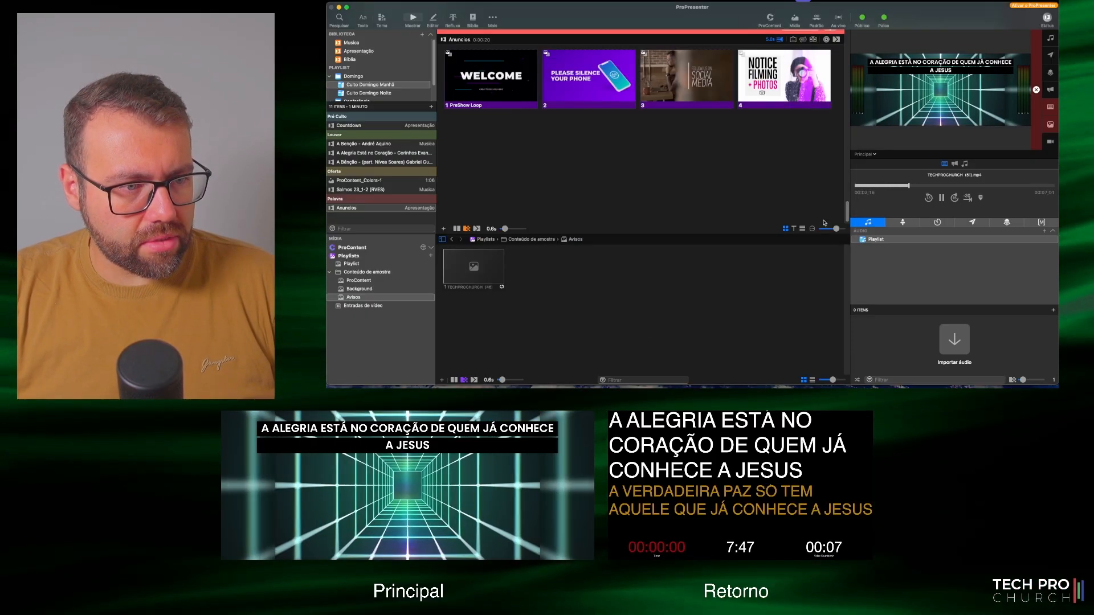
# Step: Present the Avisos video behind the lyrics, set its behavior to Primeiro plano, and present it again
pyautogui.click(495, 280)
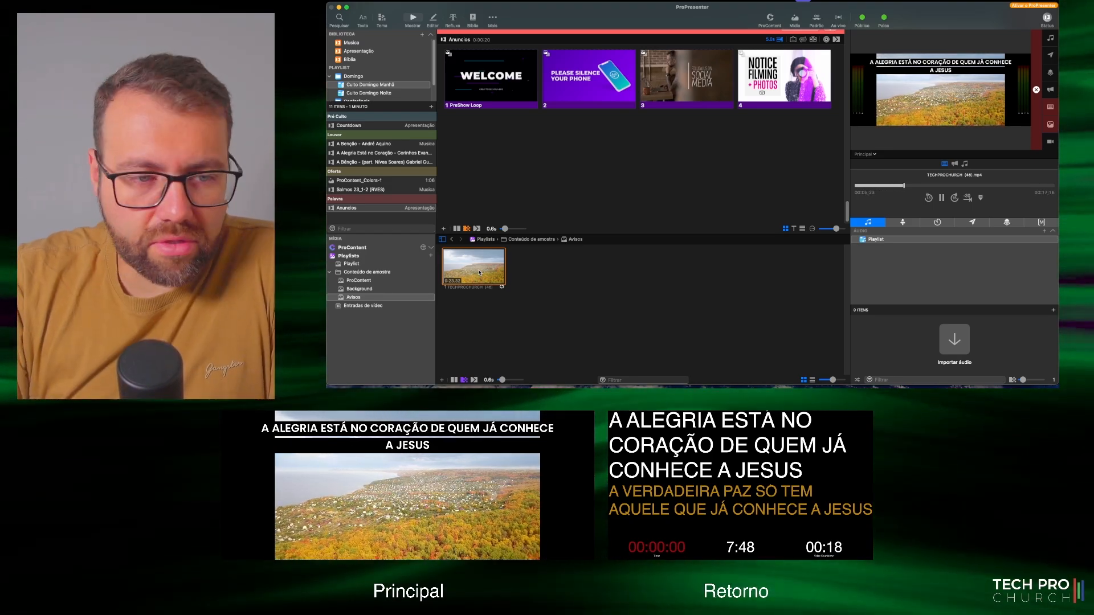
pyautogui.rightClick(497, 265)
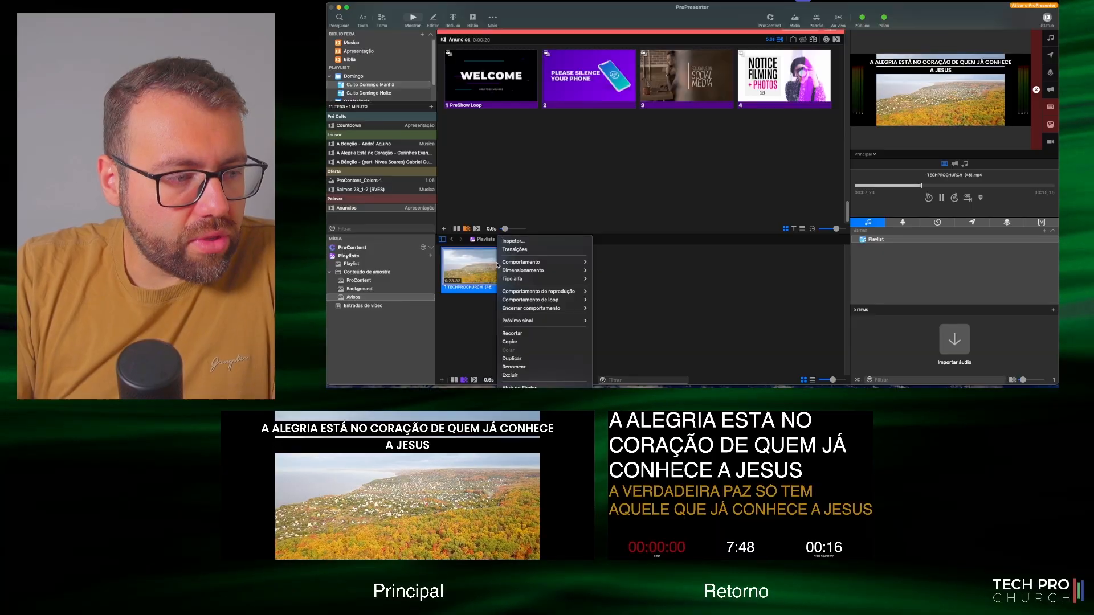
pyautogui.moveTo(518, 262)
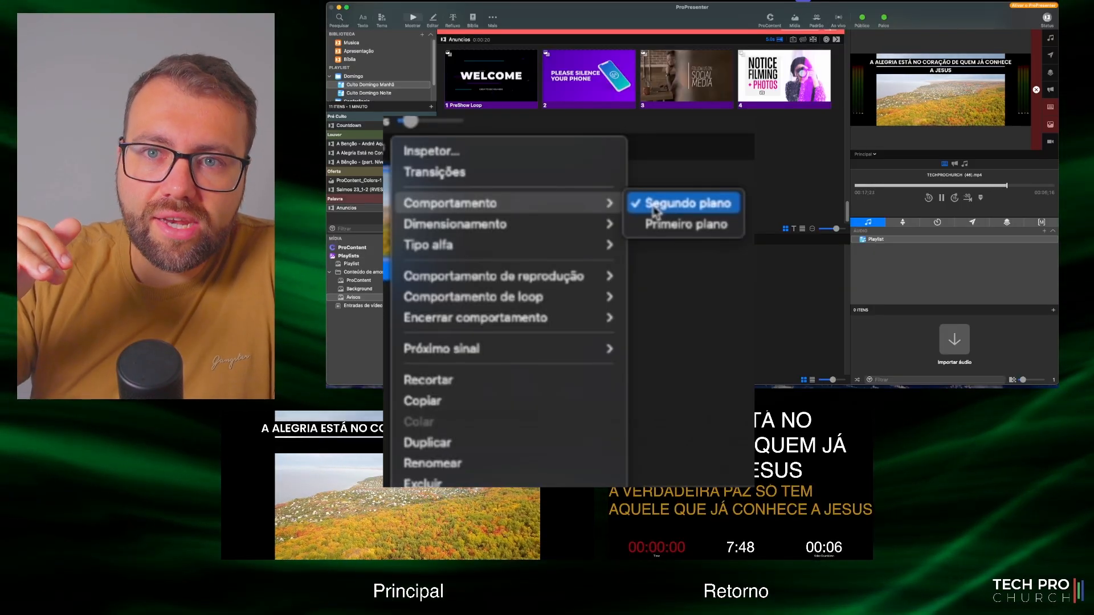
pyautogui.click(693, 228)
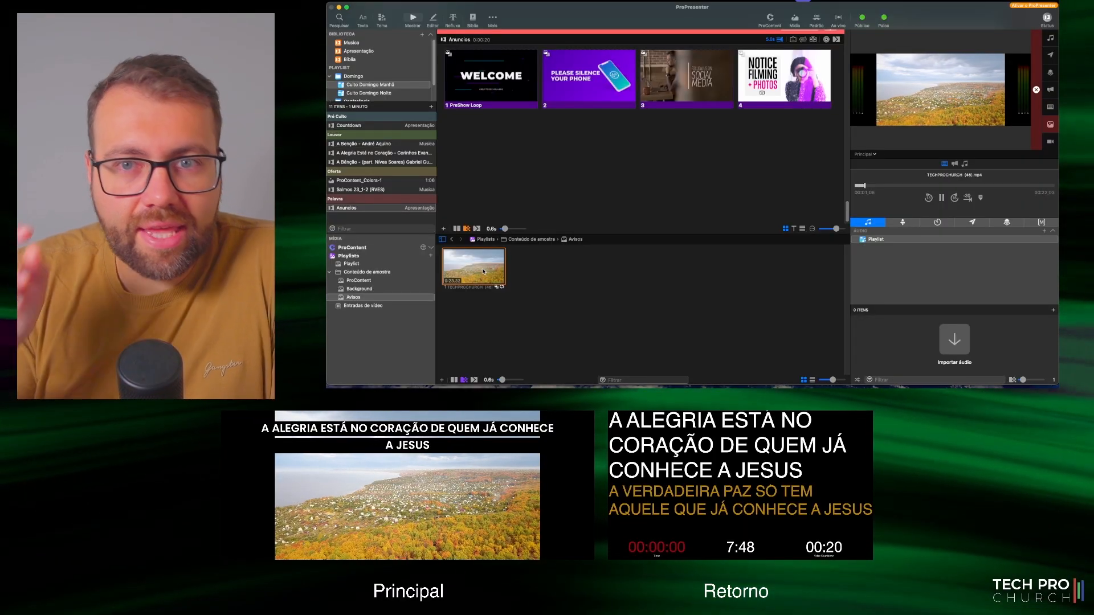
pyautogui.click(484, 272)
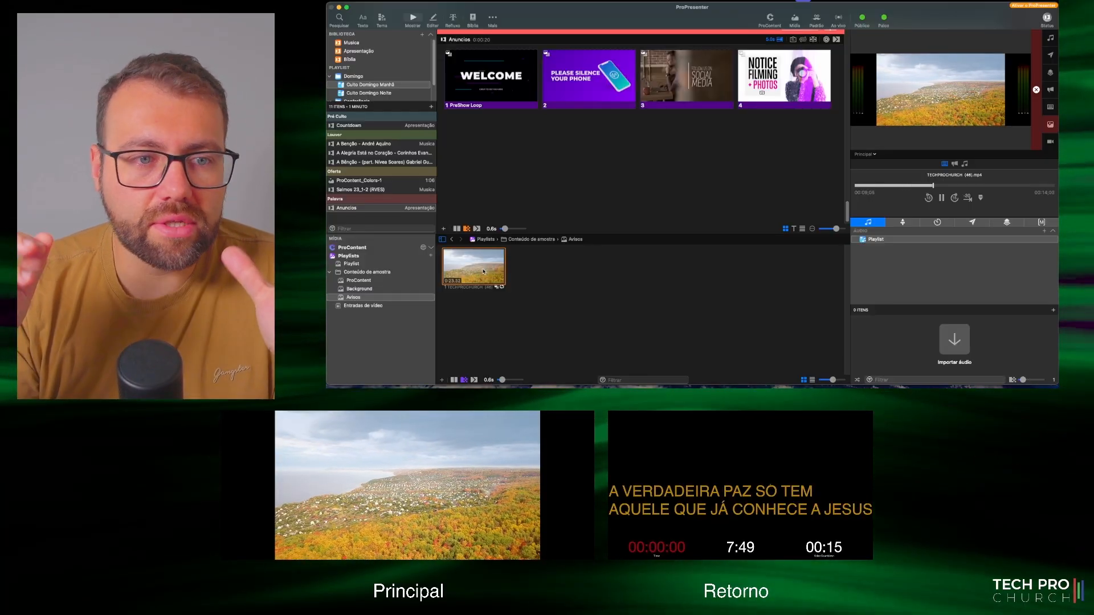
# Step: Set the scaling of the Avisos video to Escala + desfoque
pyautogui.rightClick(484, 271)
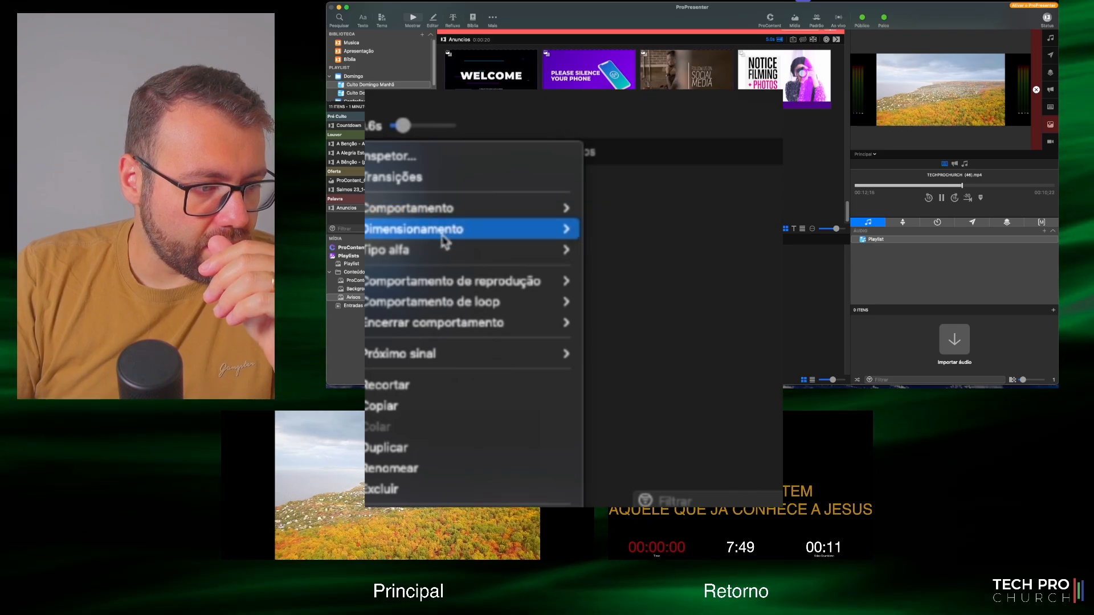
pyautogui.moveTo(484, 231)
pyautogui.click(668, 293)
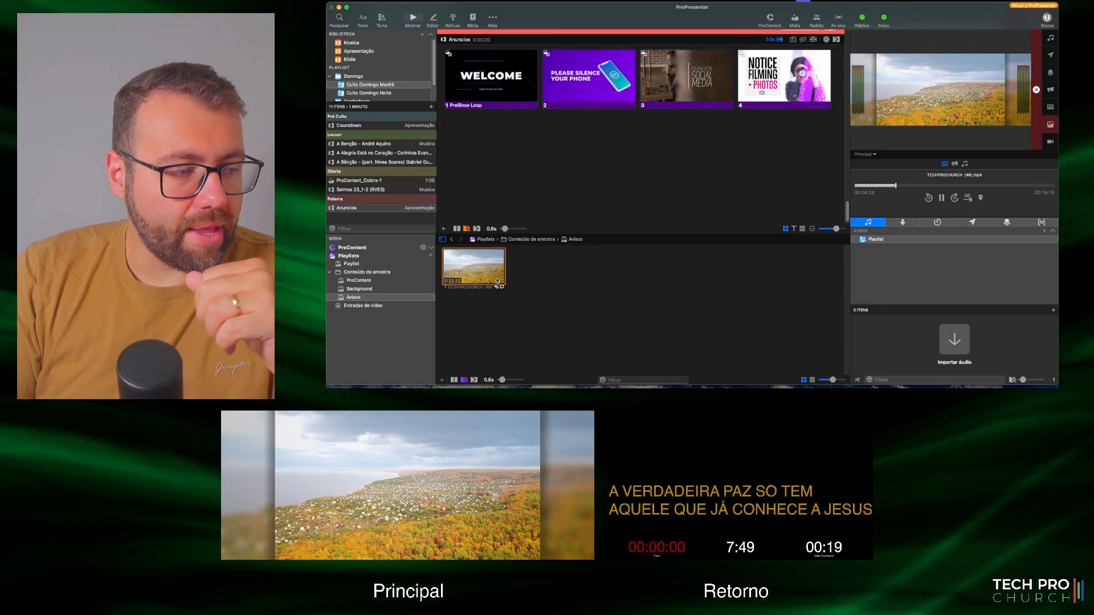
# Step: Set the playback behavior of the Avisos video to Parar, present it, and skip playback close to its end
pyautogui.rightClick(495, 269)
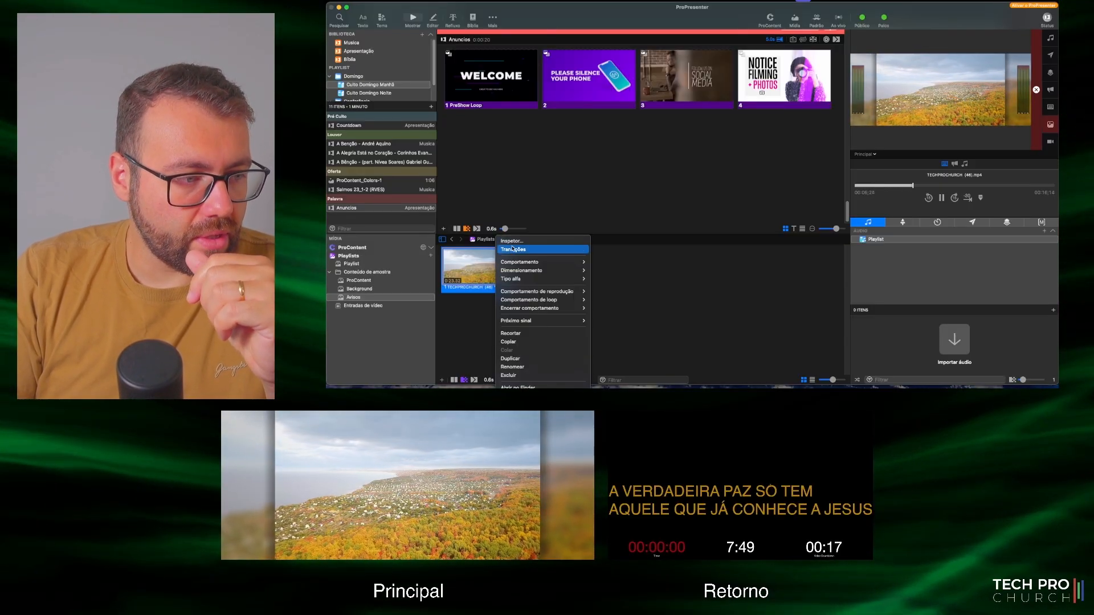
pyautogui.moveTo(526, 274)
pyautogui.moveTo(559, 290)
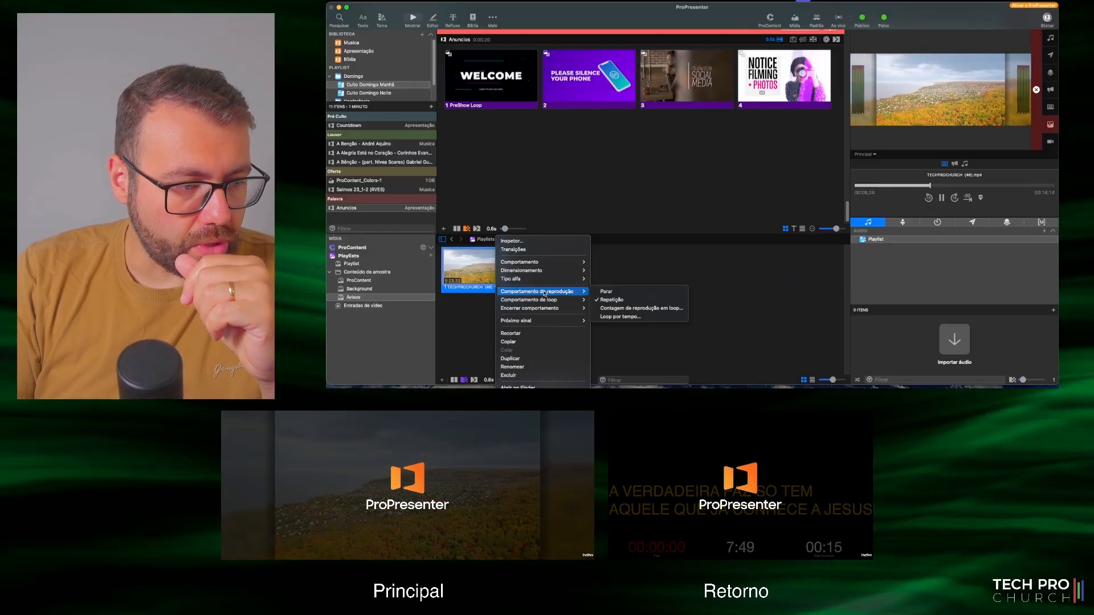
pyautogui.click(614, 292)
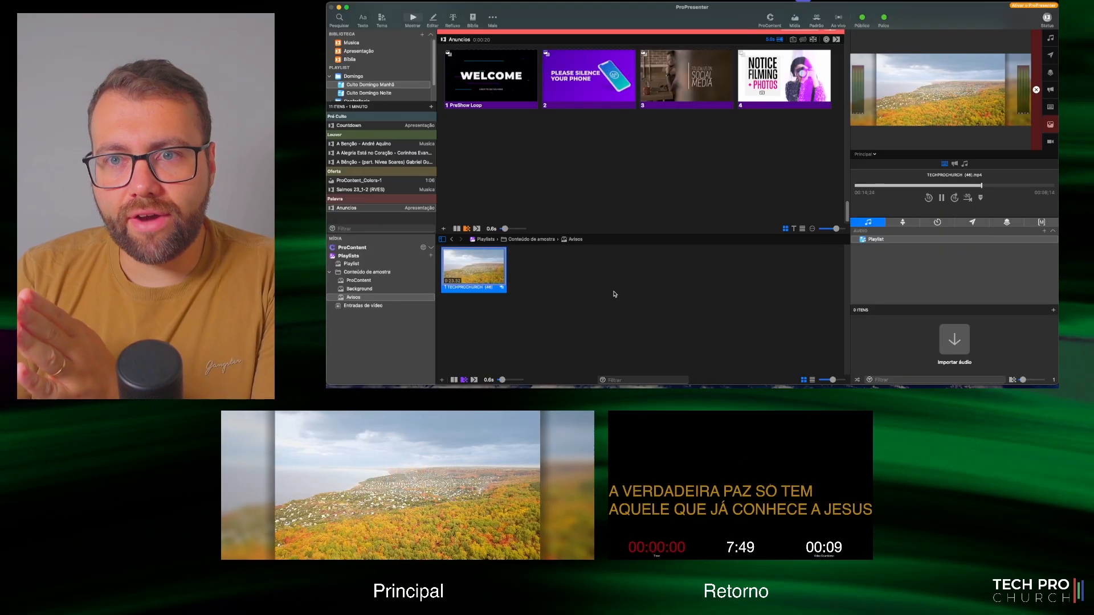
pyautogui.click(473, 266)
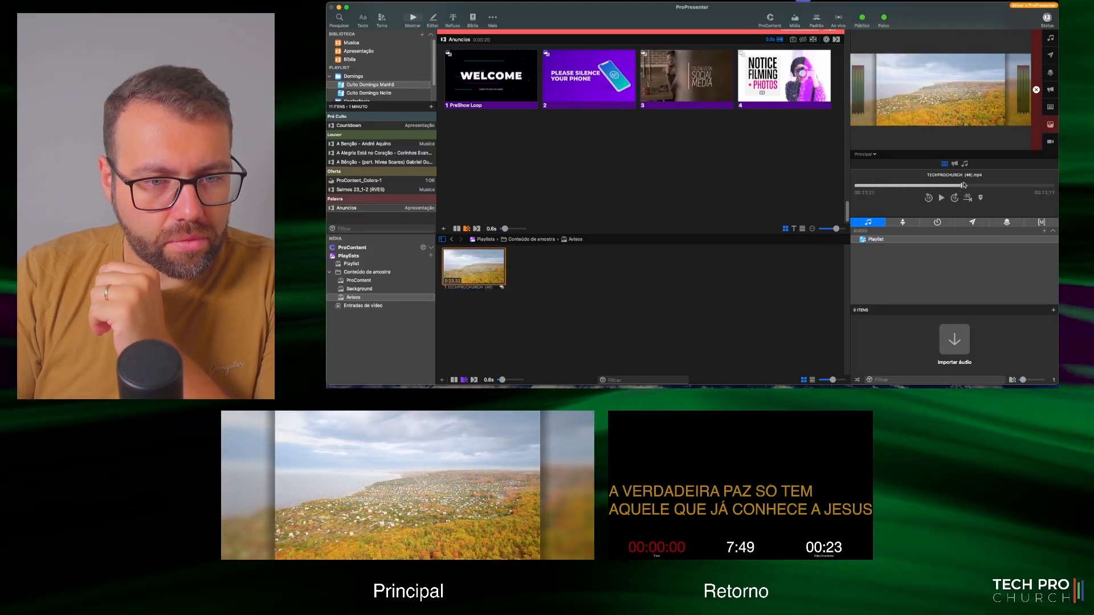
pyautogui.moveTo(972, 185); pyautogui.dragTo(1028, 186)
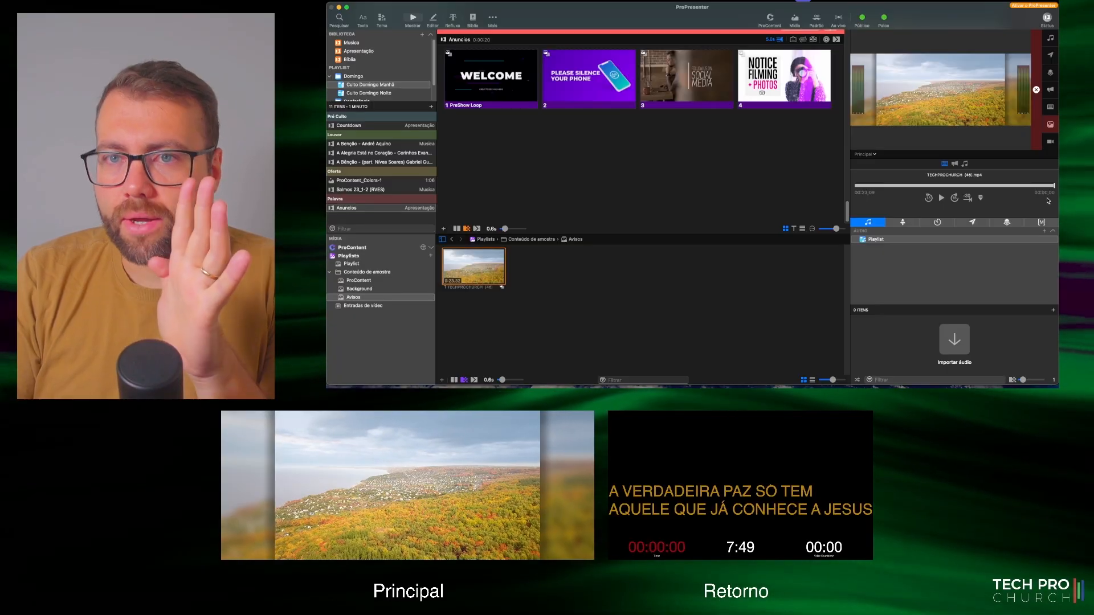
# Step: Set the end behavior of the Avisos video to Preto após o último quadro and skip playback to the end to test it
pyautogui.rightClick(485, 268)
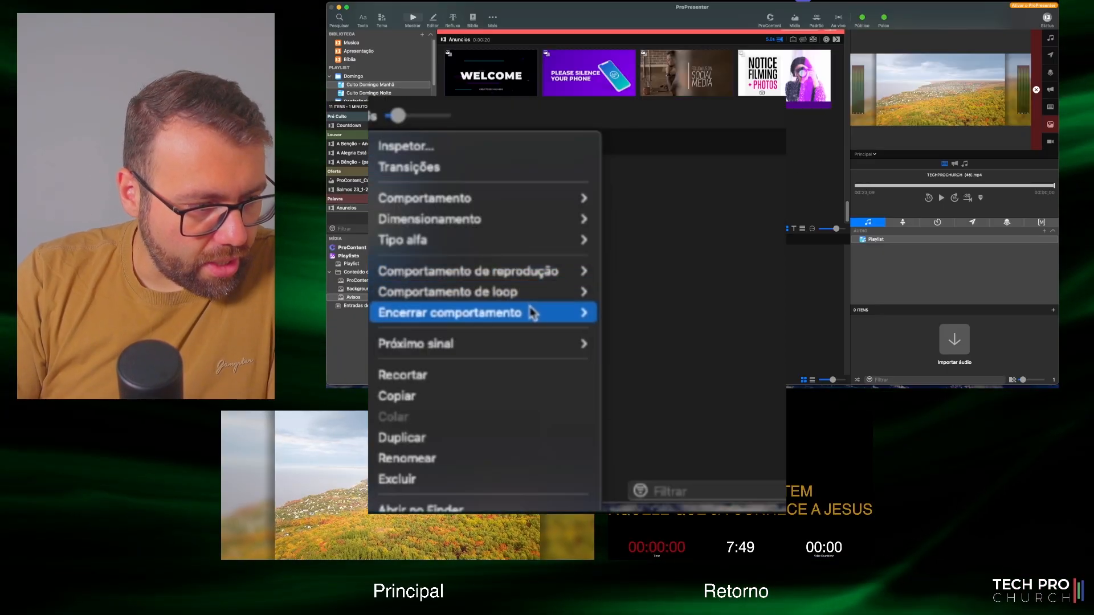
pyautogui.moveTo(516, 312)
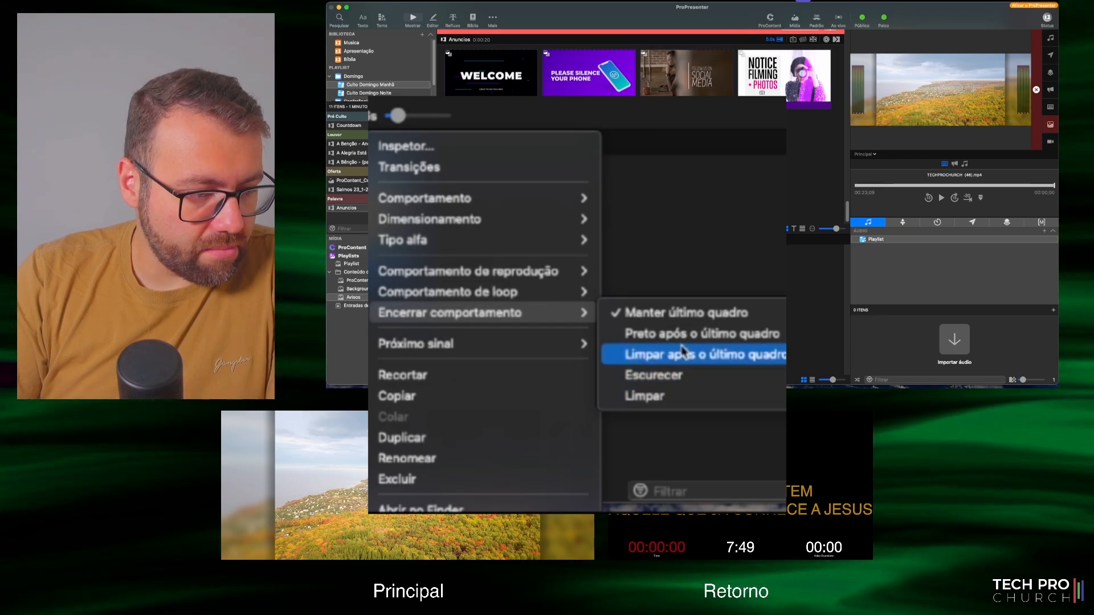
pyautogui.click(659, 336)
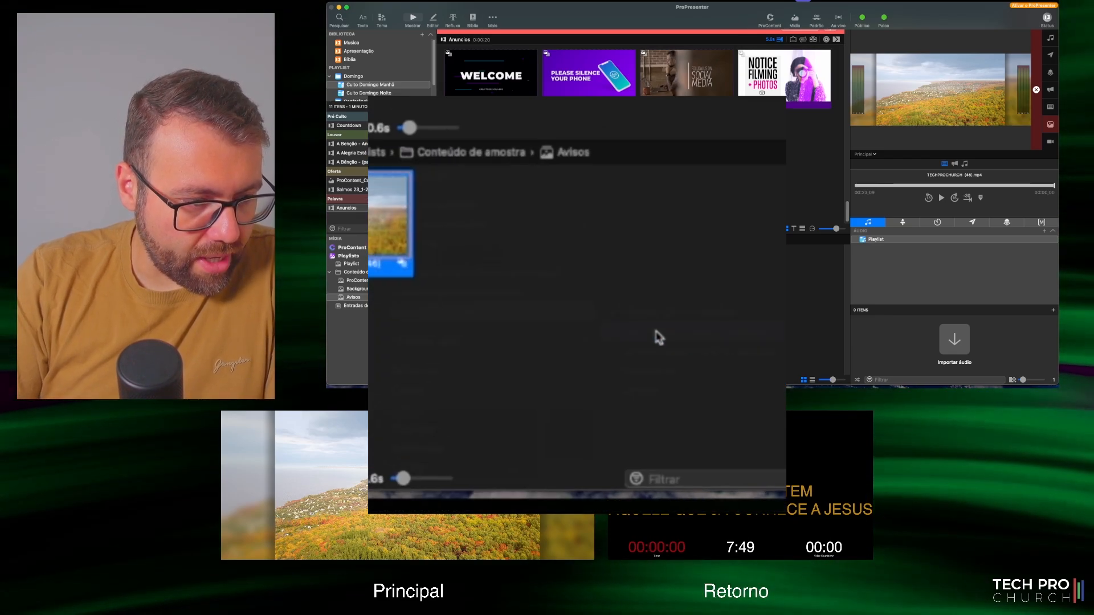
pyautogui.click(1043, 185)
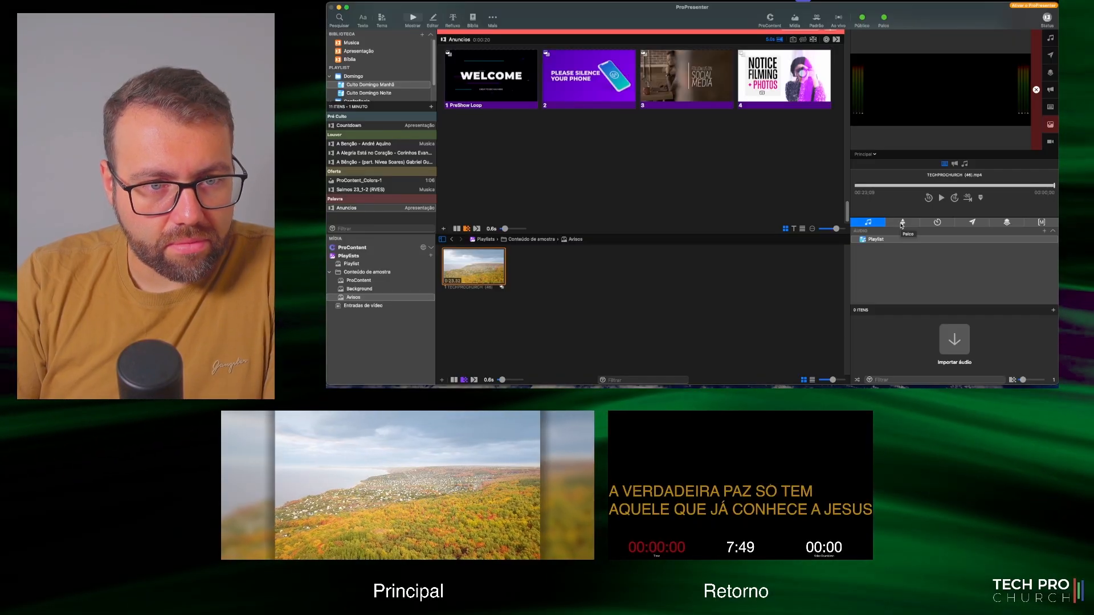
# Step: Review the Encerrar comportamento and Próximo sinal options of the Avisos video, and open the Background media playlist
pyautogui.rightClick(480, 273)
pyautogui.moveTo(458, 302)
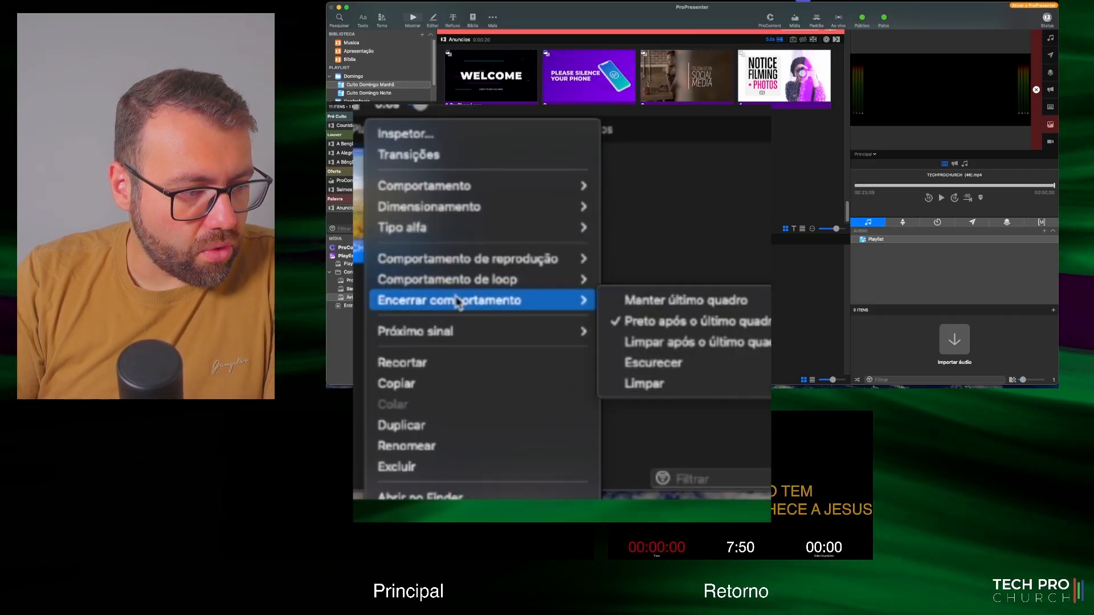
pyautogui.moveTo(478, 334)
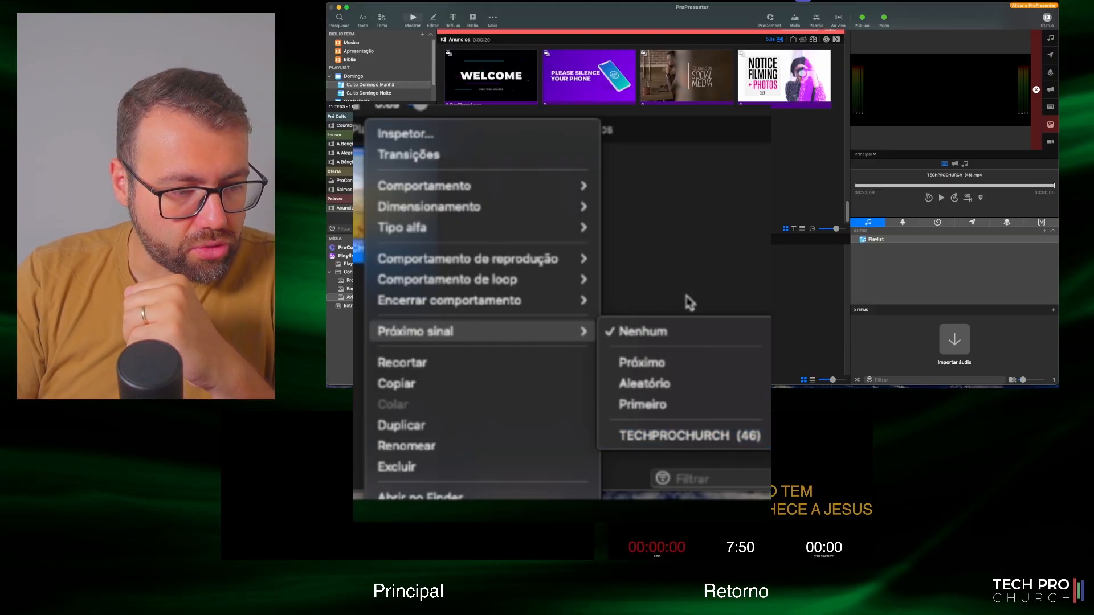
pyautogui.click(593, 288)
pyautogui.click(527, 287)
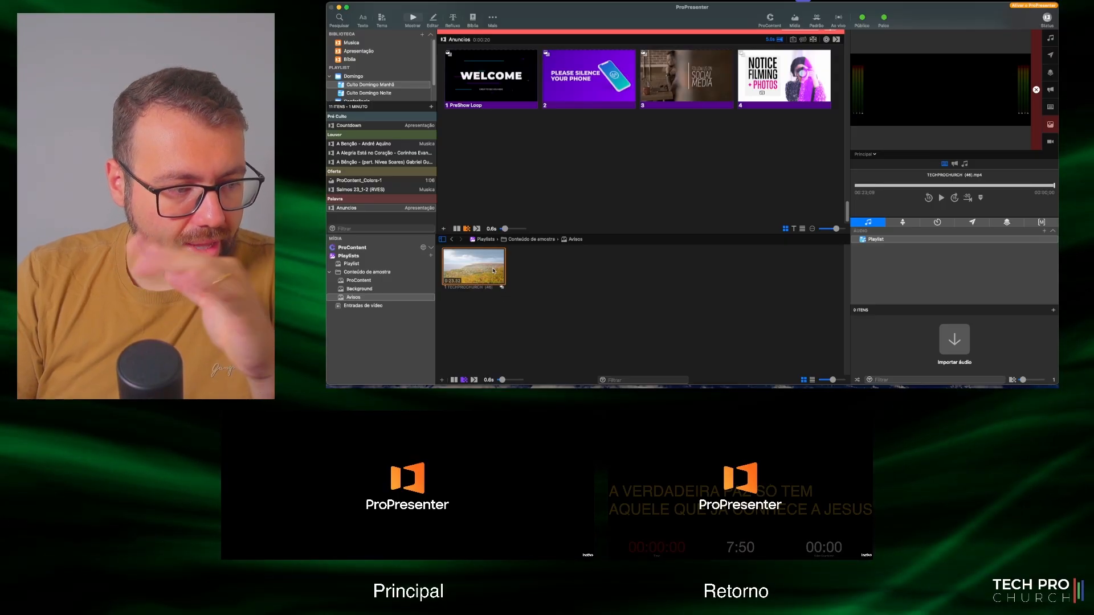
pyautogui.click(360, 289)
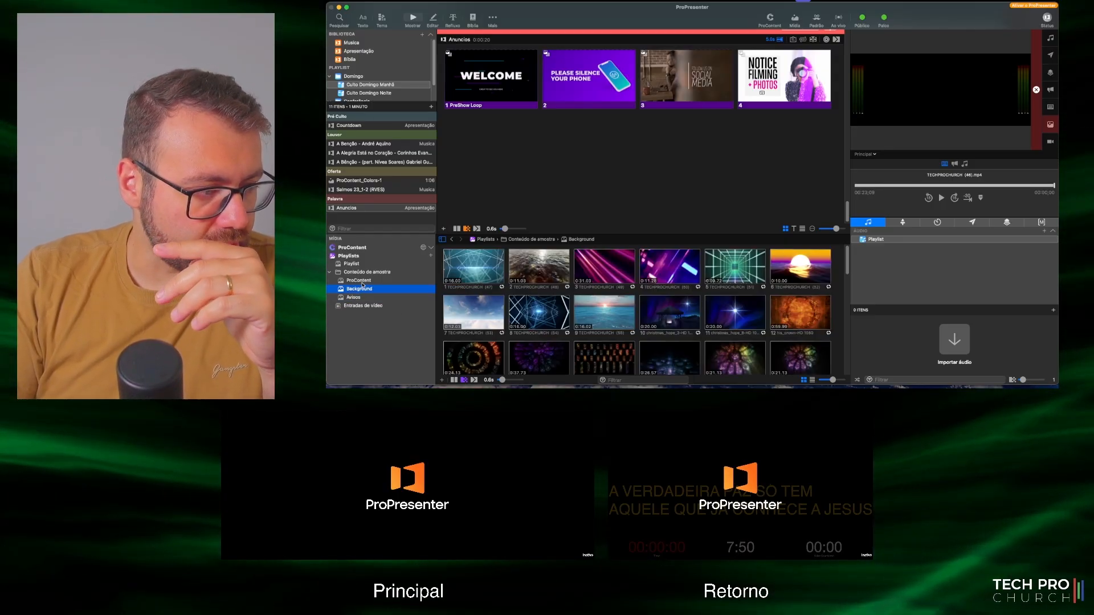
# Step: Open the ProContent media playlist and select its first video
pyautogui.click(365, 281)
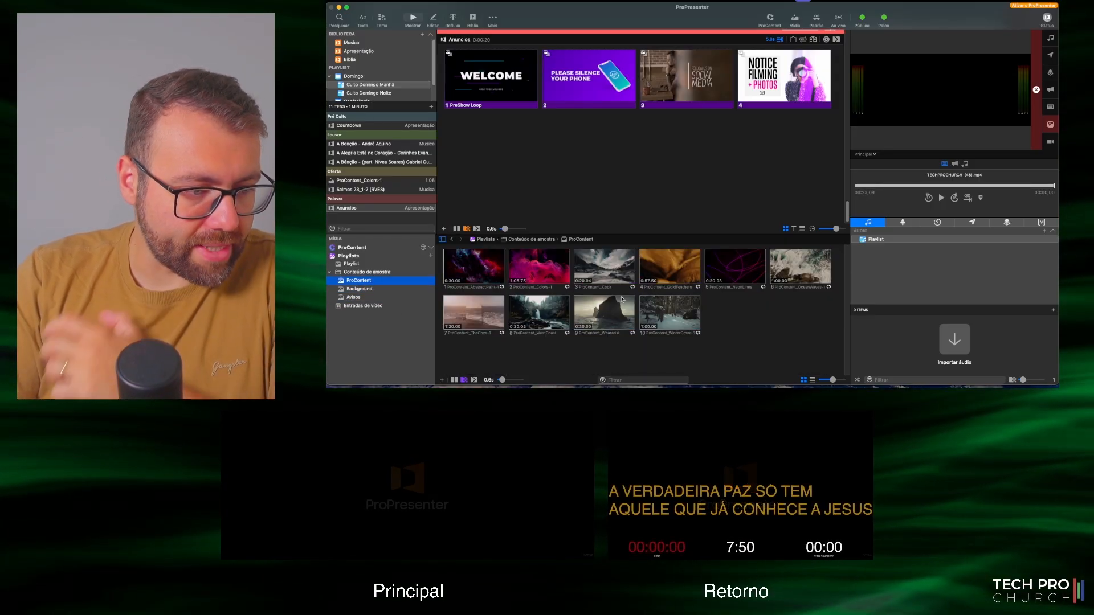
pyautogui.rightClick(473, 265)
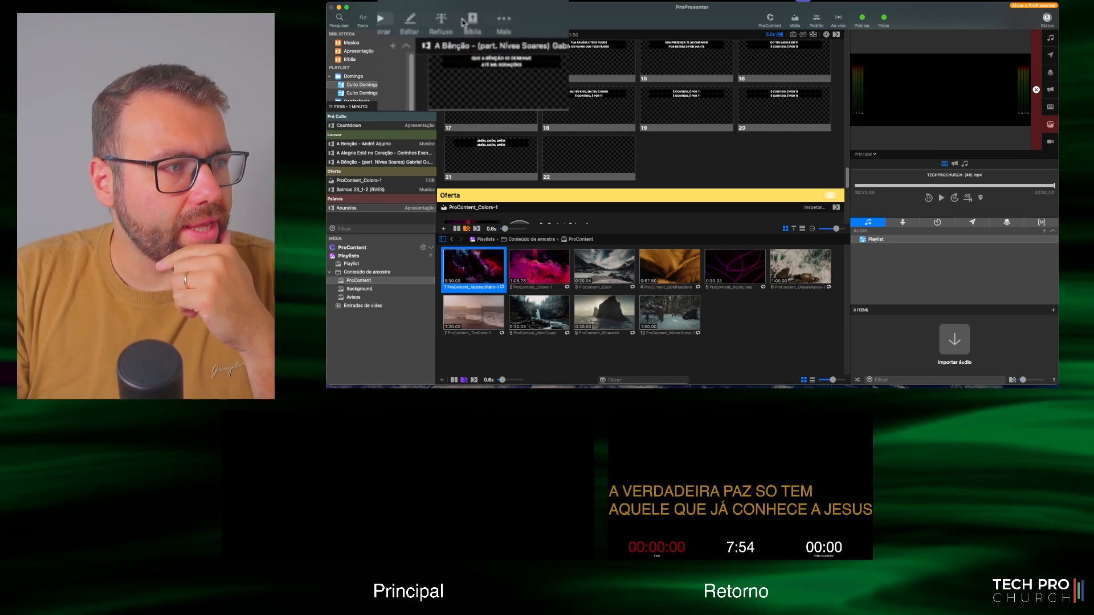
# Step: Open the Bible module and load all verses of Éxodo chapter 1
pyautogui.click(474, 21)
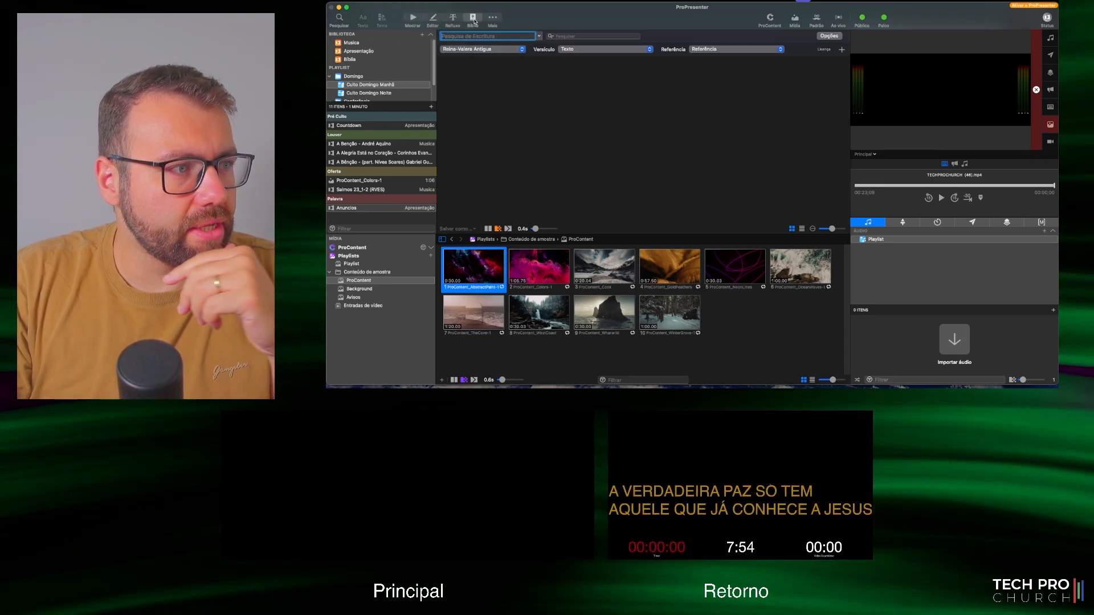
pyautogui.click(539, 38)
pyautogui.click(539, 38)
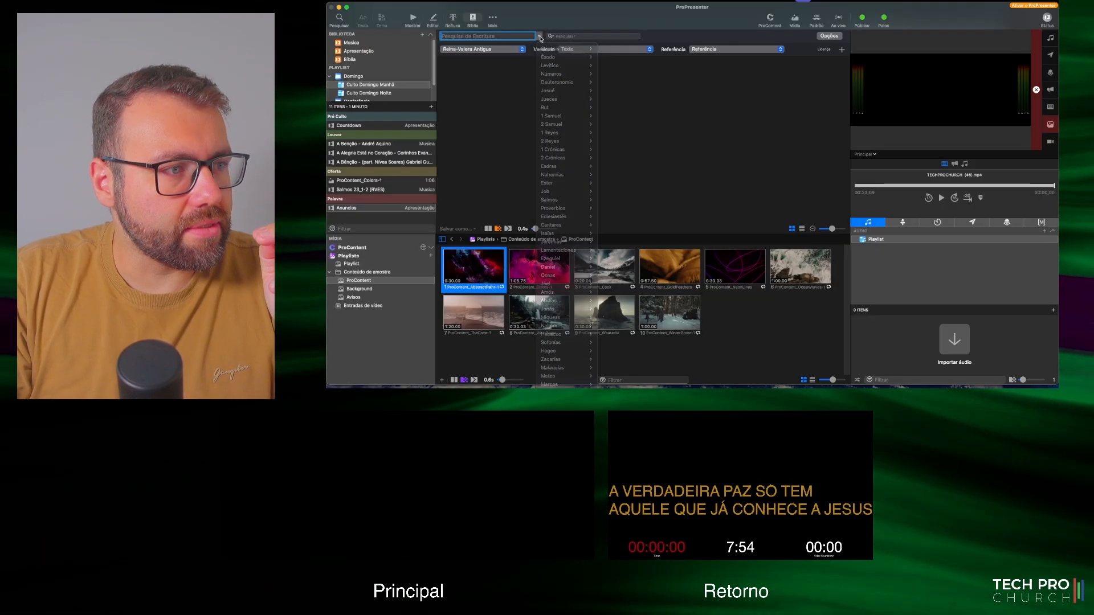
pyautogui.click(539, 38)
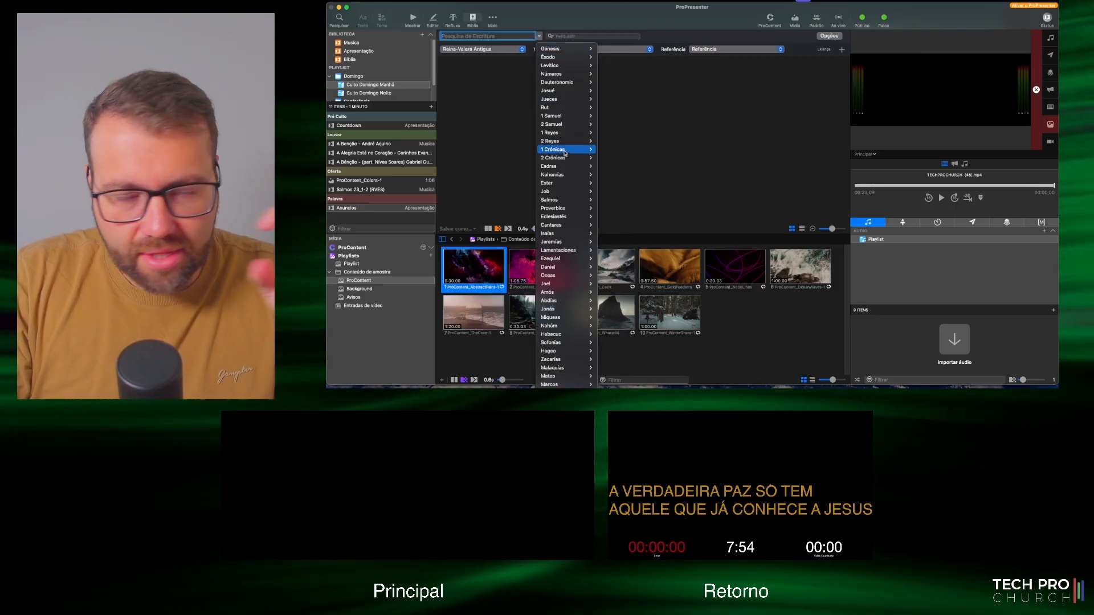
pyautogui.moveTo(565, 153)
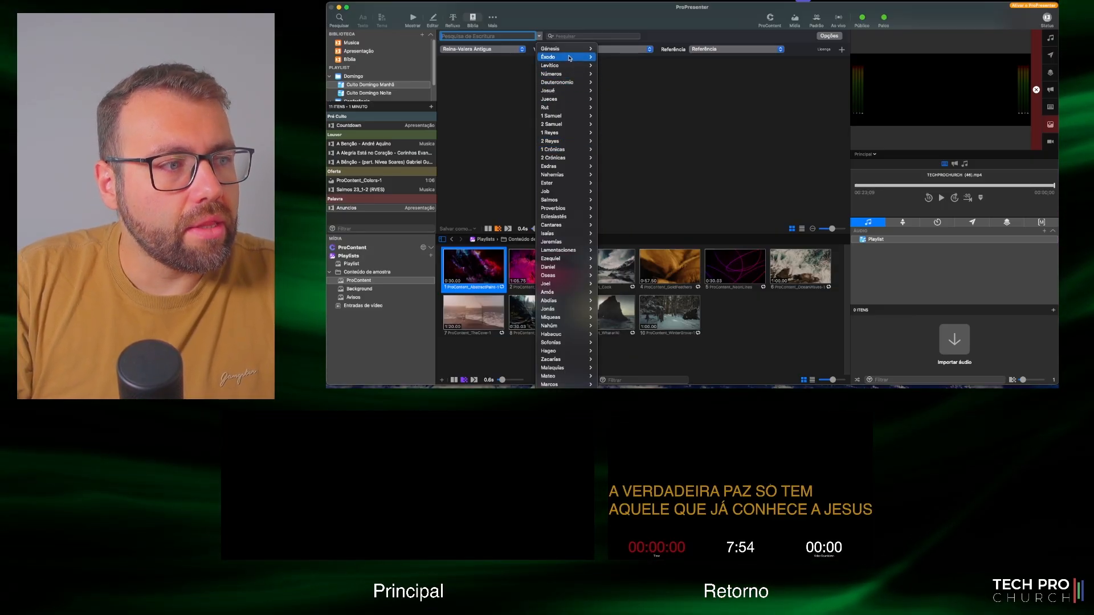
pyautogui.moveTo(570, 51)
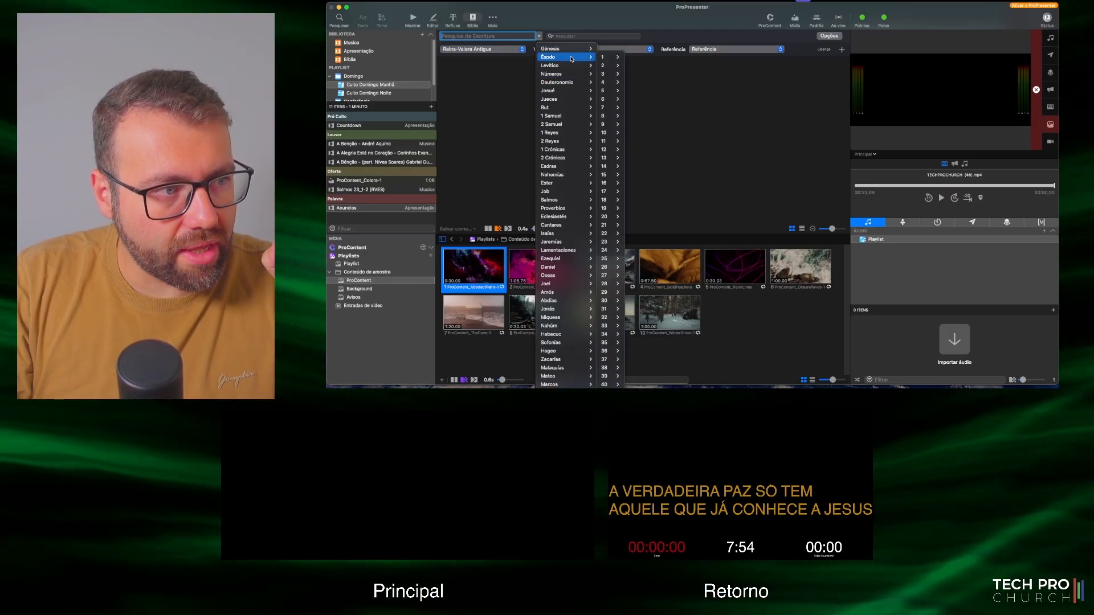
pyautogui.moveTo(610, 59)
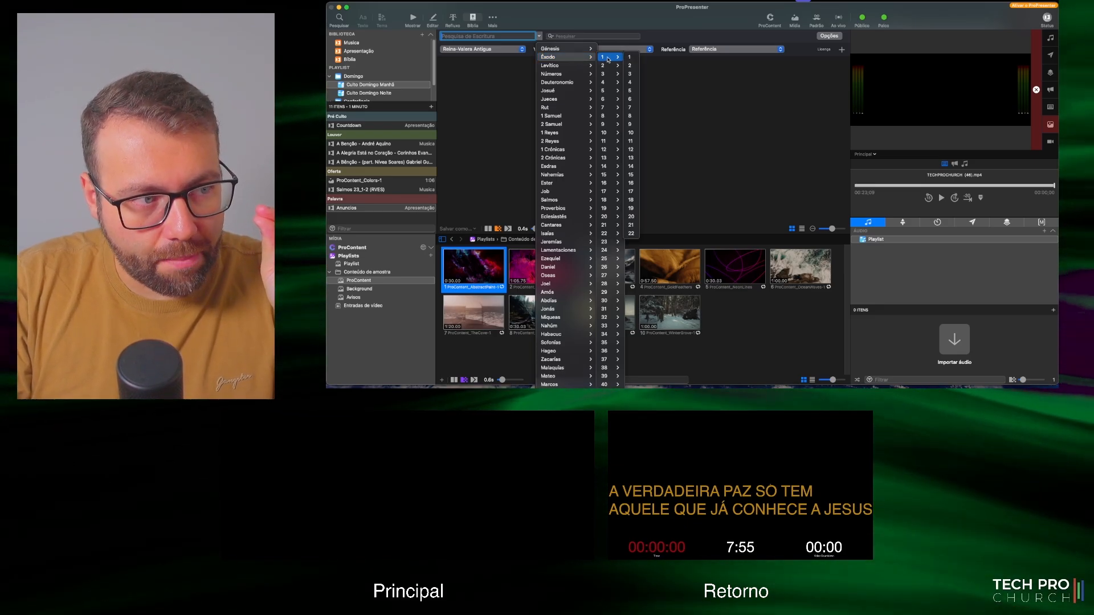
pyautogui.click(608, 59)
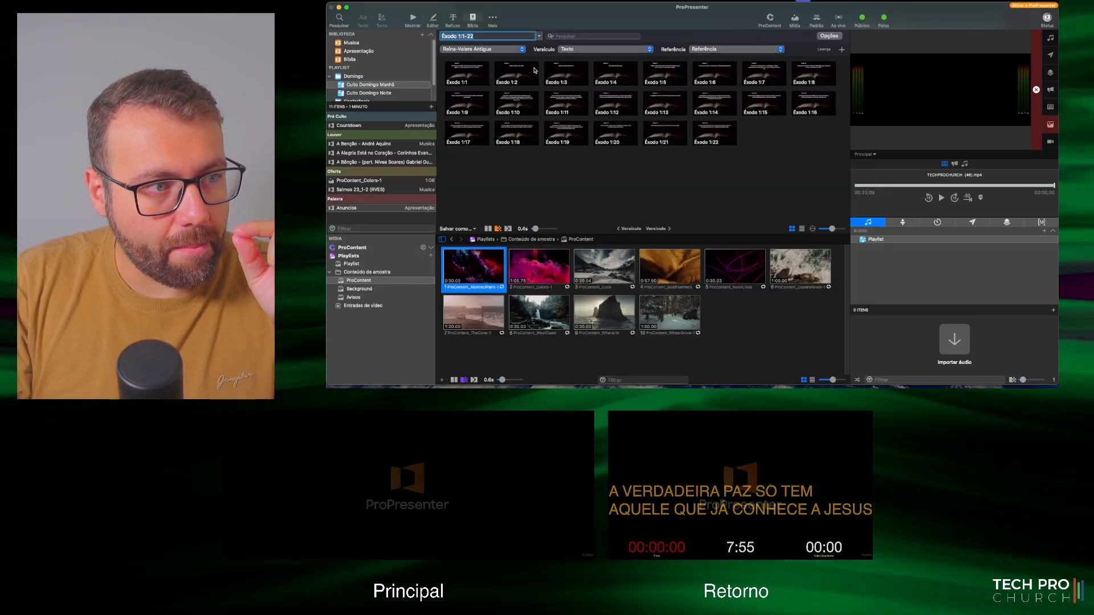
# Step: Enlarge the verse thumbnails and present the opening verses of Éxodo 1 one after another, up to Éxodo 1:5
pyautogui.moveTo(832, 228); pyautogui.dragTo(835, 229)
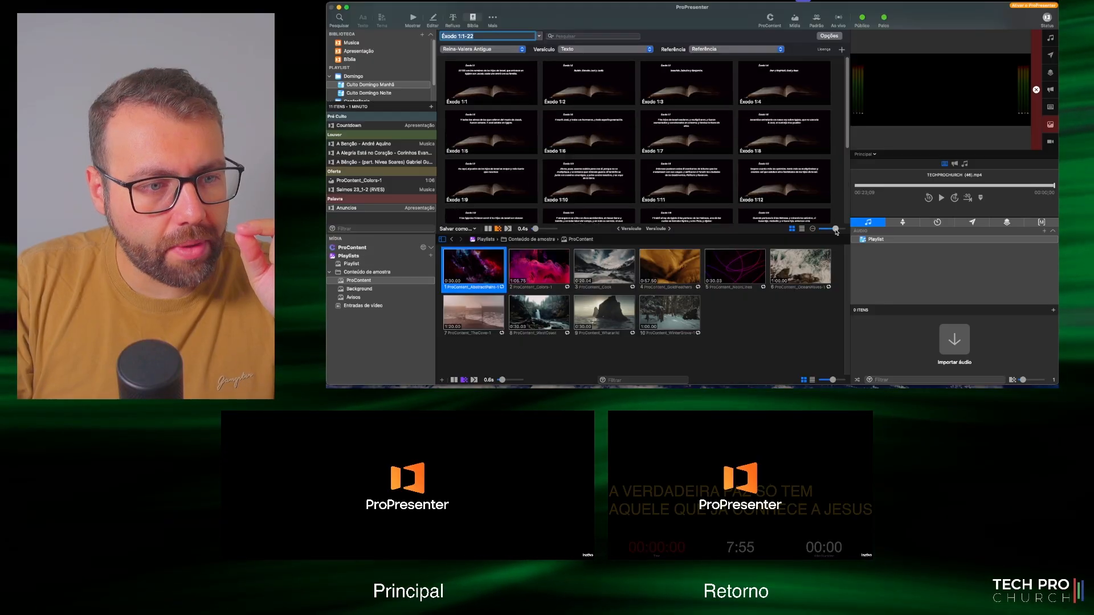
pyautogui.click(481, 80)
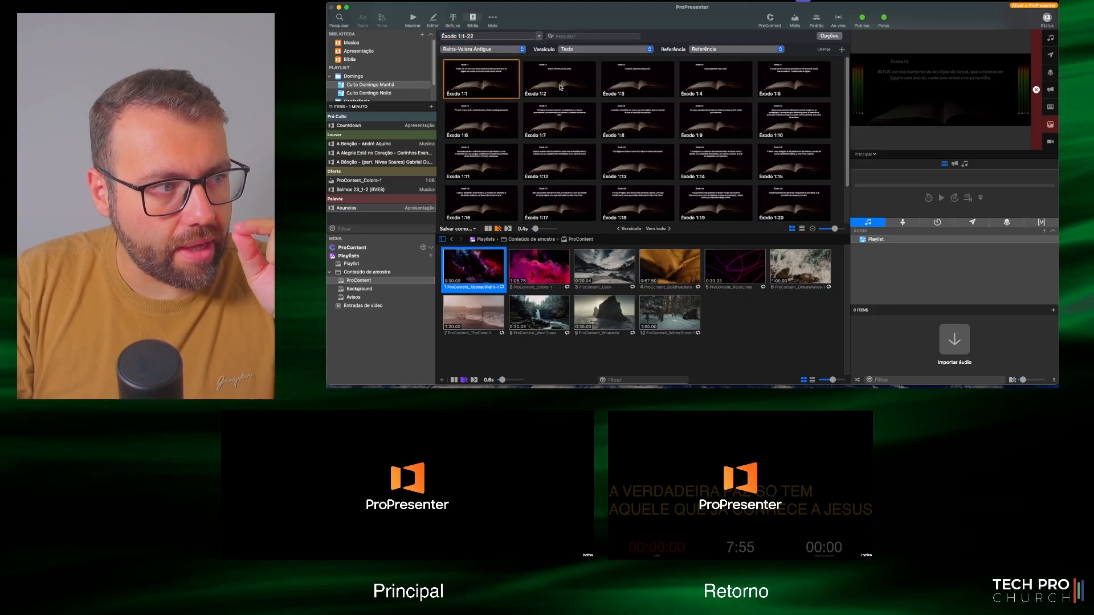
pyautogui.click(559, 85)
pyautogui.click(653, 86)
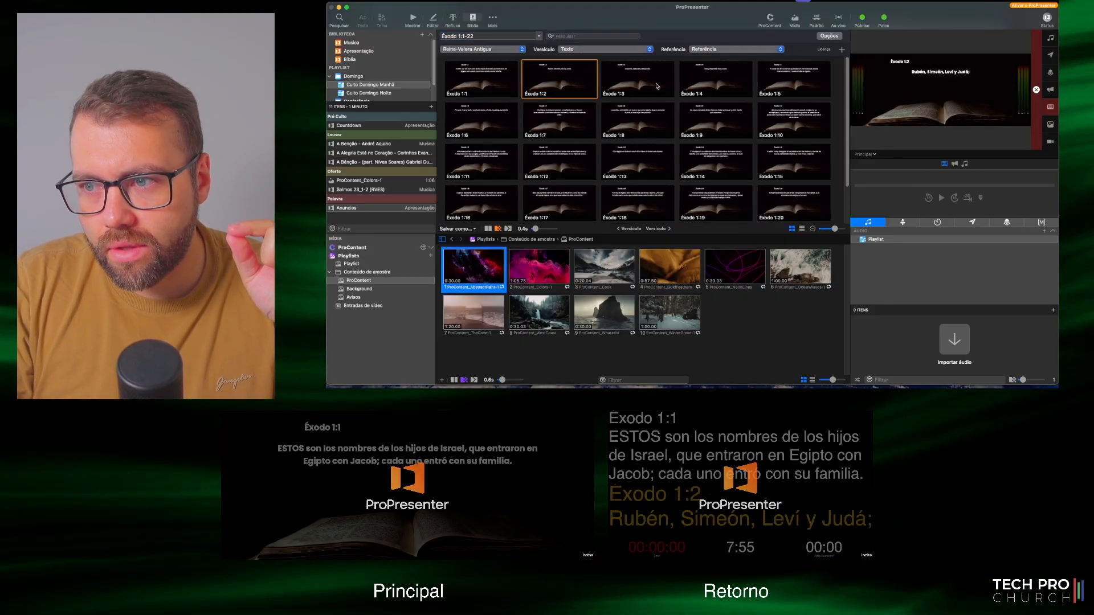
pyautogui.click(729, 85)
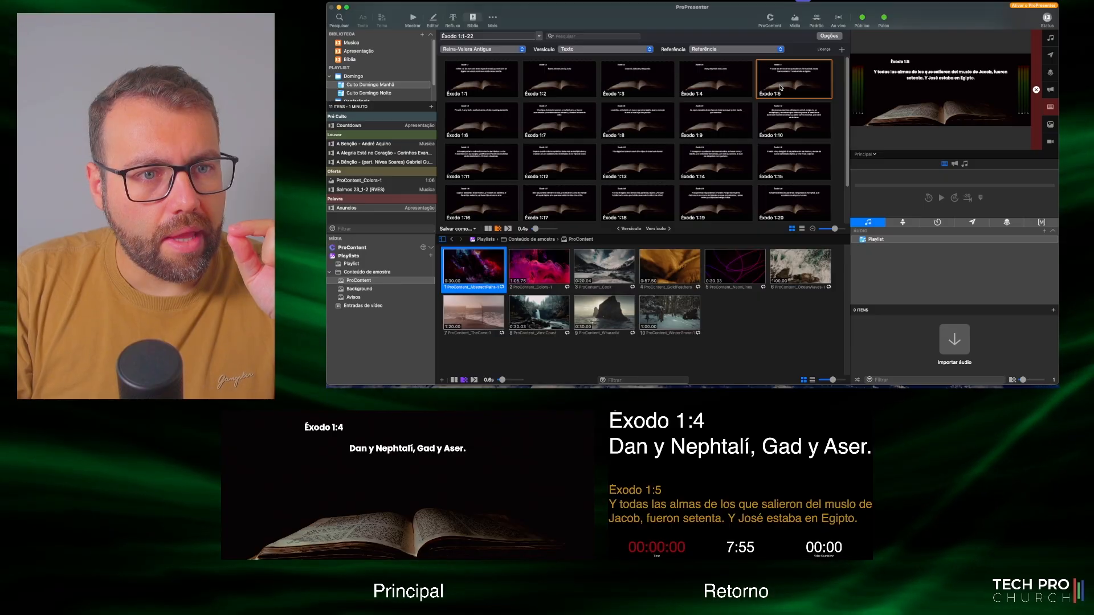
# Step: Load and present only Éxodo 1:2, and extend the passage to Éxodo 1:1-5
pyautogui.click(540, 37)
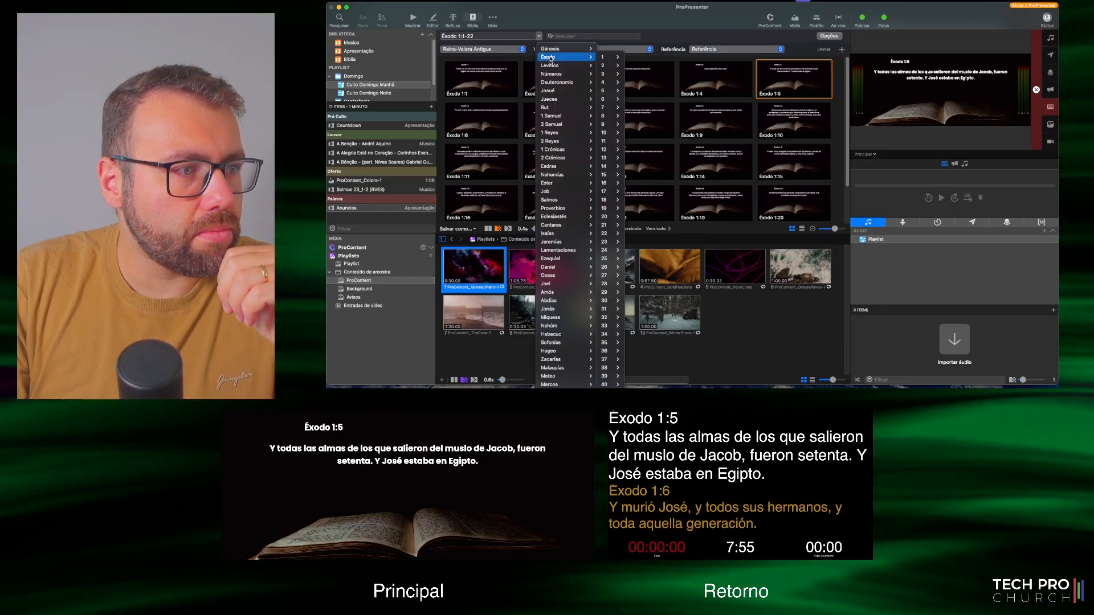
pyautogui.moveTo(604, 58)
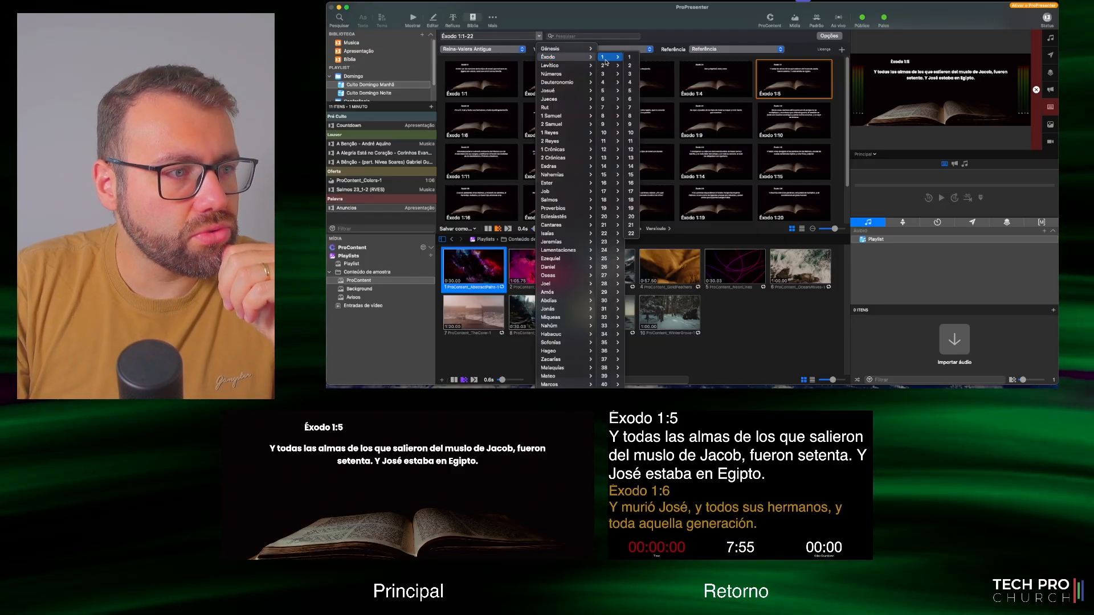
pyautogui.click(632, 74)
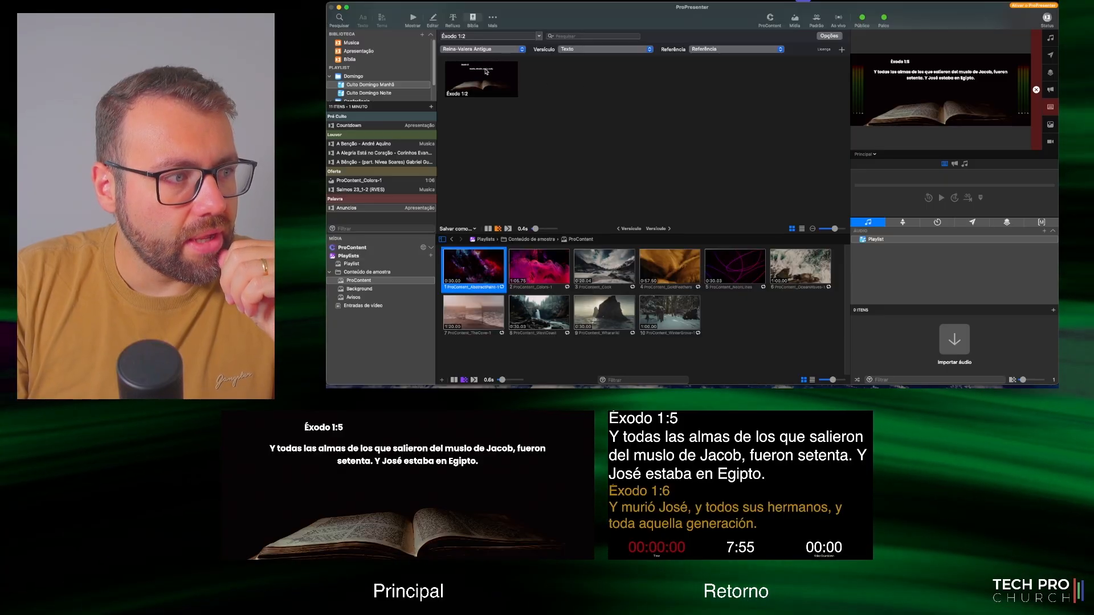
pyautogui.click(485, 73)
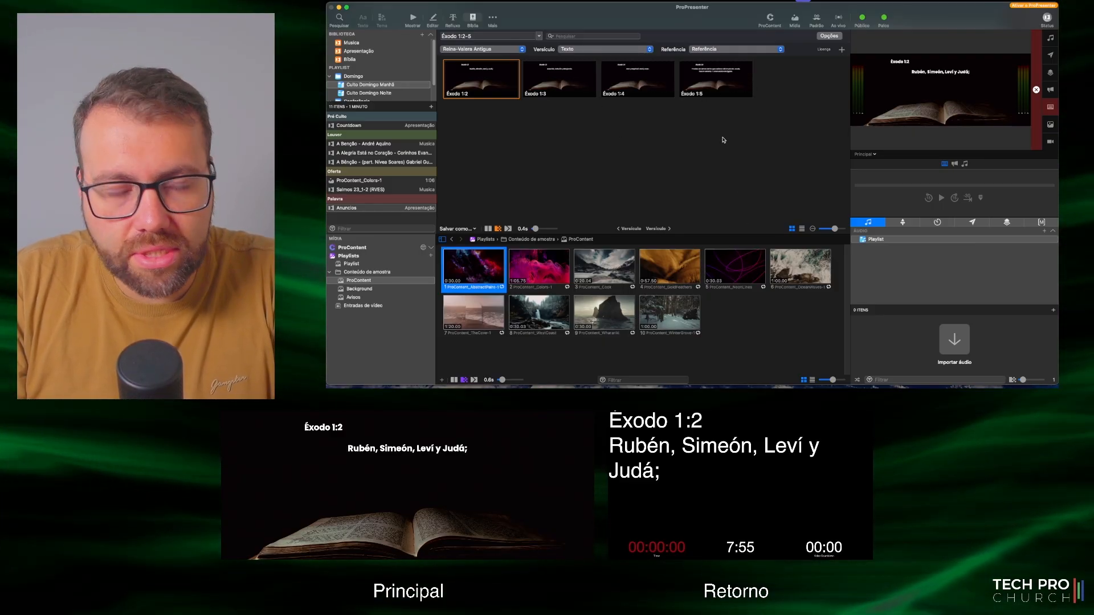
pyautogui.click(628, 229)
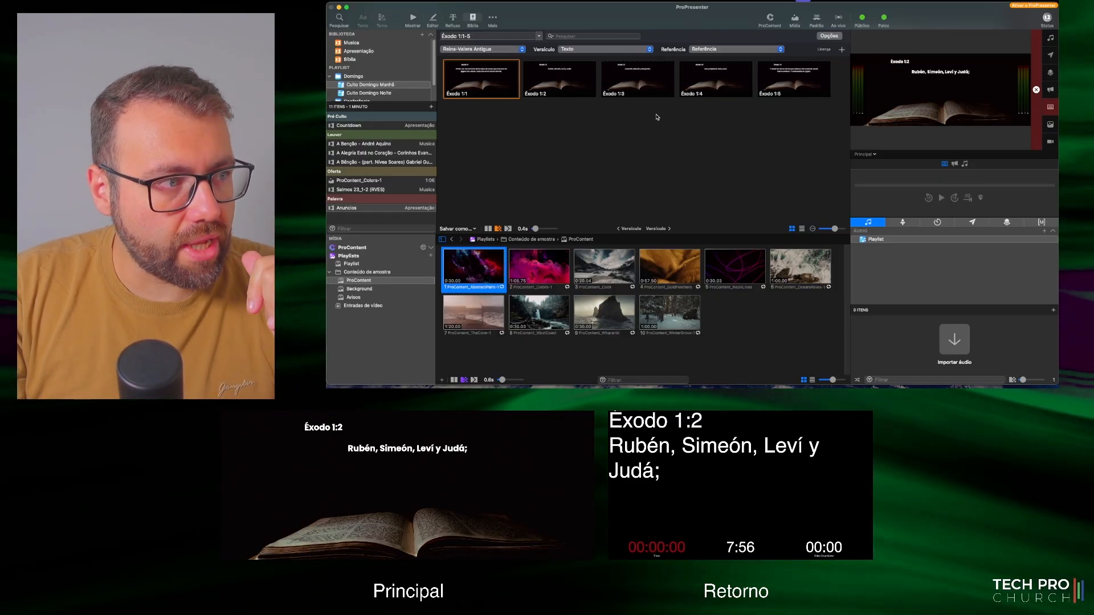
# Step: Switch the Bible translation to King James Version and present verses Exodus 1:1 to 1:5, finishing on Exodus 1:1
pyautogui.click(517, 37)
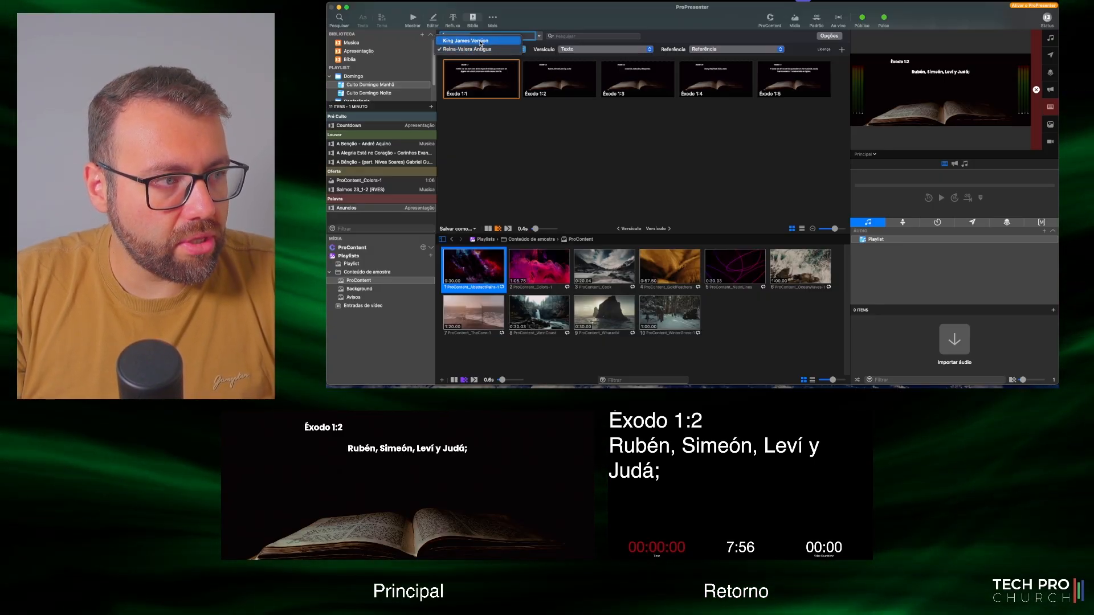
pyautogui.click(473, 41)
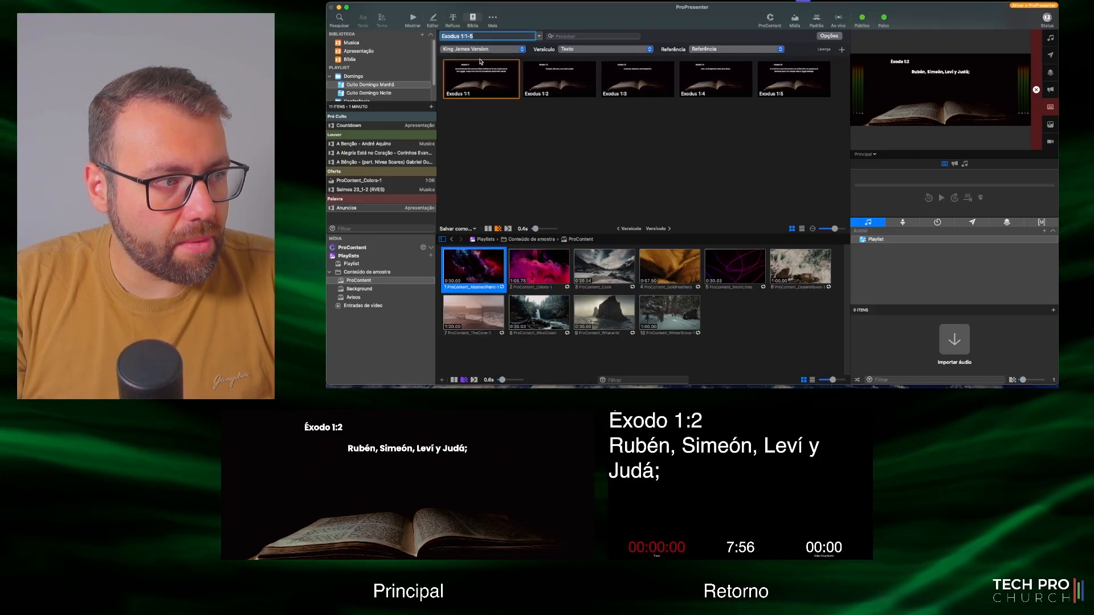
pyautogui.click(481, 75)
pyautogui.click(561, 80)
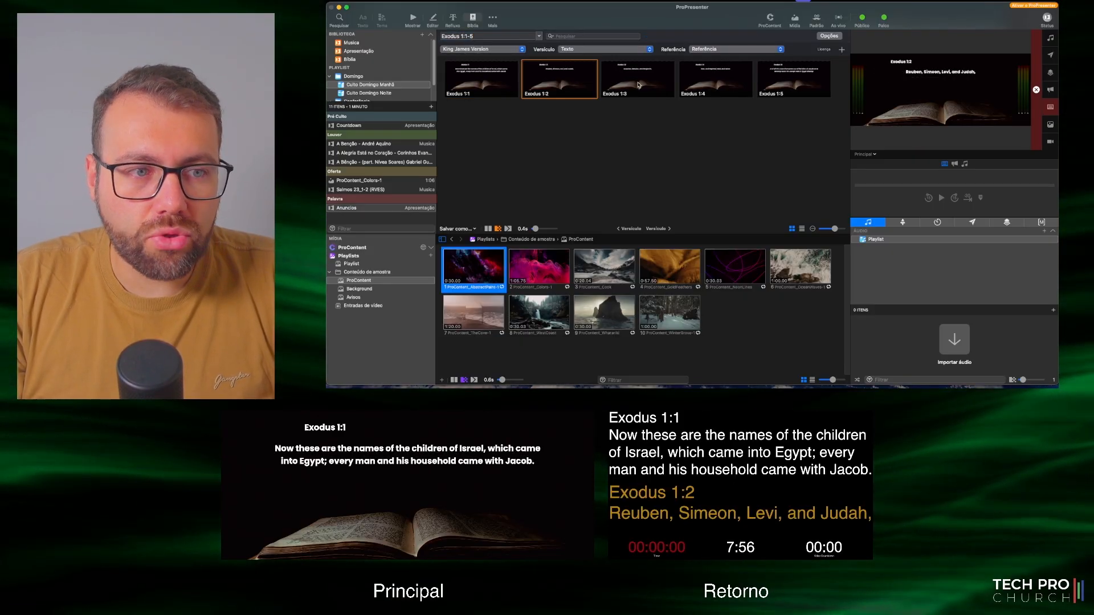
pyautogui.click(638, 84)
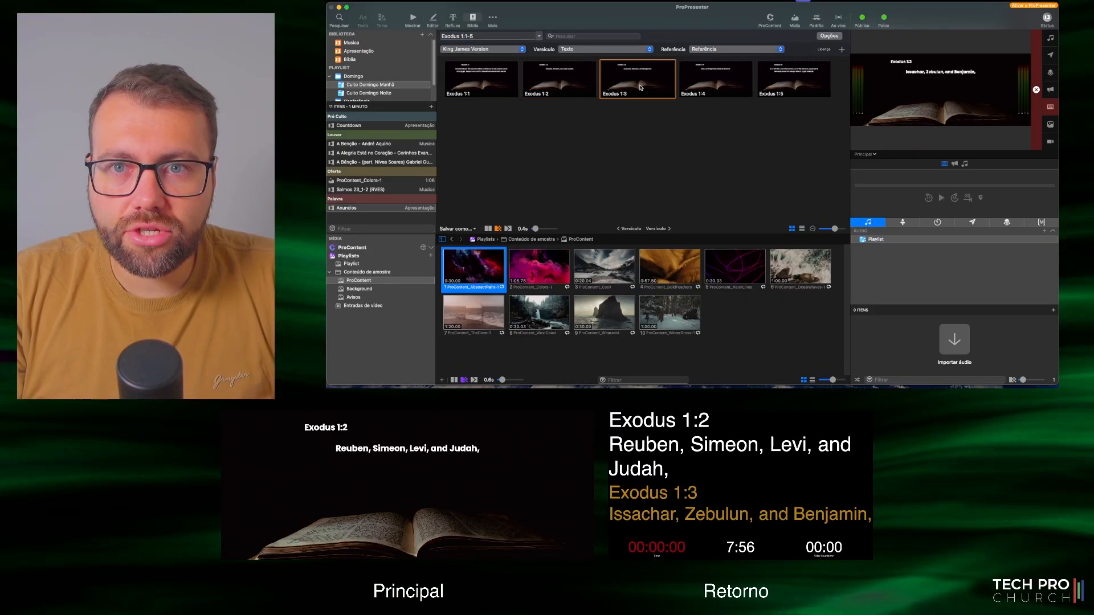
pyautogui.click(710, 77)
pyautogui.click(792, 81)
pyautogui.click(715, 82)
pyautogui.click(561, 84)
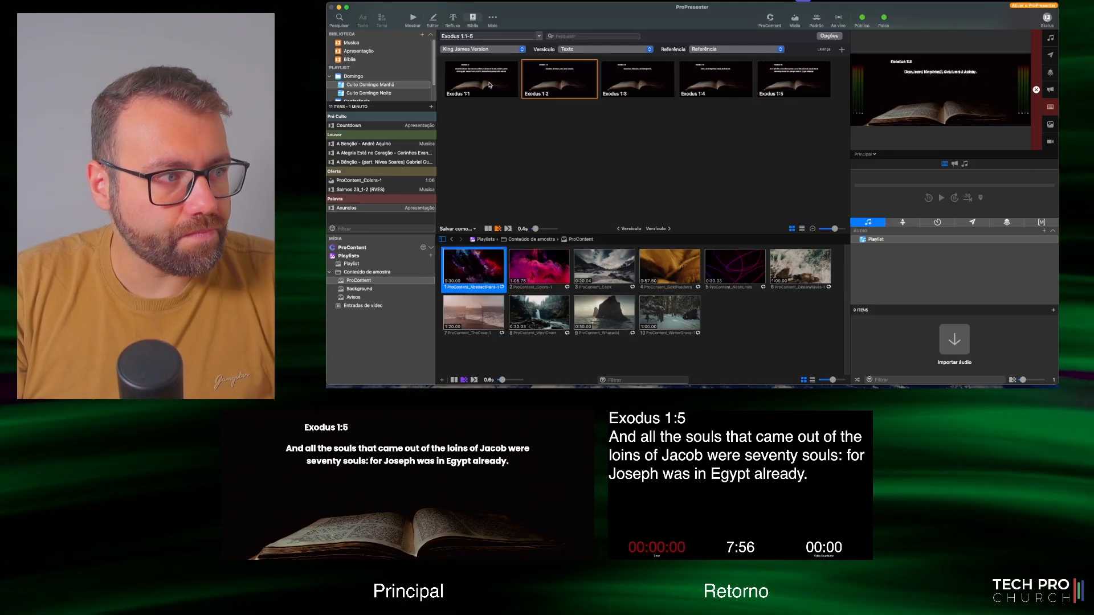
pyautogui.click(489, 85)
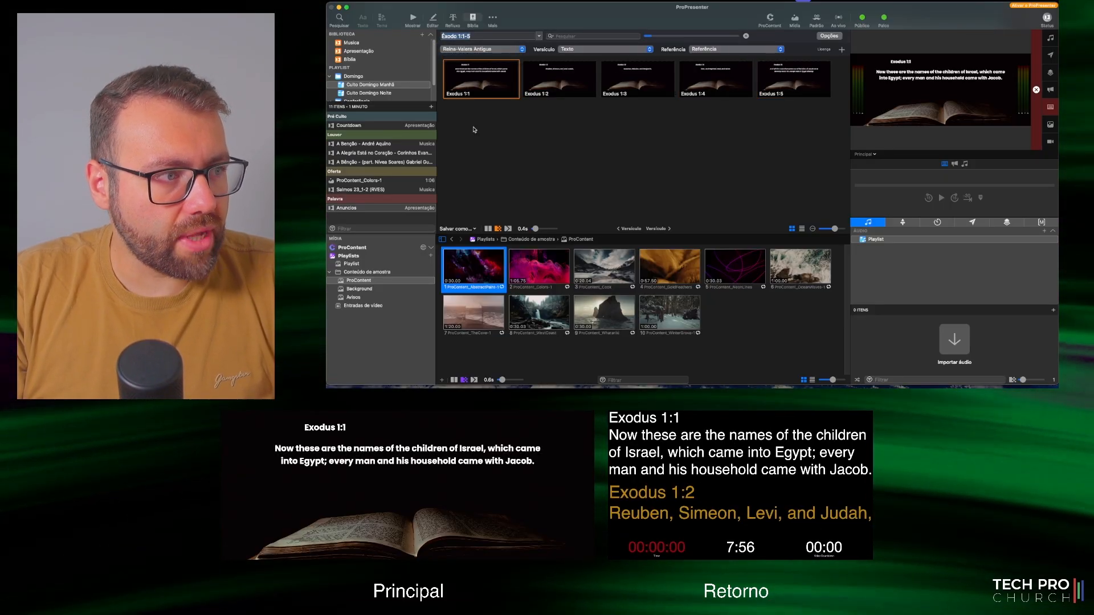
# Step: Set the Bible translation back to Reina-Valera Antigua and present the verses of the passage up to Éxodo 1:5
pyautogui.click(560, 73)
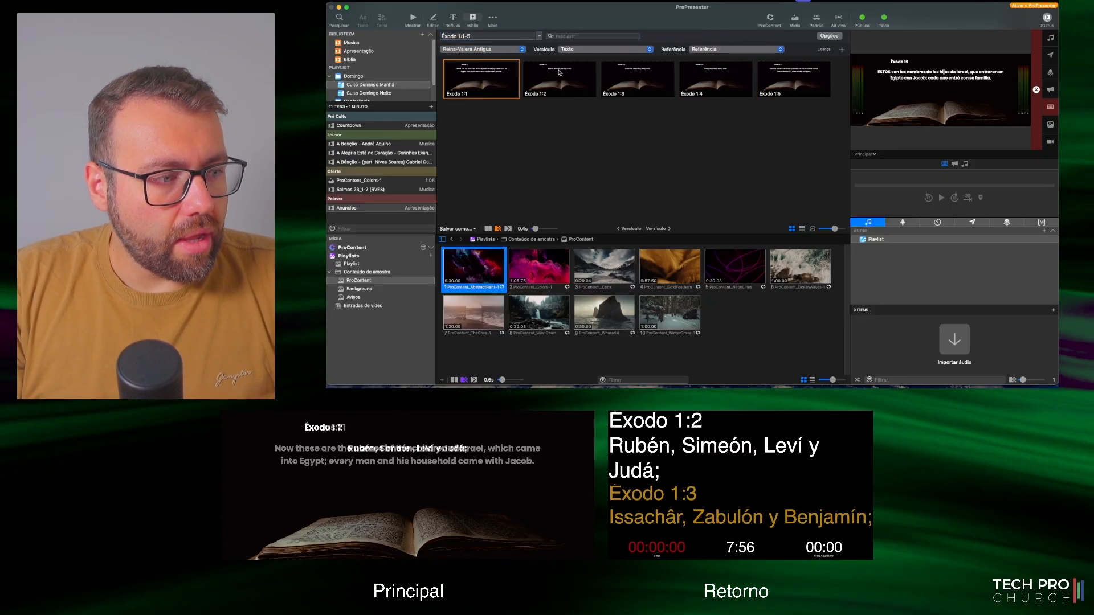
pyautogui.click(558, 72)
pyautogui.click(637, 76)
pyautogui.click(717, 78)
pyautogui.click(805, 80)
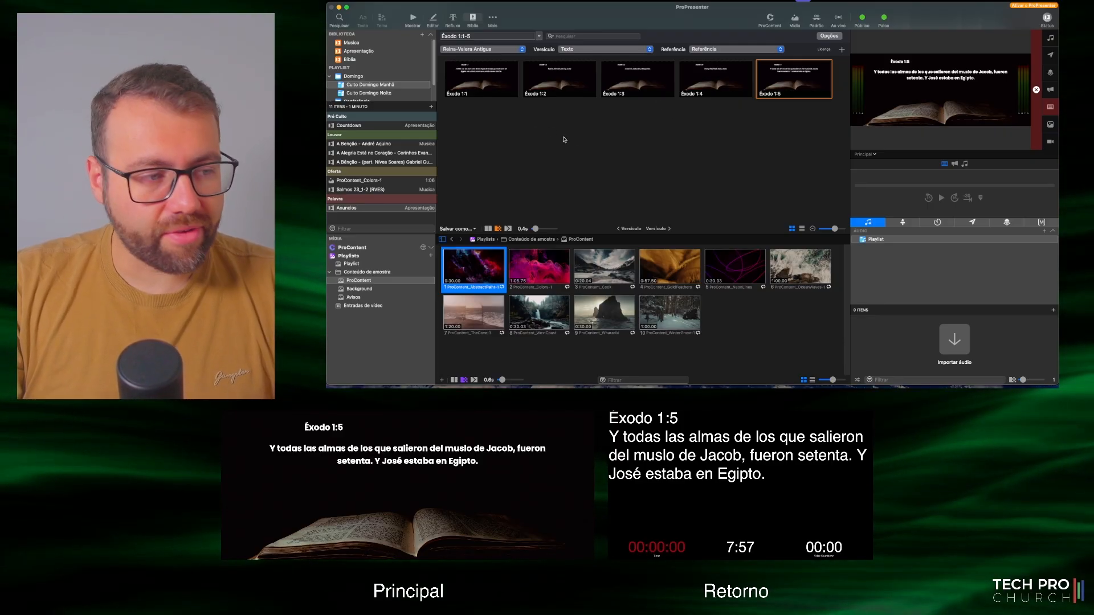
# Step: Save the Éxodo 1:1-5 passage to the Culto Domingo Noite playlist and open that playlist
pyautogui.click(472, 229)
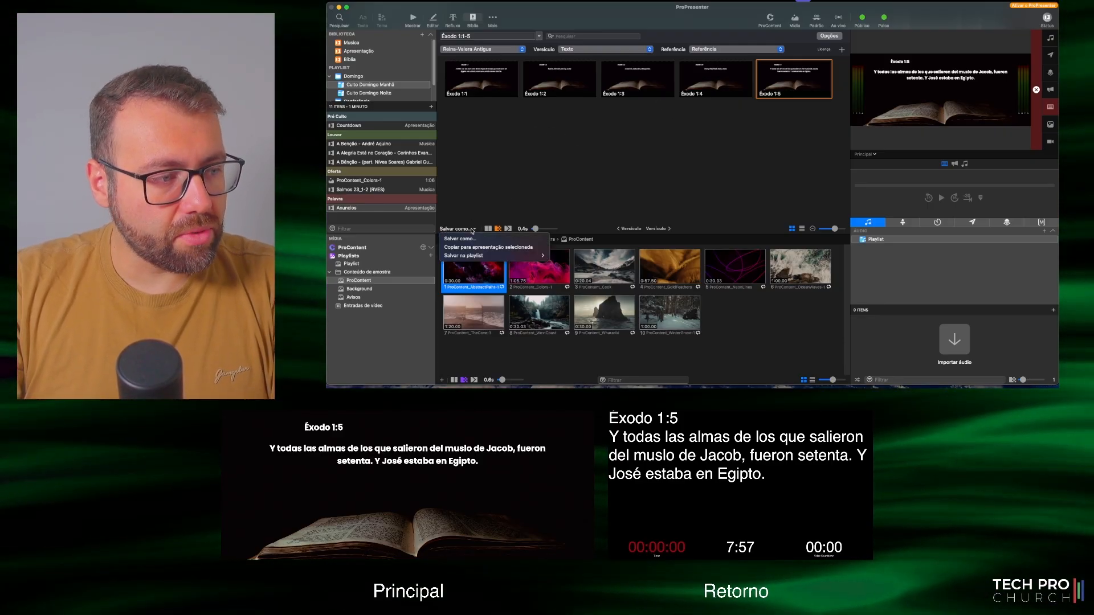
pyautogui.moveTo(513, 255)
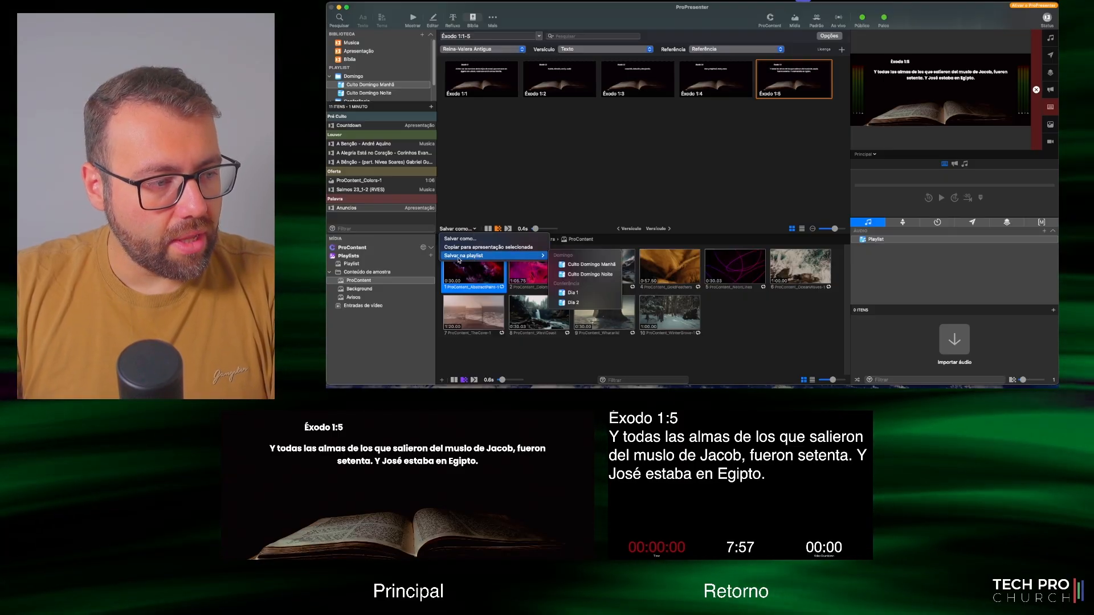
pyautogui.click(587, 275)
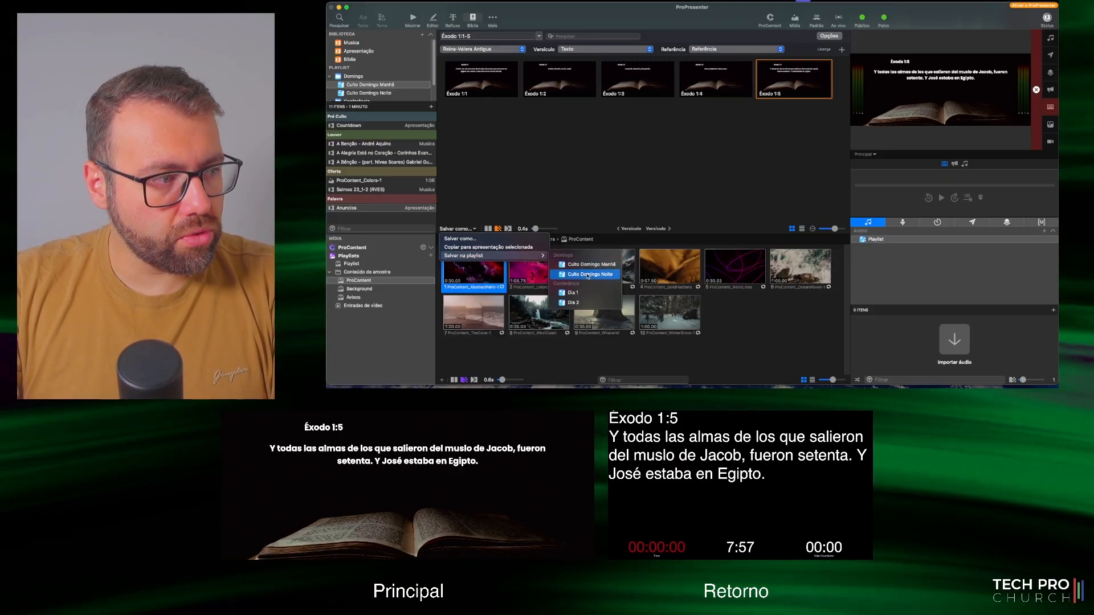
pyautogui.click(370, 93)
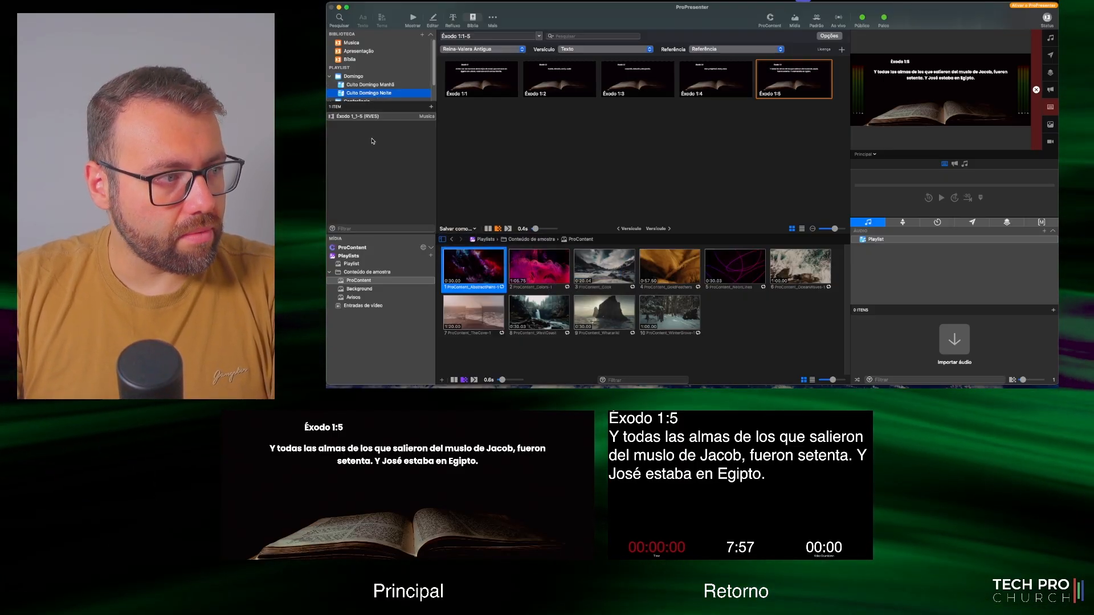
# Step: Add the saved Éxodo 1_1-5 (RVES) item to the Culto Domingo Manhã playlist, below Anuncios in the Palavra section
pyautogui.click(371, 117)
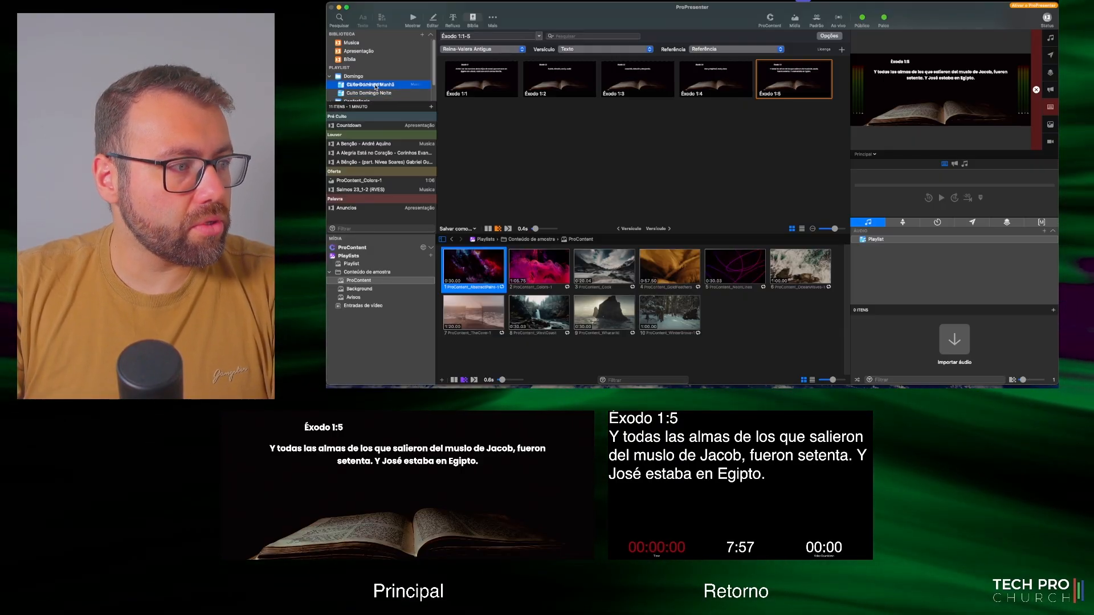
pyautogui.moveTo(360, 217)
pyautogui.mouseDown()
pyautogui.moveTo(369, 182)
pyautogui.moveTo(364, 215)
pyautogui.mouseUp()
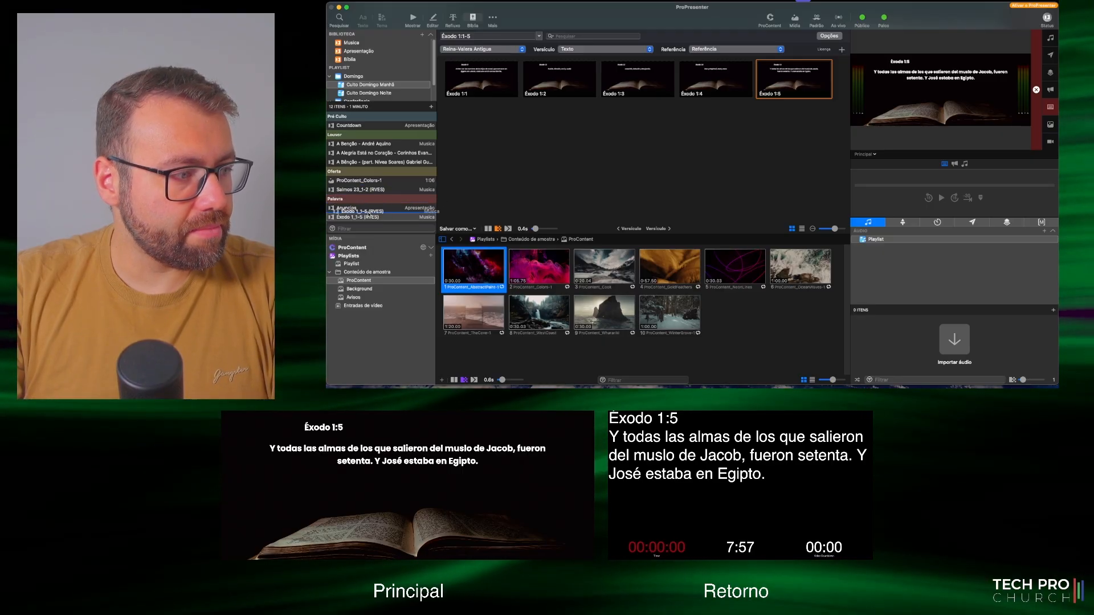
# Step: Return to the slide show view and look through the items of the Culto Domingo Manhã playlist
pyautogui.click(361, 208)
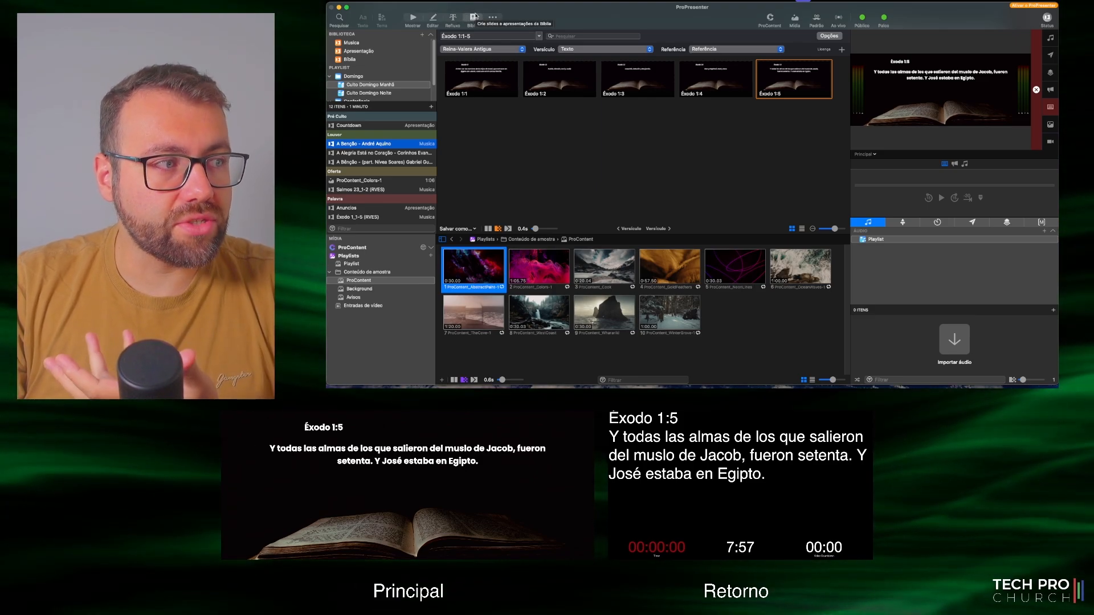
pyautogui.click(413, 19)
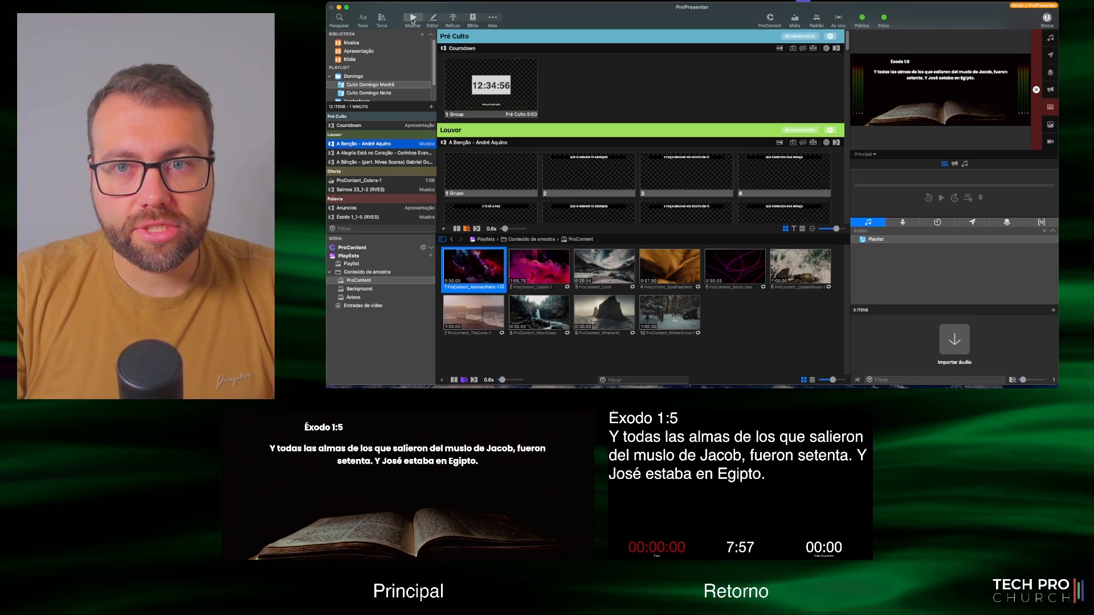
pyautogui.click(364, 180)
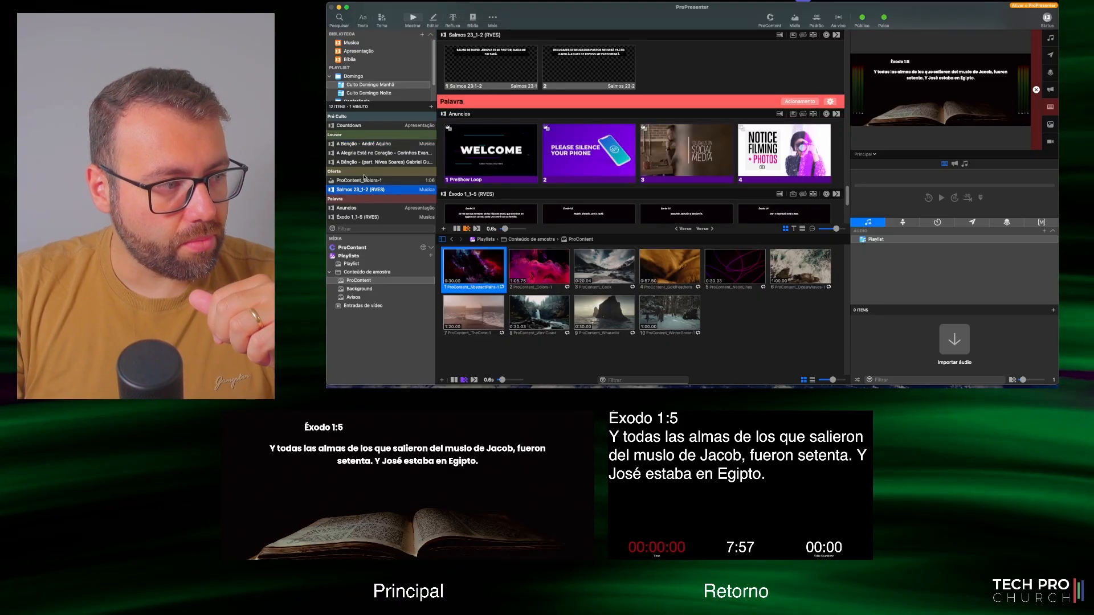
# Step: Open the Éxodo 1_1-5 (RVES) item in the playlist and present the following verse, Éxodo 1:6
pyautogui.click(366, 217)
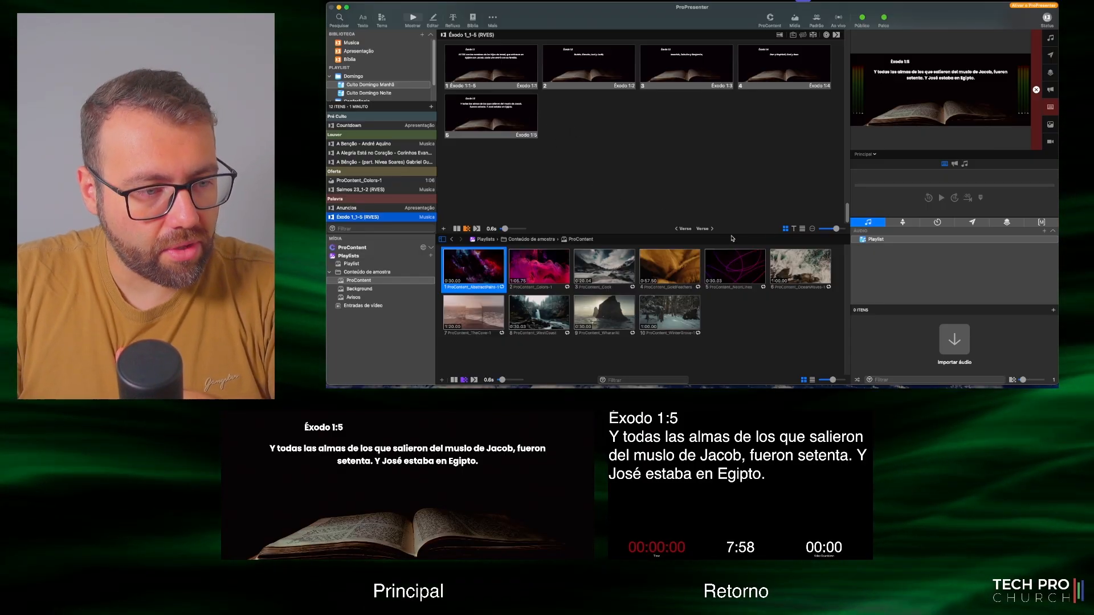
pyautogui.click(707, 229)
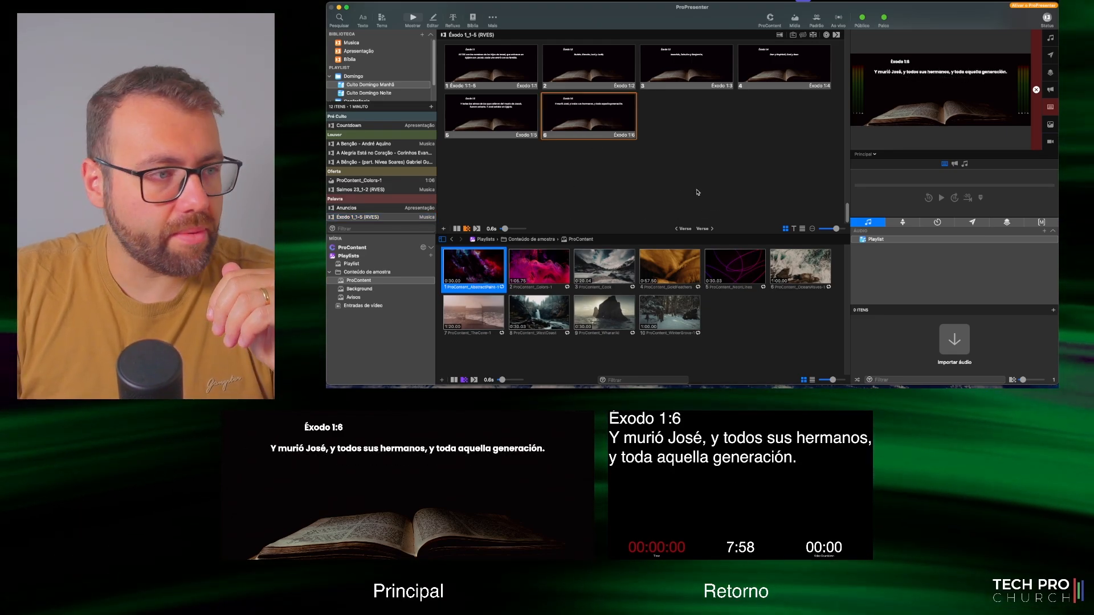
# Step: Return to the Bible and look up chapter 2 of Salmos
pyautogui.click(473, 21)
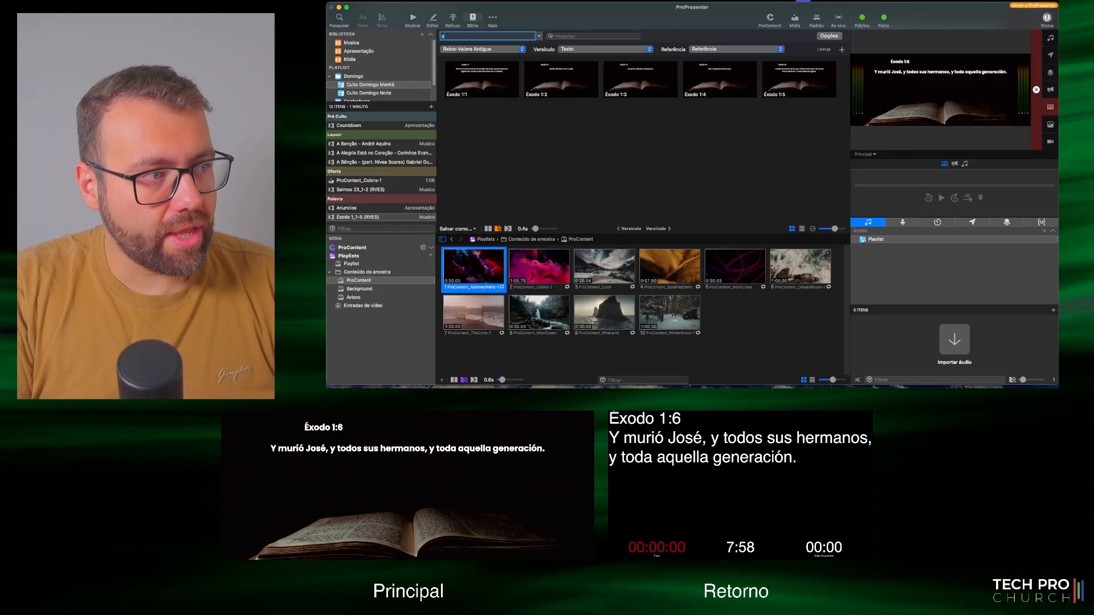
pyautogui.write('Sal')
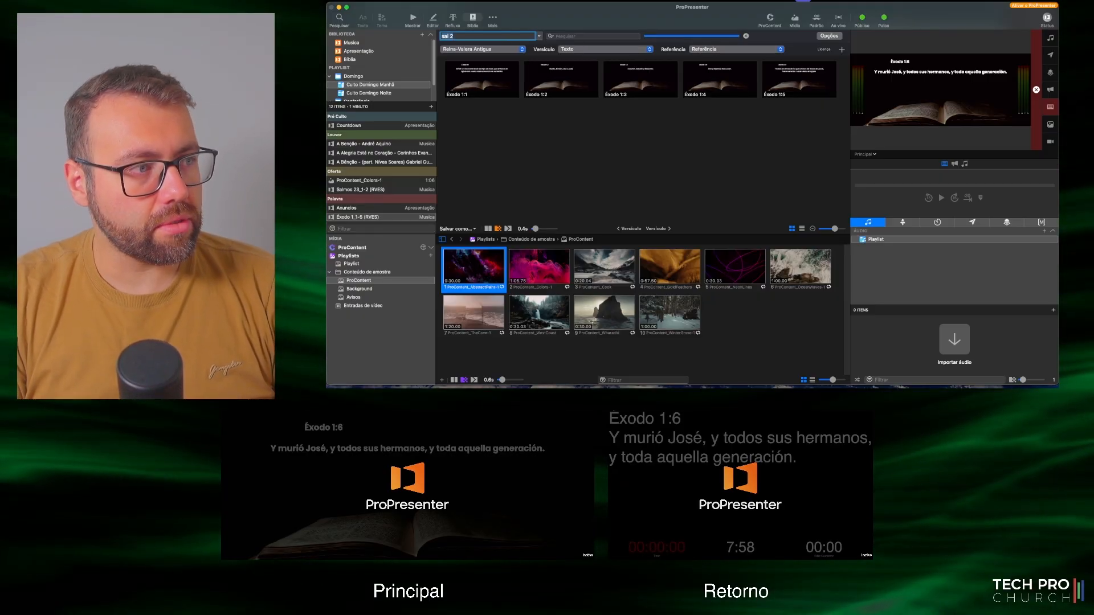
pyautogui.press('Return')
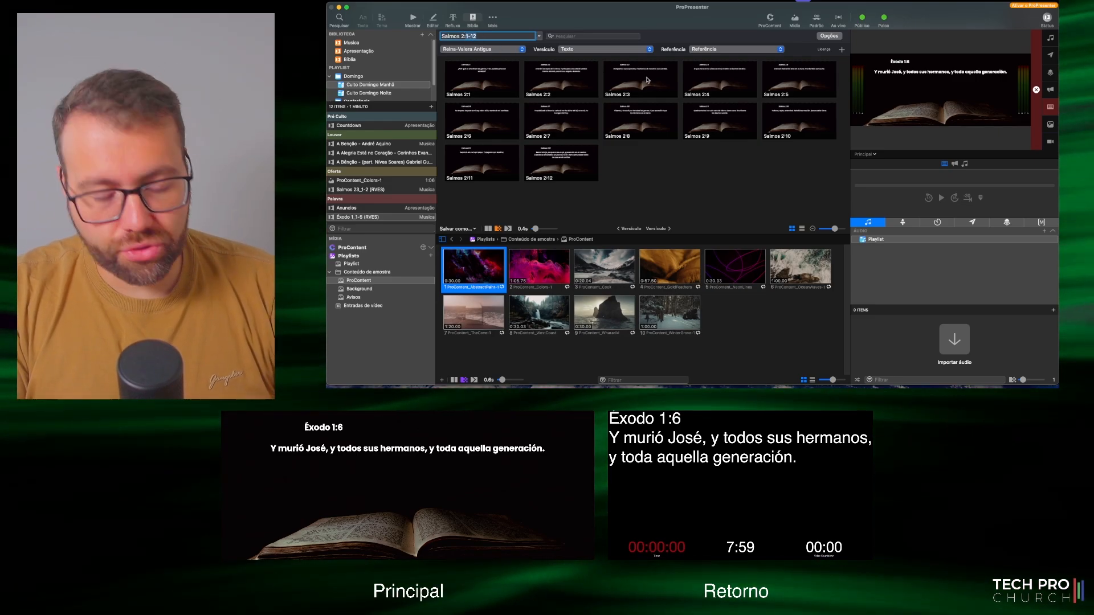
# Step: Change the Bible reference to Salmos 3:2-6 and load the passage
pyautogui.press('BackSpace')
pyautogui.press('BackSpace')
pyautogui.press('BackSpace')
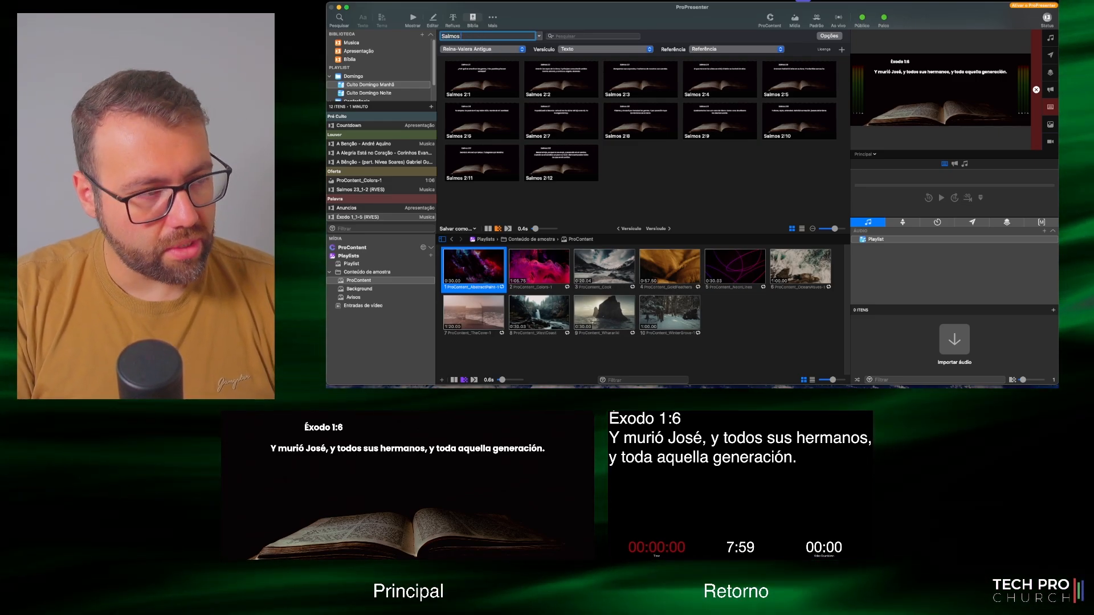
pyautogui.write('3:2-6')
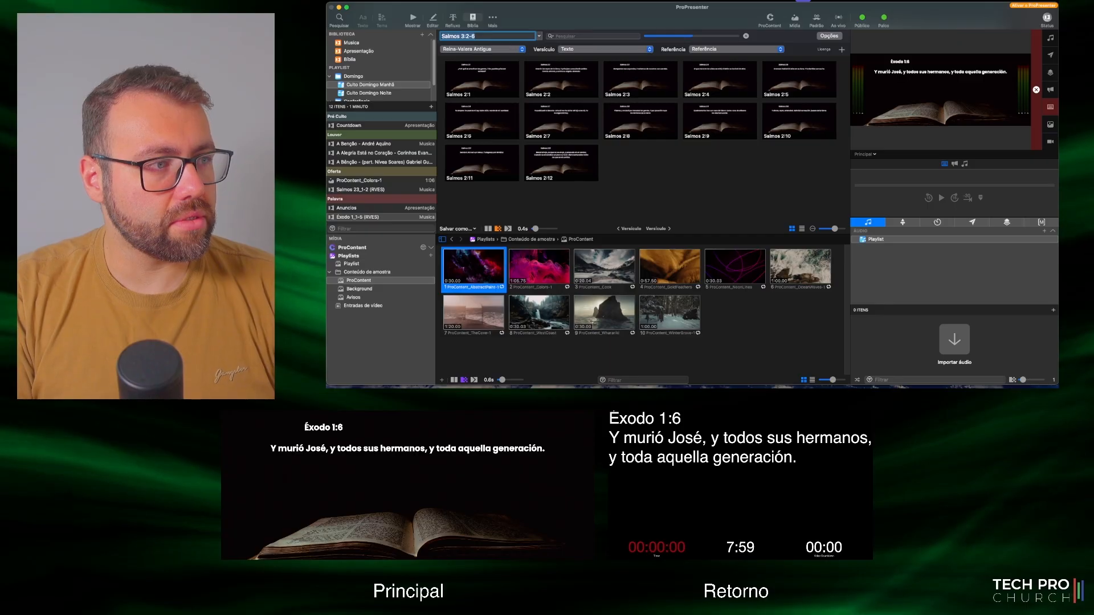
pyautogui.press('Return')
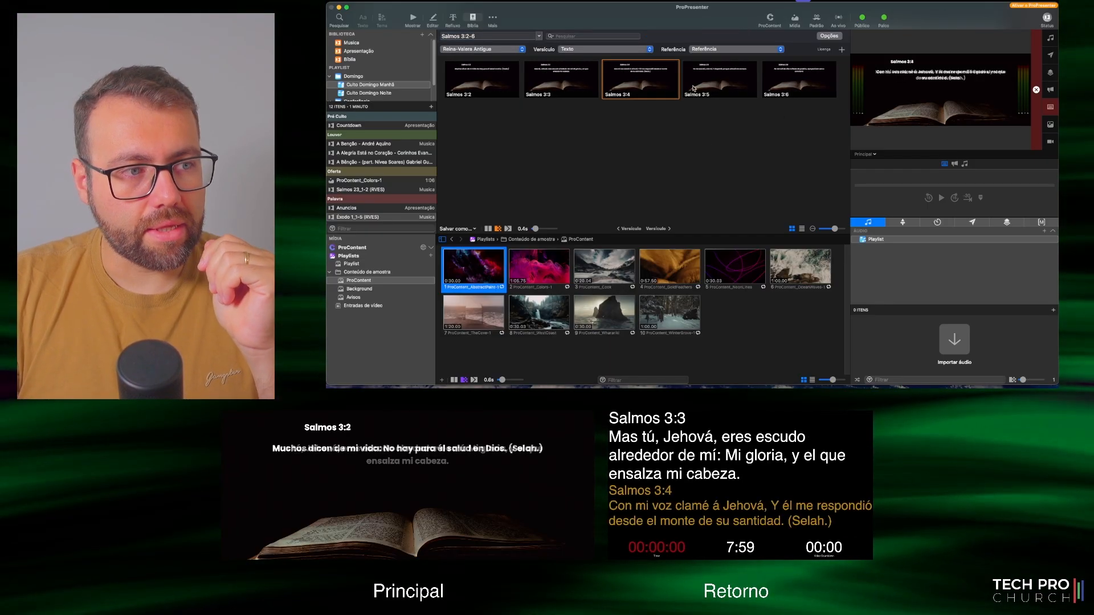
# Step: Present Salmos 3:5 and 3:6, and view the options for saving the passage without choosing one
pyautogui.click(720, 80)
pyautogui.click(799, 79)
pyautogui.click(457, 230)
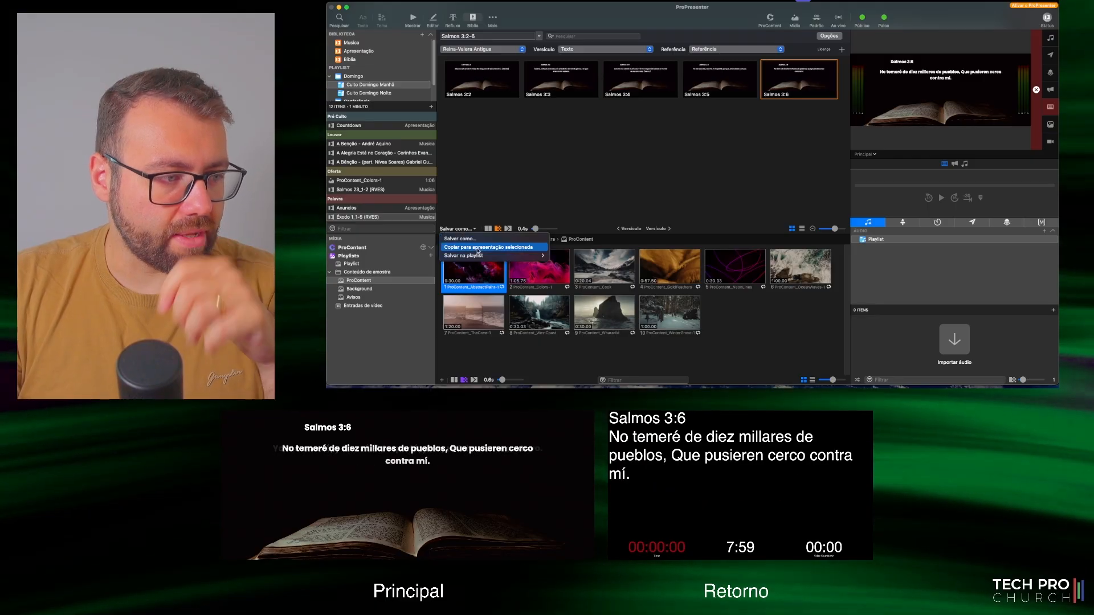
pyautogui.click(624, 176)
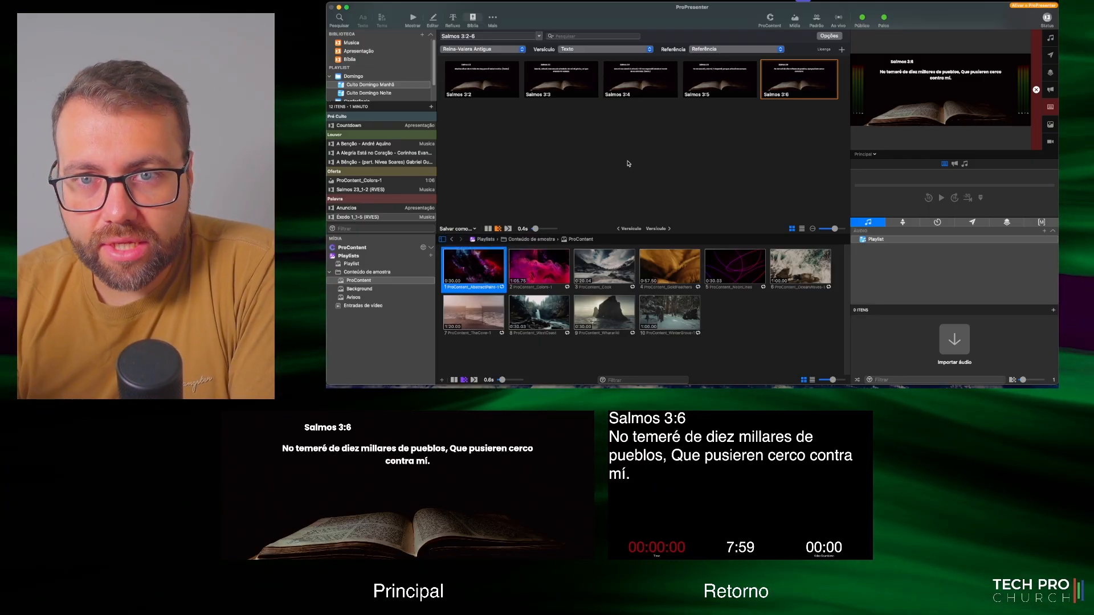
# Step: Browse the list of Bible books and load chapter 1 of Levítico
pyautogui.click(539, 37)
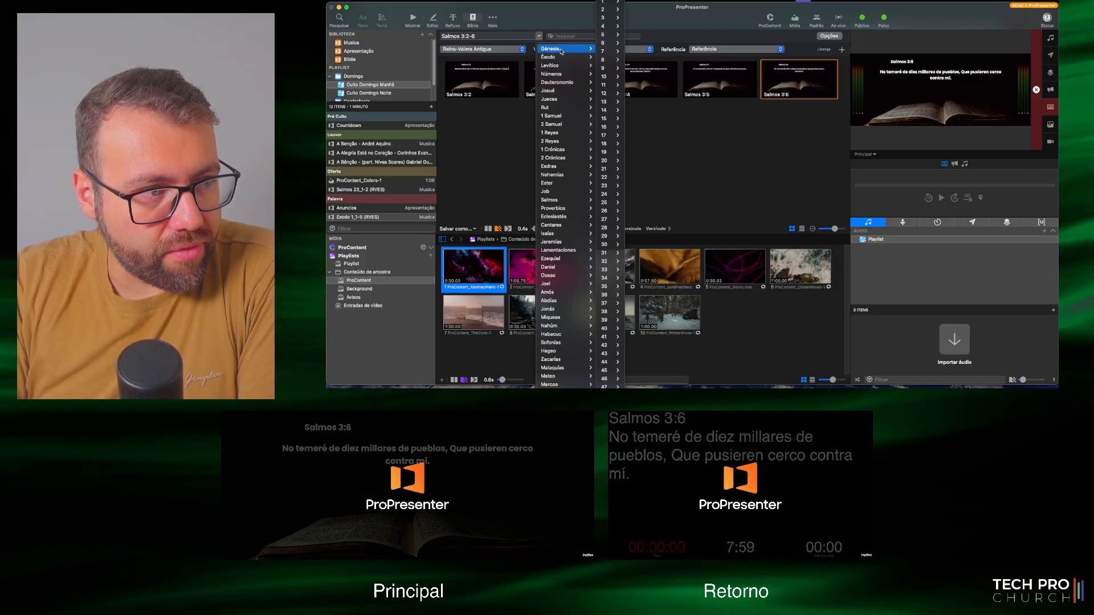
pyautogui.moveTo(566, 68)
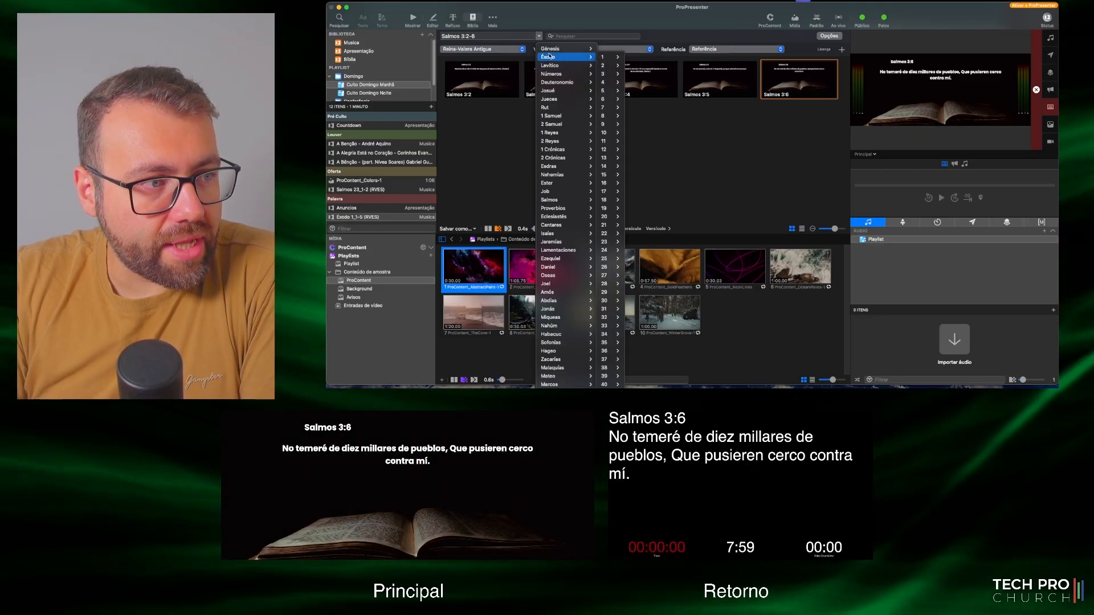
pyautogui.click(550, 59)
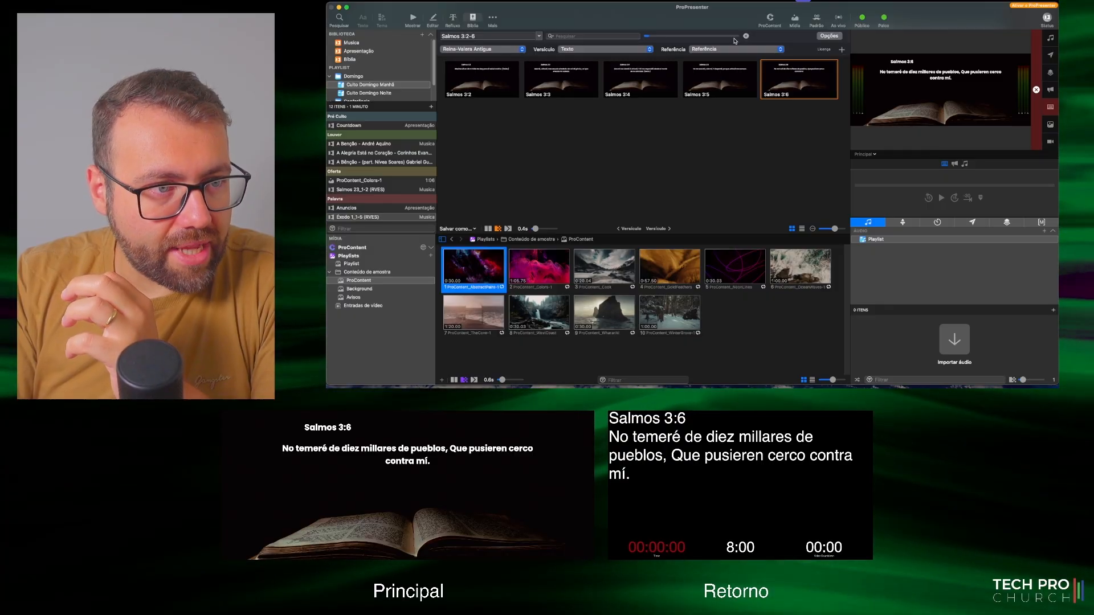
pyautogui.click(539, 36)
pyautogui.moveTo(571, 66)
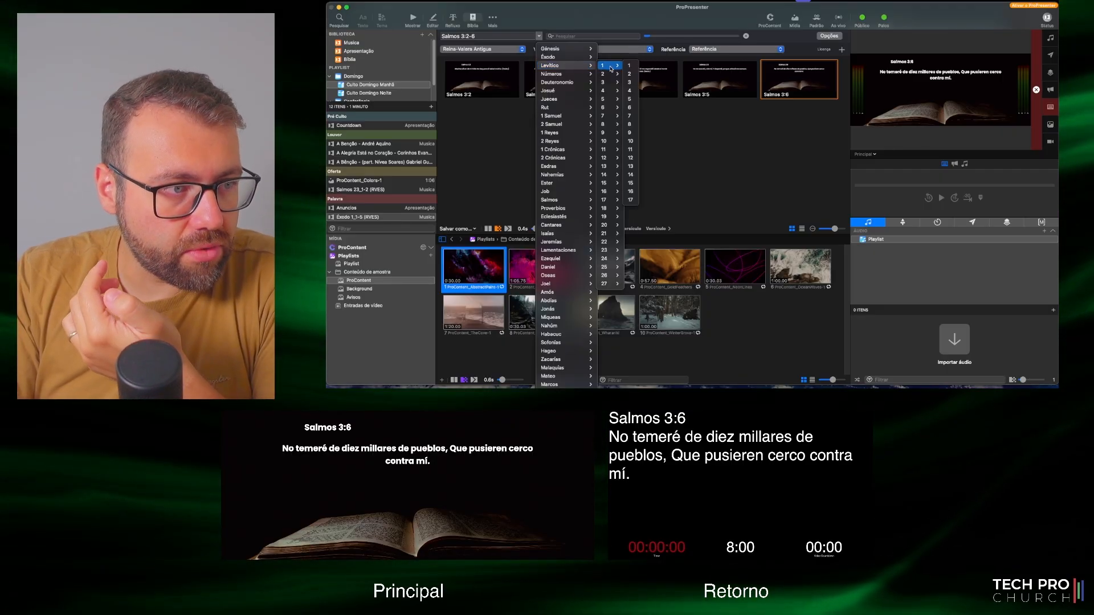
pyautogui.press('Escape')
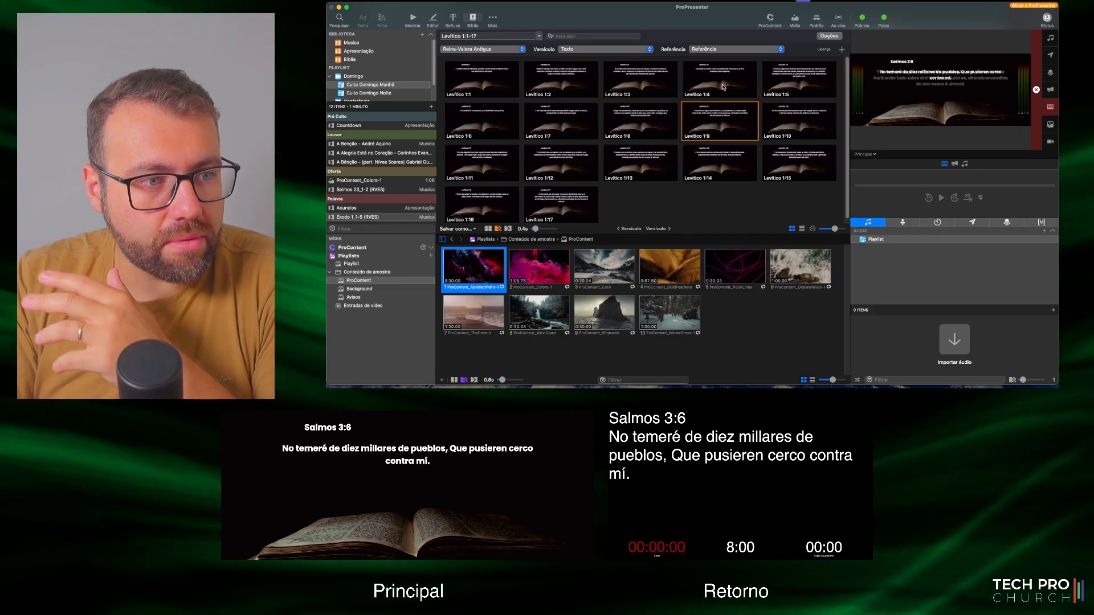
# Step: Present the verses Levítico 1:9, 1:4 and 1:8 out of sequence
pyautogui.click(719, 124)
pyautogui.click(724, 85)
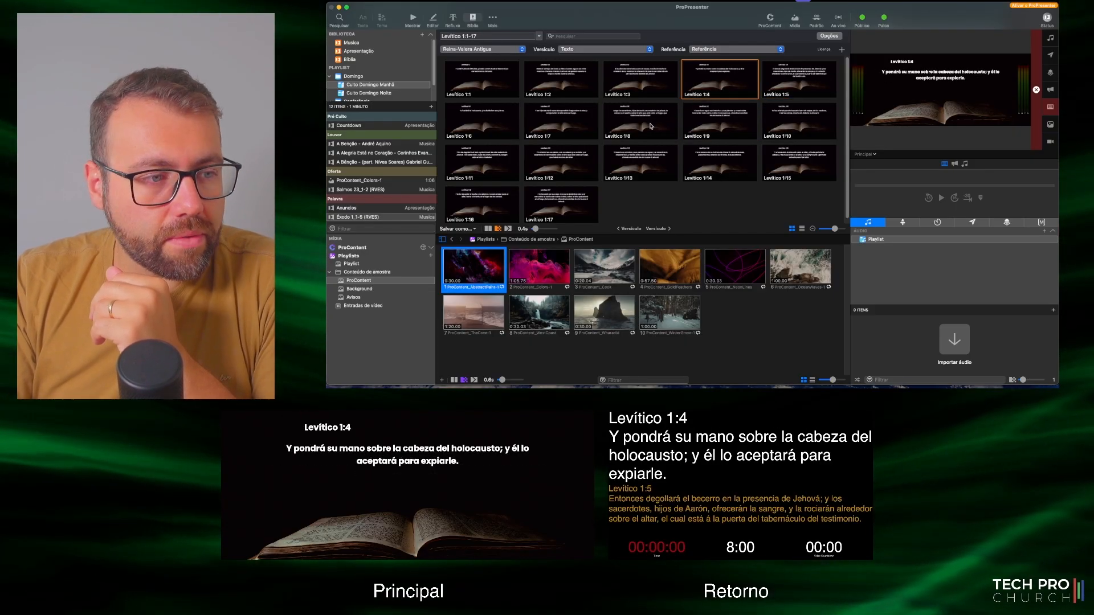
pyautogui.click(640, 121)
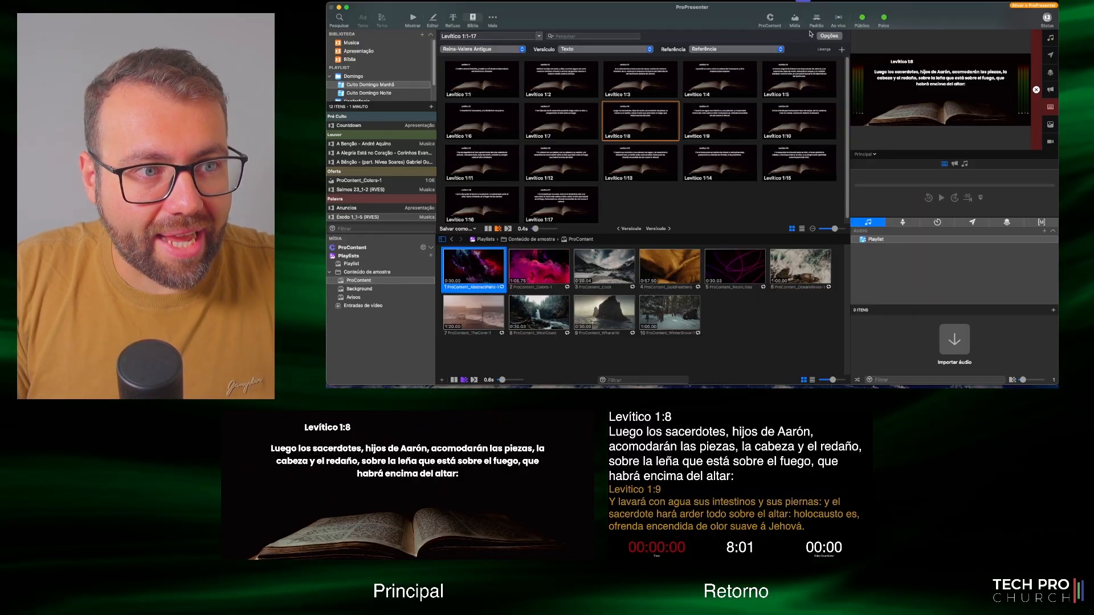
# Step: Hide and show the media area several times, leaving it shown below the verses
pyautogui.click(795, 20)
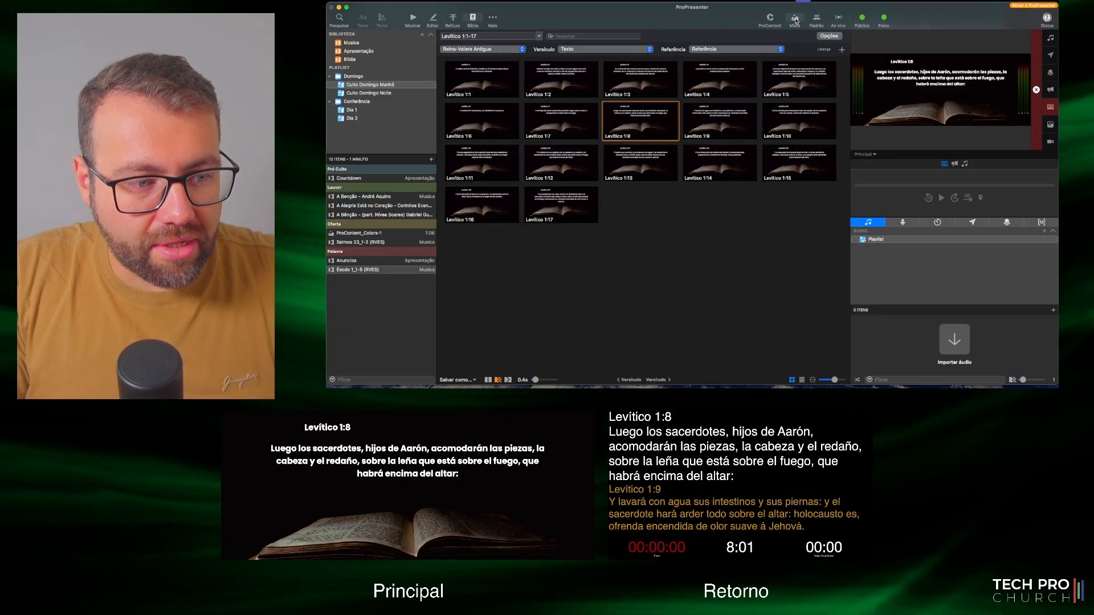
pyautogui.click(796, 21)
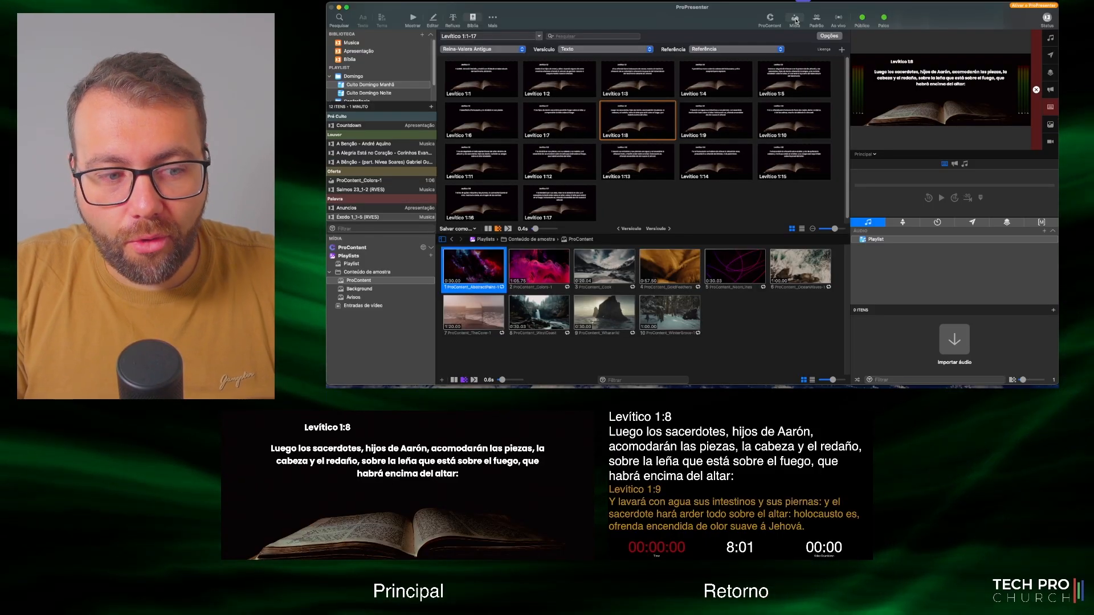
pyautogui.click(796, 20)
pyautogui.click(795, 20)
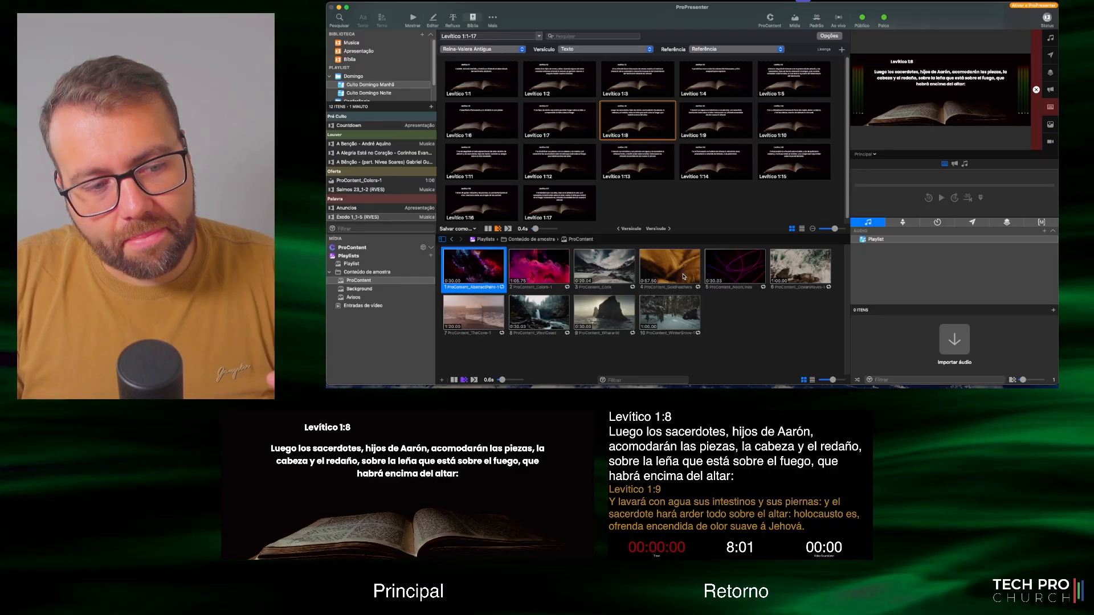
pyautogui.click(795, 20)
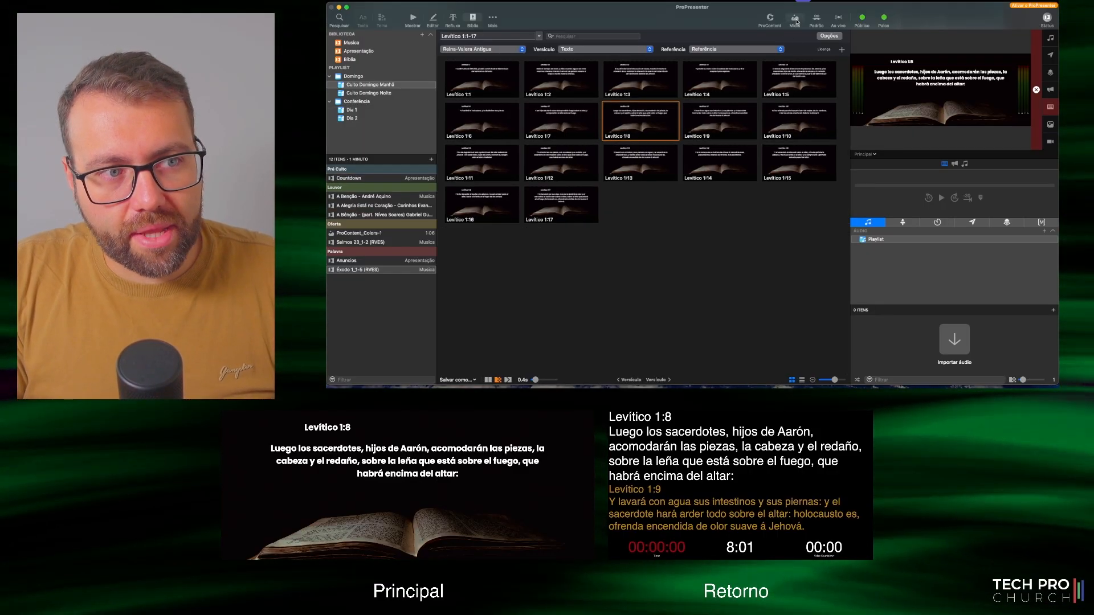
pyautogui.click(795, 19)
pyautogui.click(795, 19)
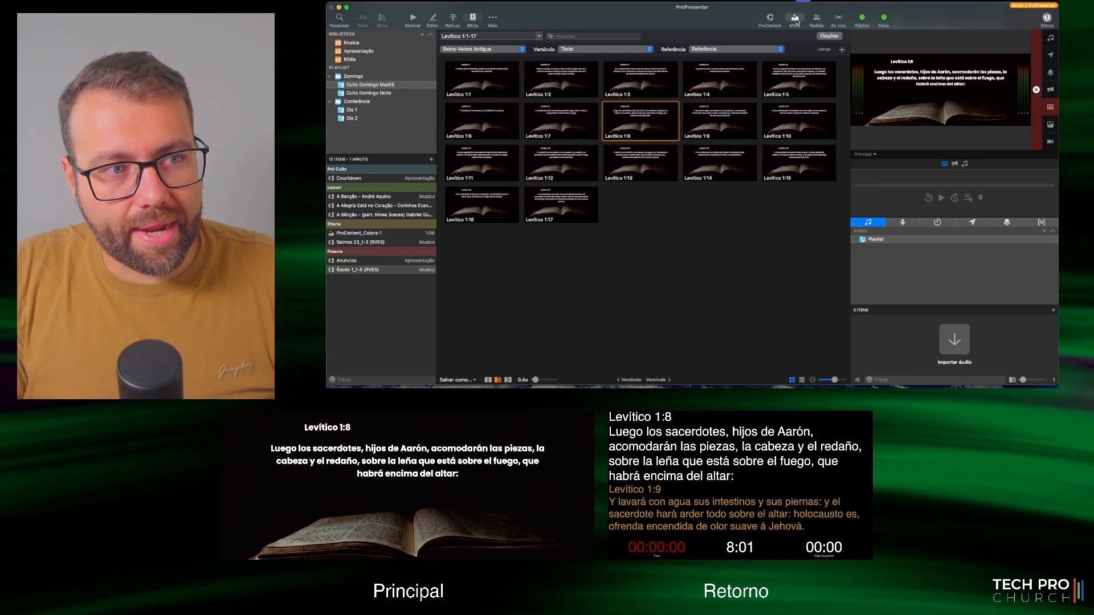
pyautogui.click(795, 20)
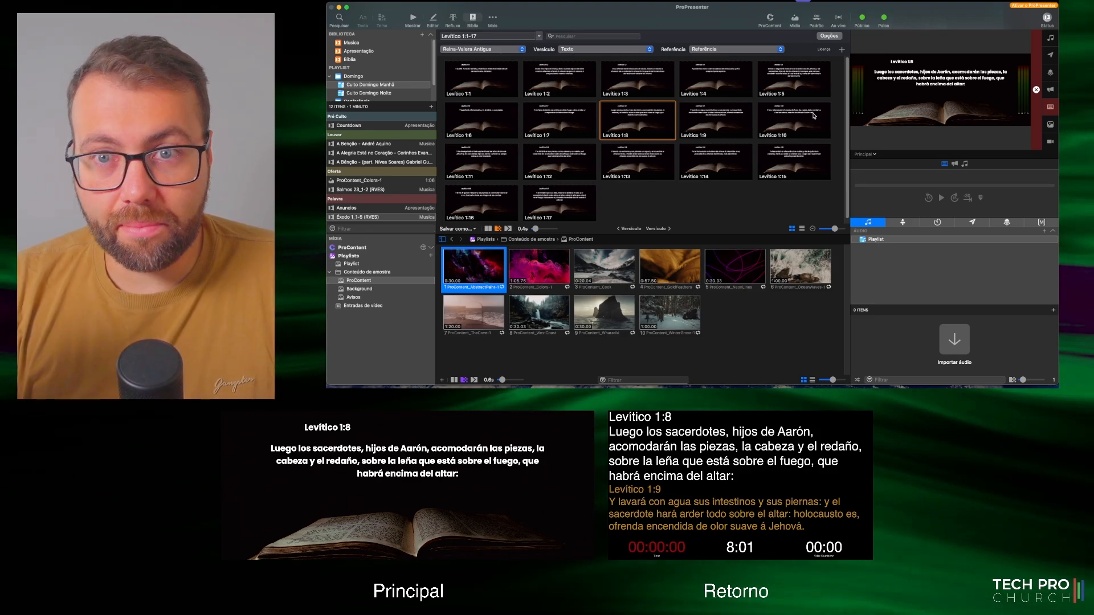
# Step: Switch the Público (audience) screen output off and back on, and do the same for the Palco (stage) screen
pyautogui.click(862, 19)
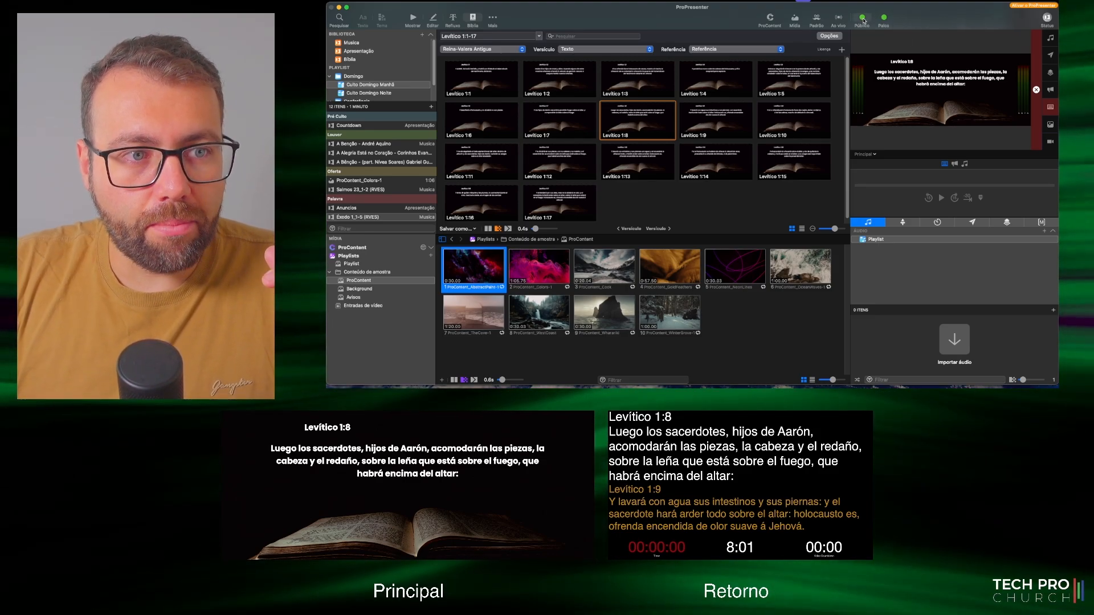
pyautogui.click(862, 19)
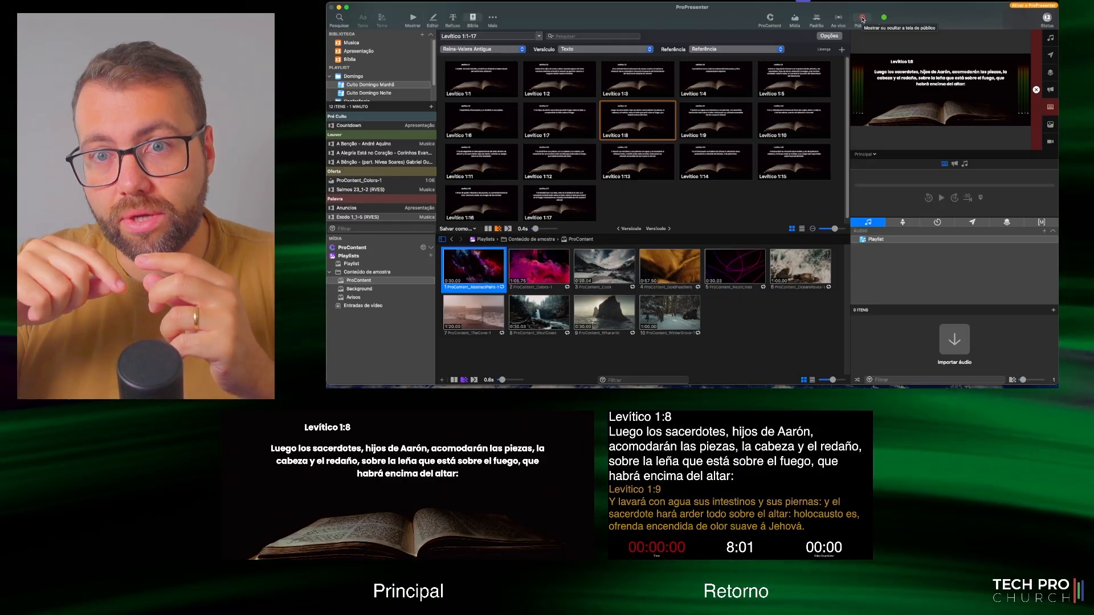
pyautogui.click(862, 18)
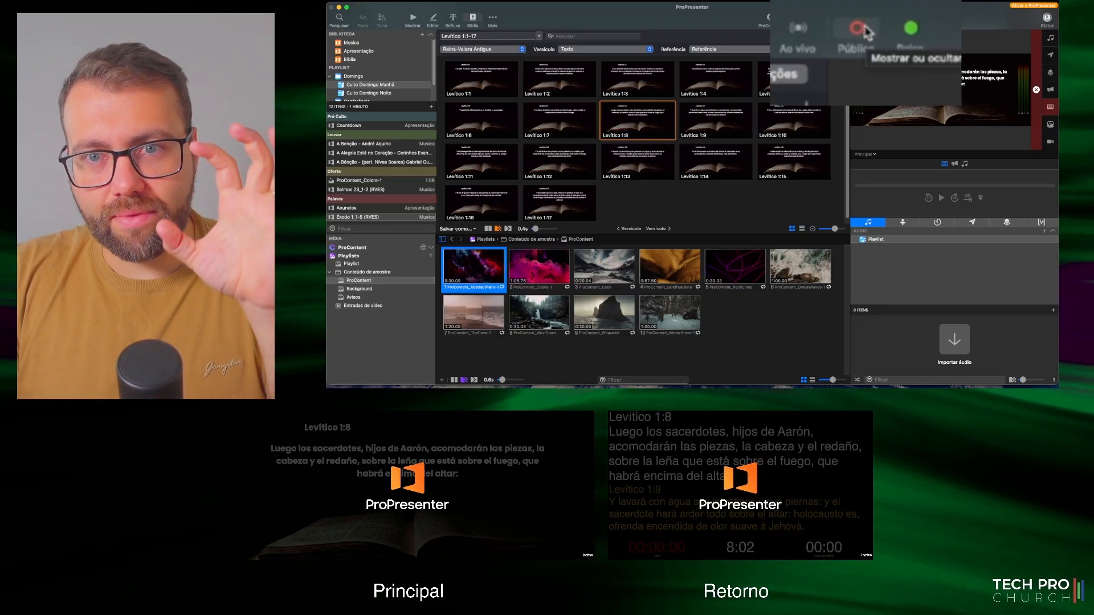
pyautogui.click(862, 19)
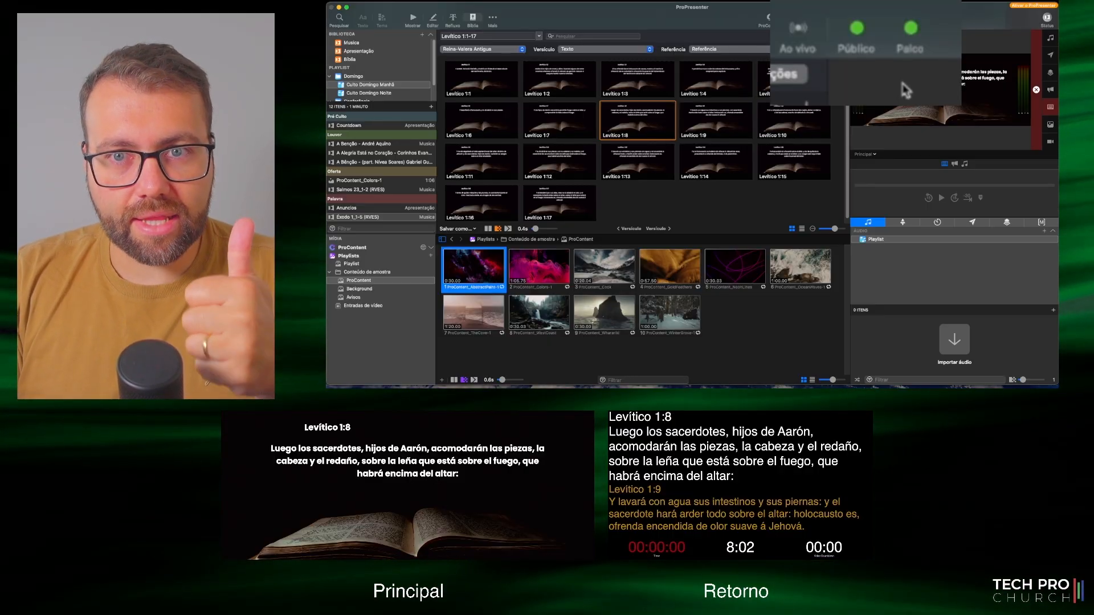
pyautogui.click(911, 29)
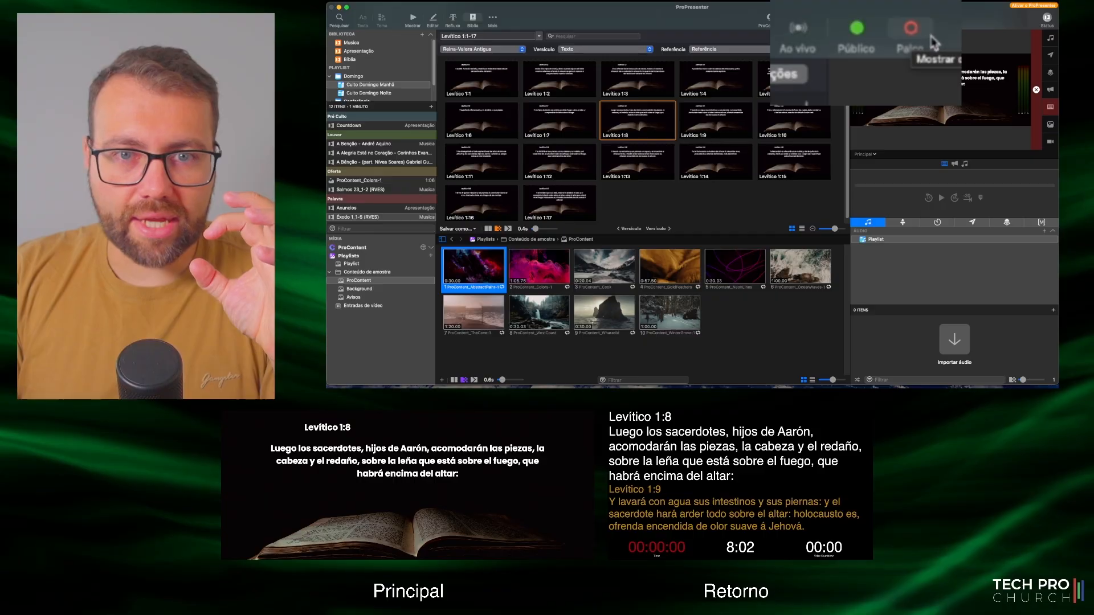
pyautogui.click(923, 37)
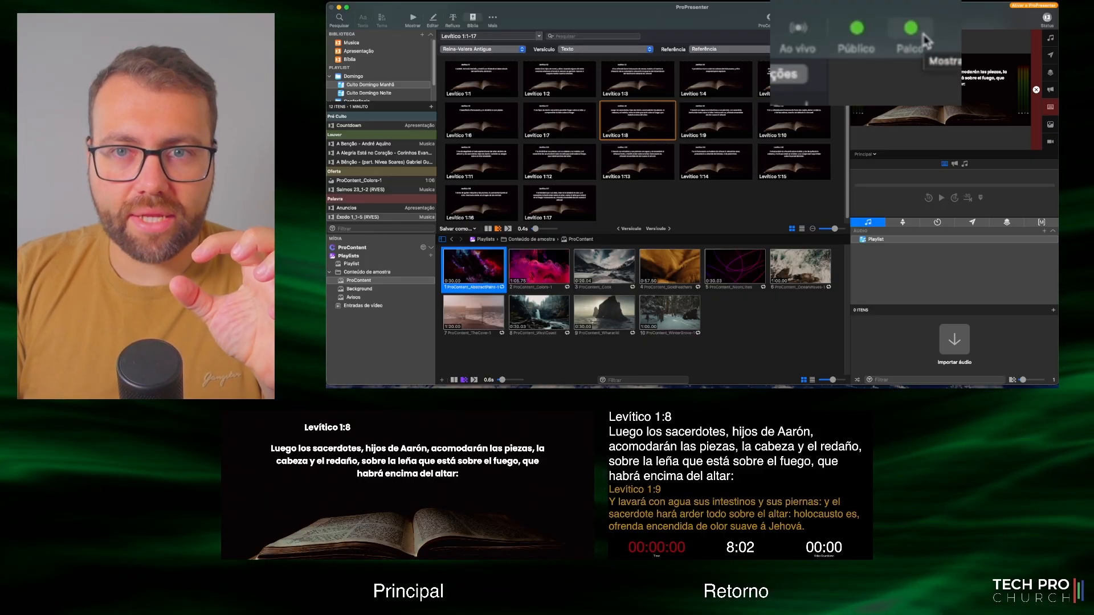